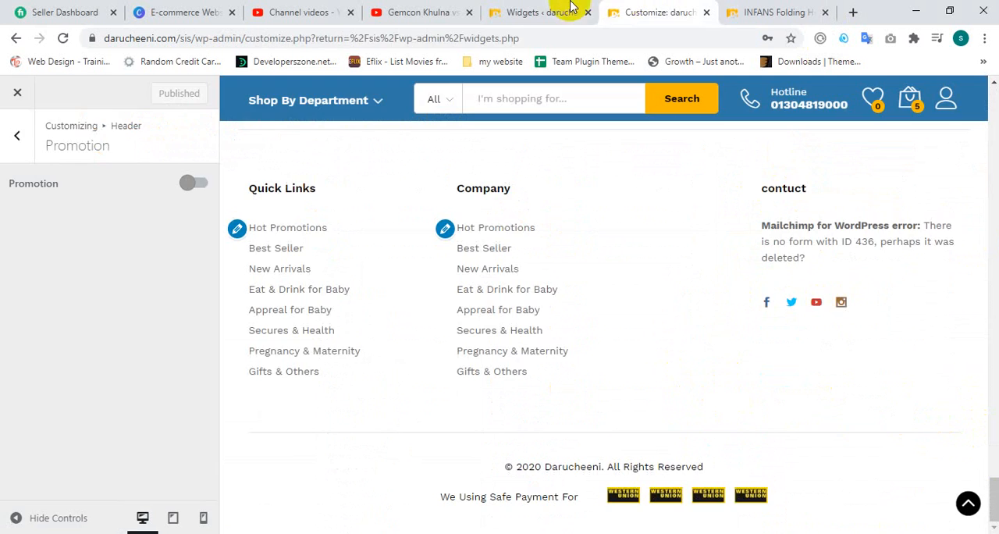
Step: Switch to the Widgets page and examine the Quick Links navigation menu widget in the Footer 1 area
click(547, 12)
click(647, 9)
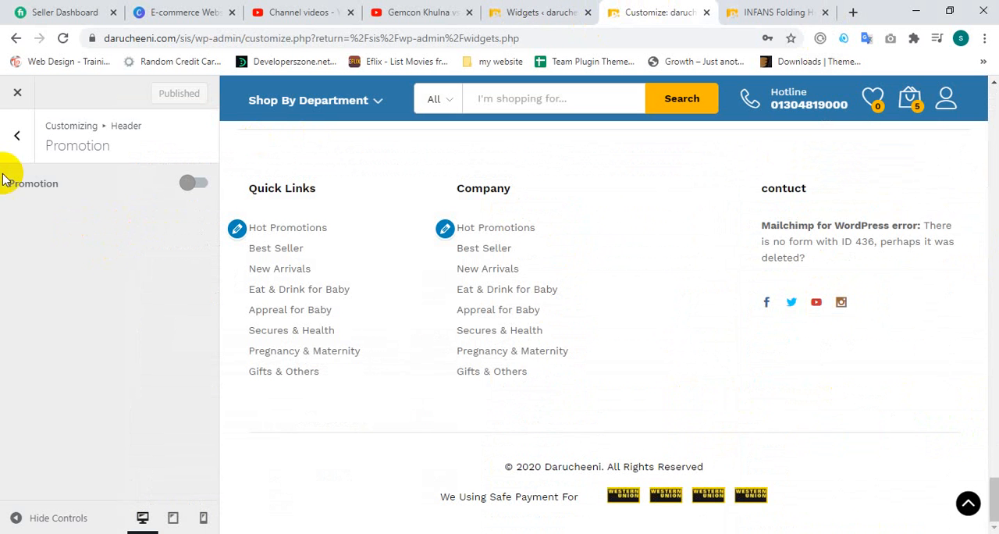
click(531, 13)
scroll(780, 370, down, 2)
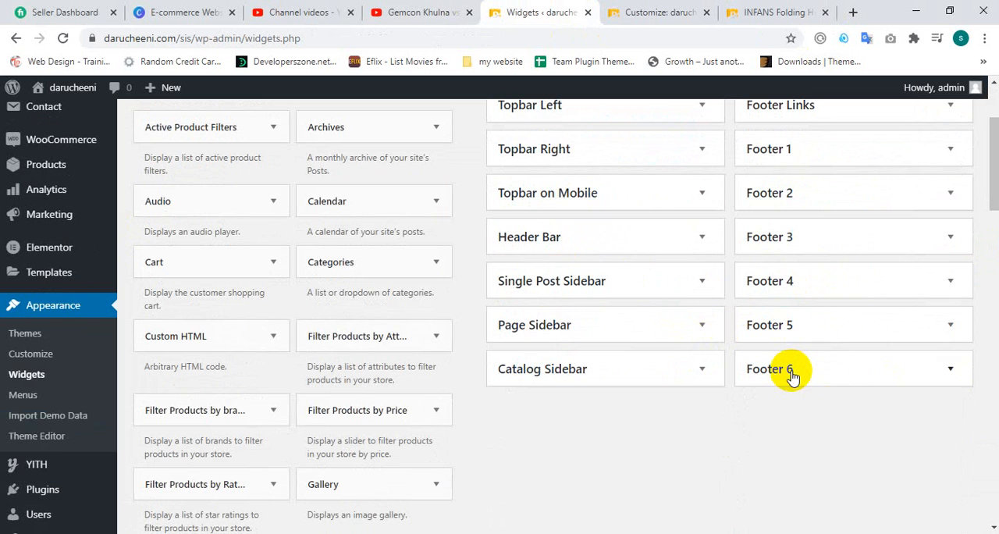
scroll(790, 435, up, 2)
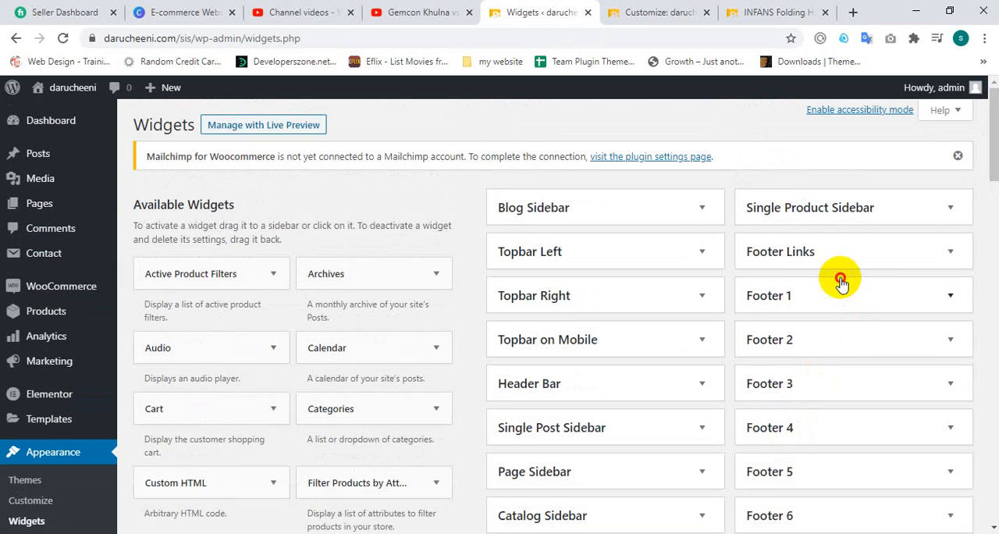
click(840, 284)
click(862, 329)
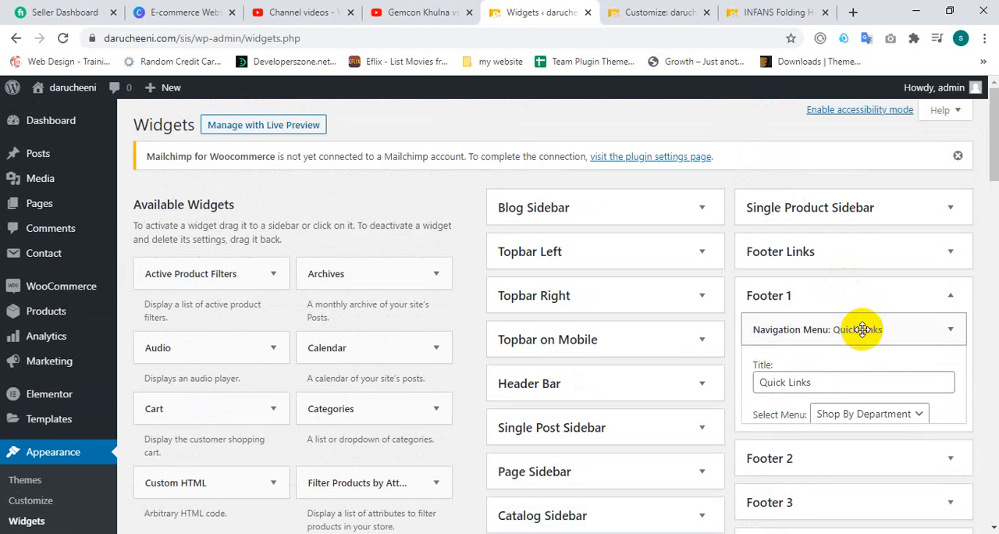
click(862, 329)
Step: Add a Calendar widget to the Footer Links area, title it DFSJKDS and save it
click(816, 245)
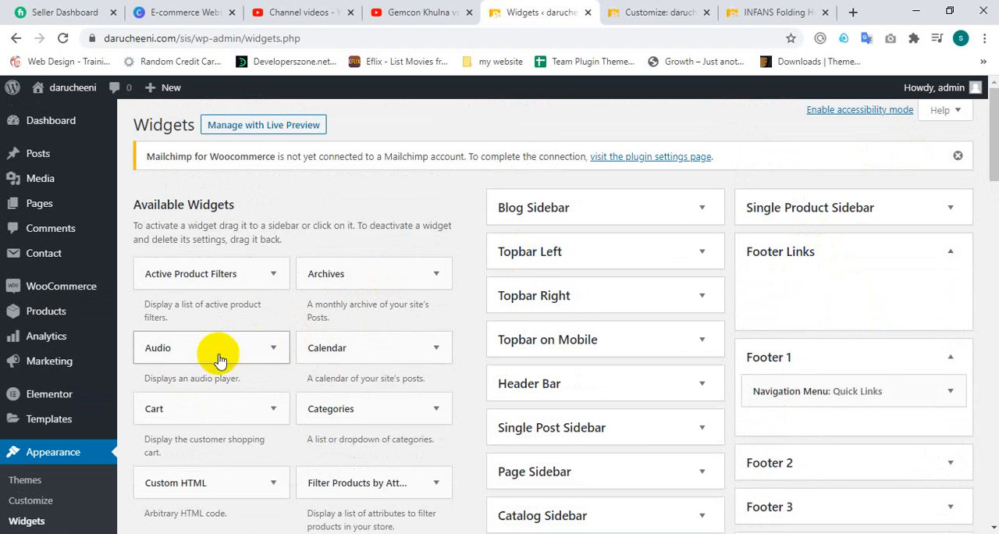
scroll(239, 383, down, 2)
scroll(349, 343, up, 1)
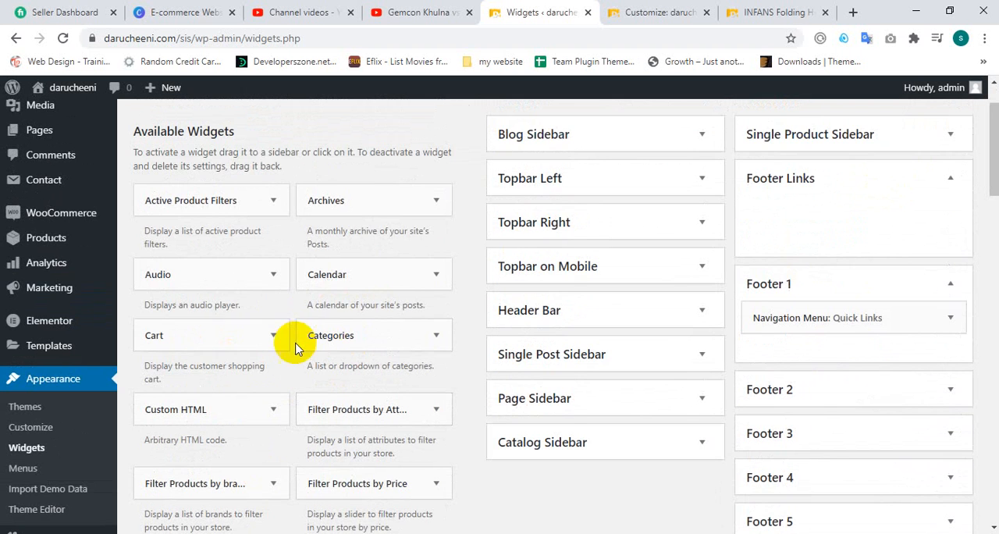
click(422, 275)
scroll(424, 275, down, 3)
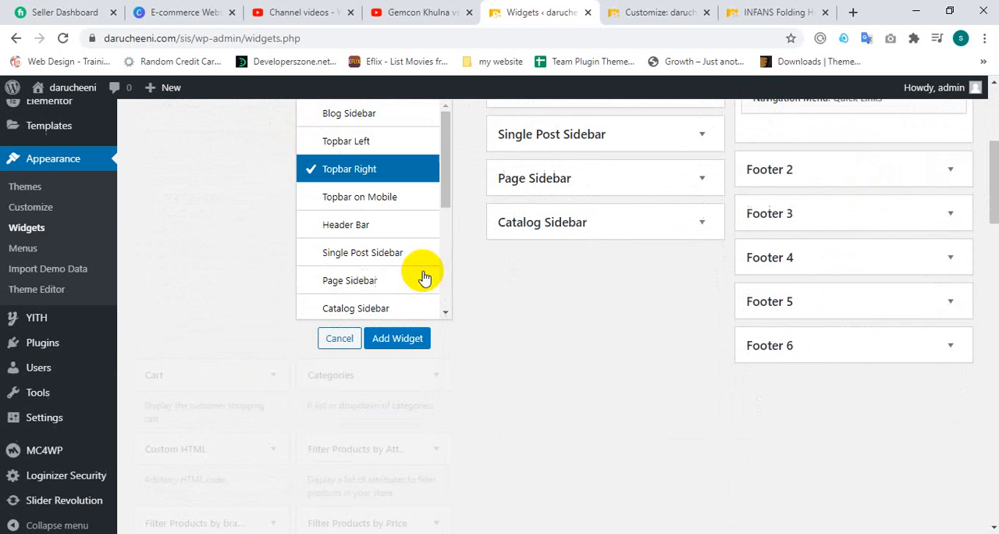
scroll(394, 265, down, 1)
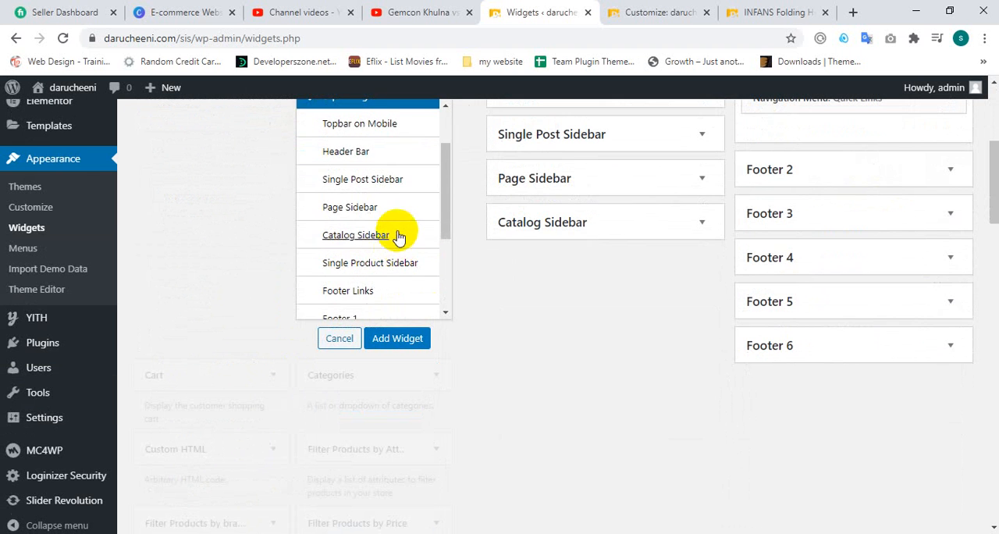
scroll(398, 237, down, 1)
click(359, 219)
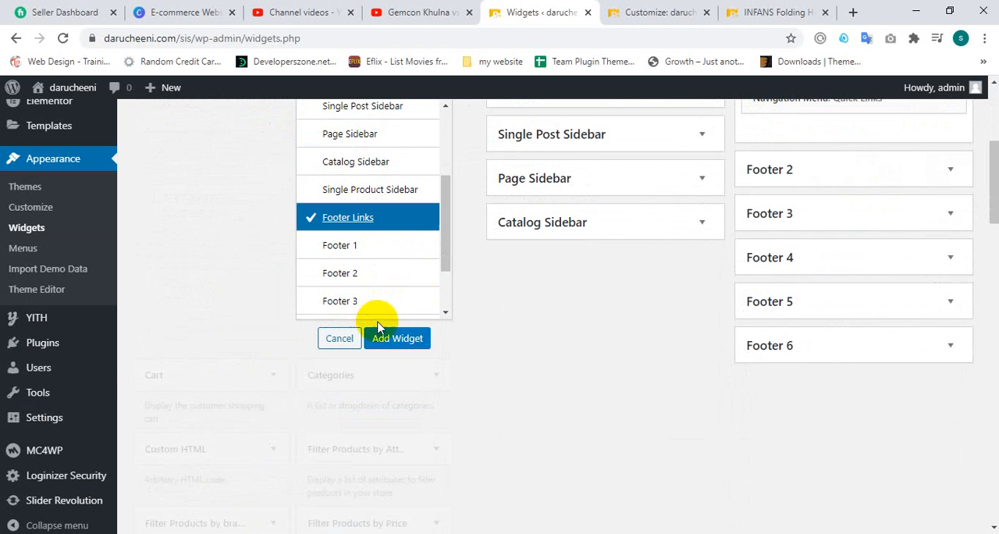
click(397, 338)
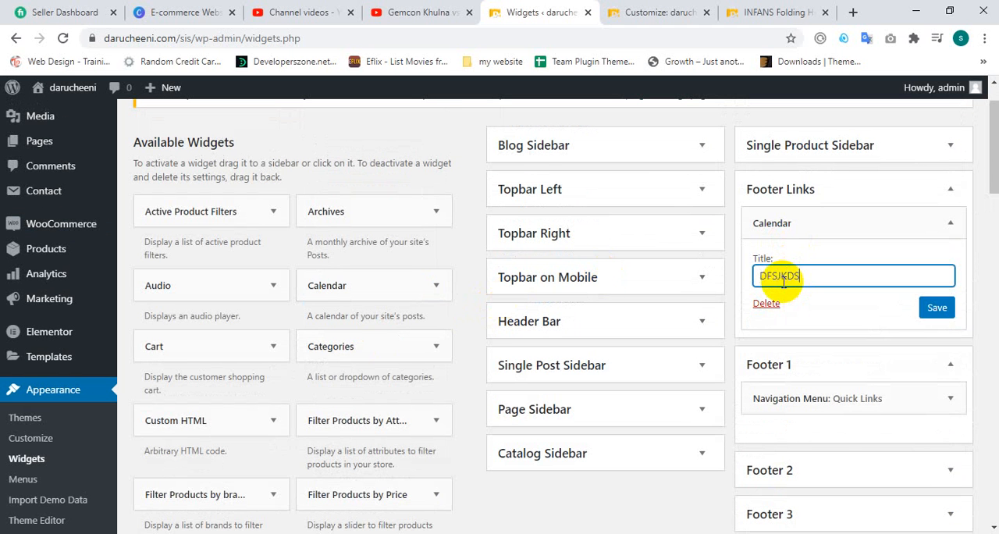
click(935, 309)
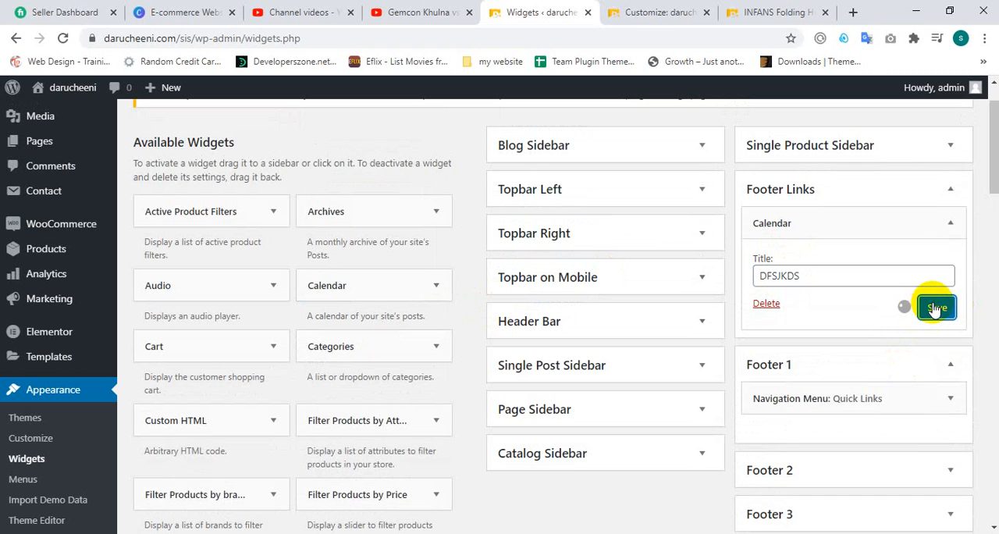
Step: Reload the INFANS Folding High Chair product page and examine where the calendar widget sits in the footer
click(664, 9)
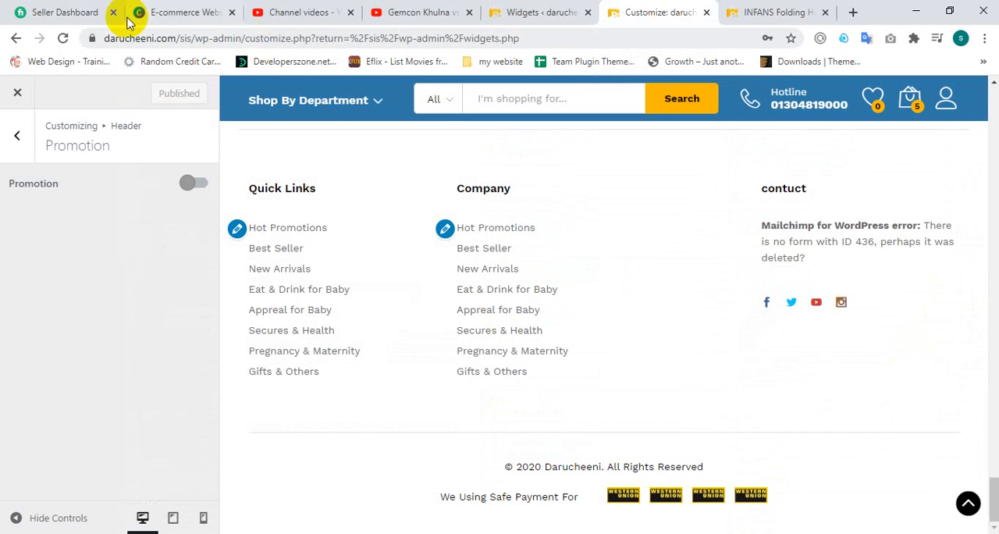
click(781, 11)
click(62, 38)
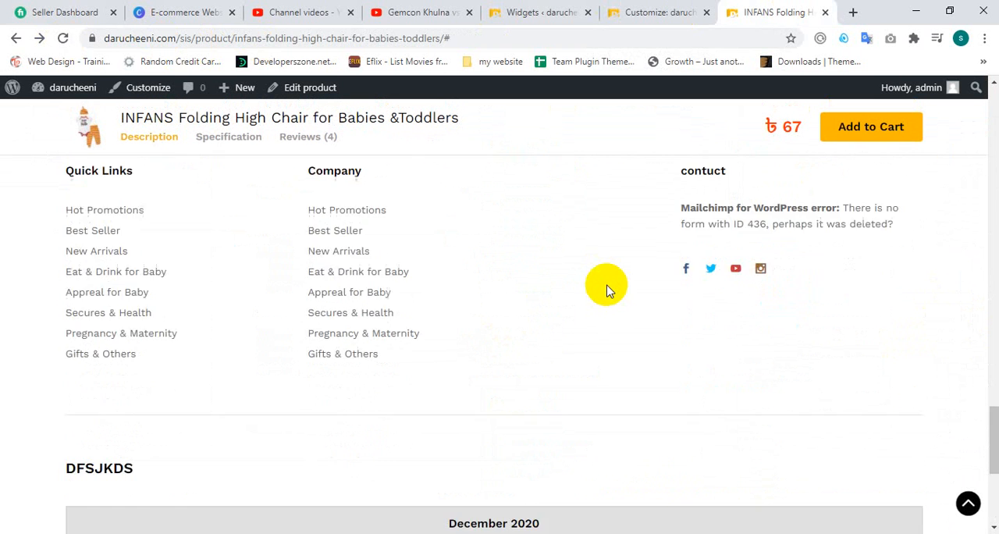
scroll(174, 317, up, 5)
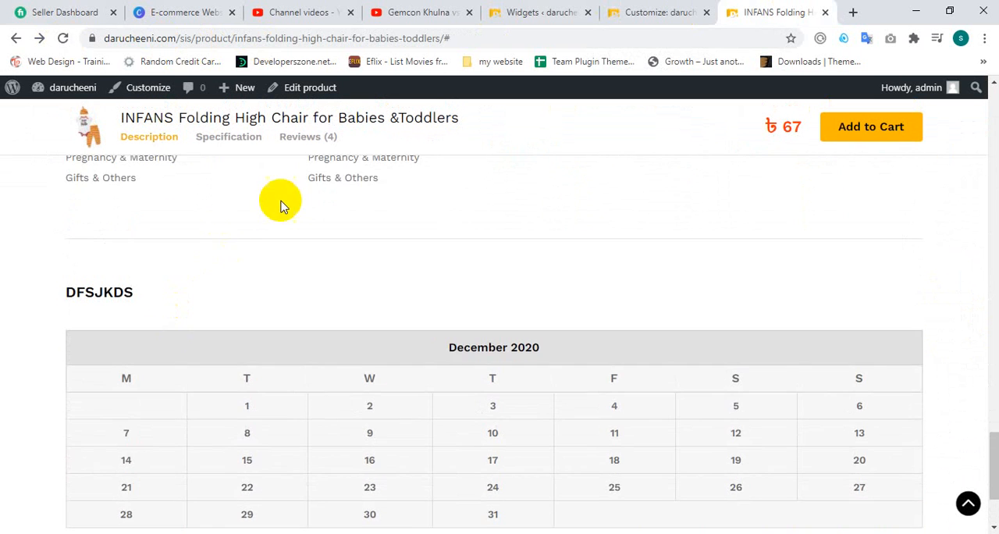
scroll(453, 308, down, 5)
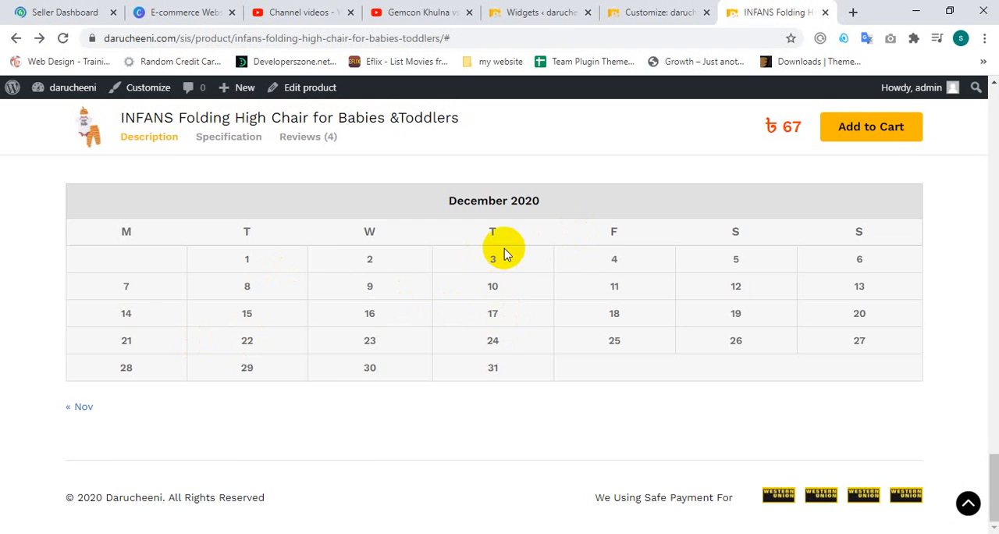
scroll(636, 293, up, 3)
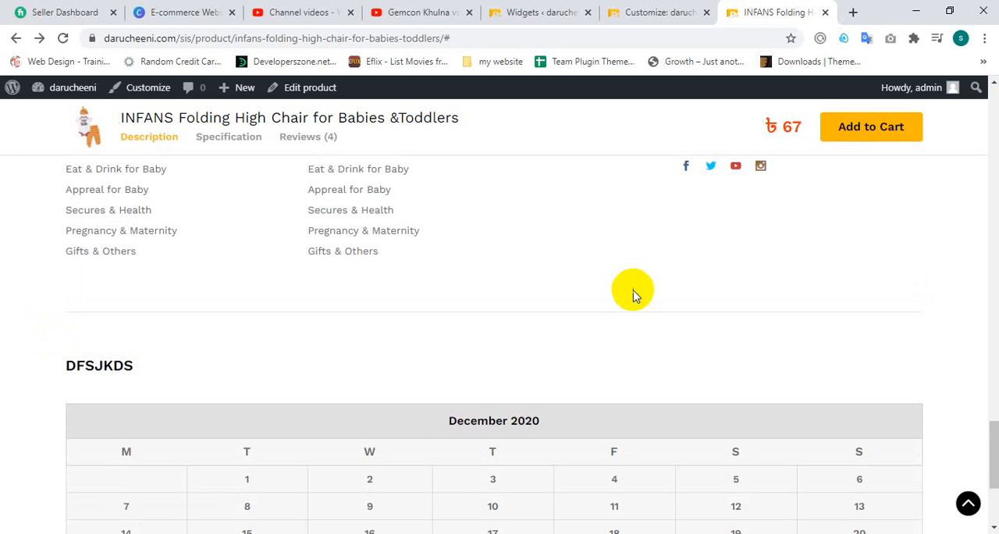
scroll(671, 265, down, 3)
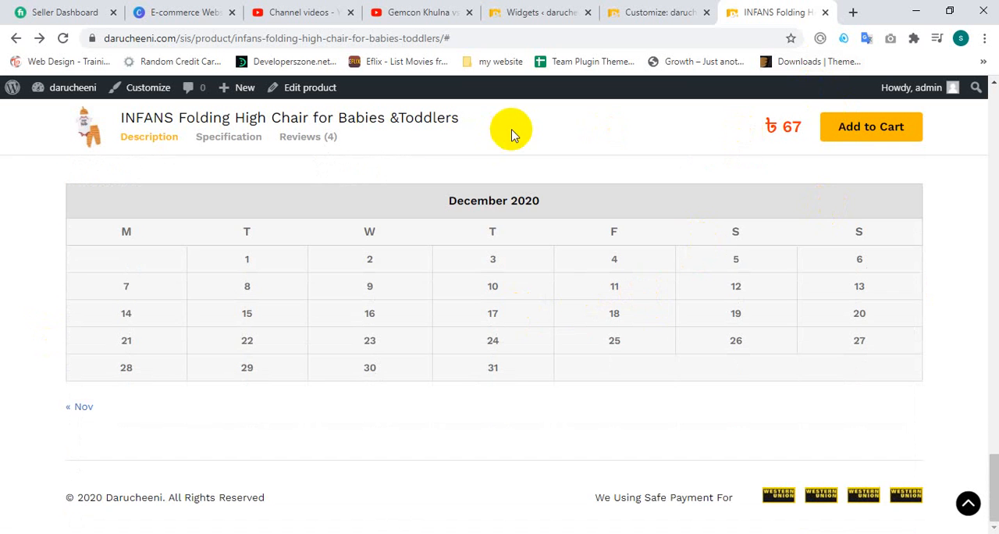
scroll(163, 216, up, 5)
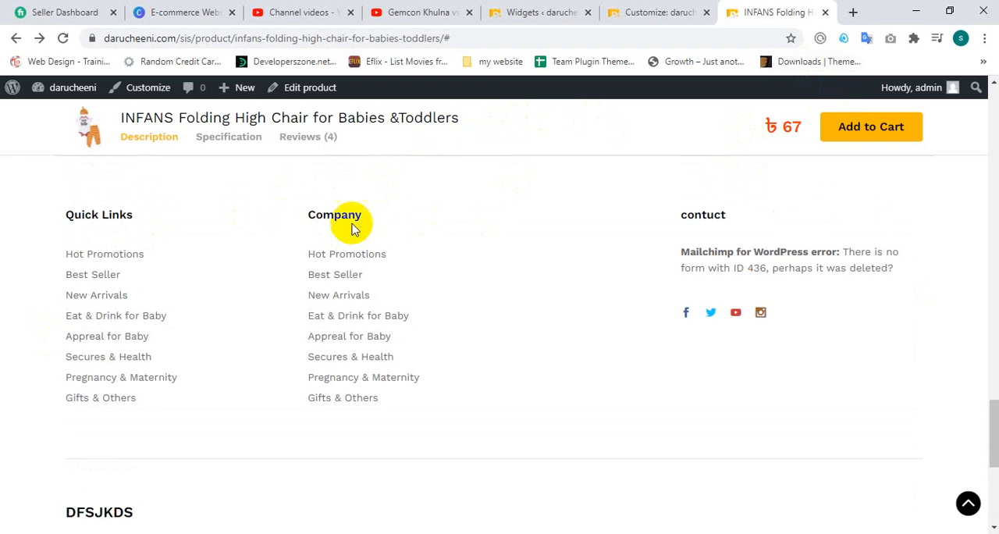
scroll(350, 227, down, 3)
scroll(362, 226, down, 1)
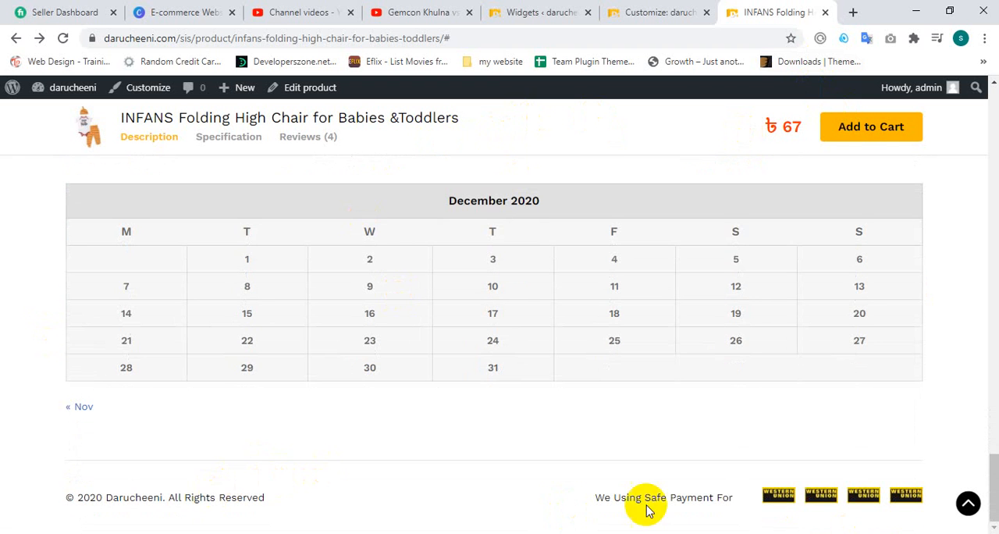
scroll(462, 306, up, 1)
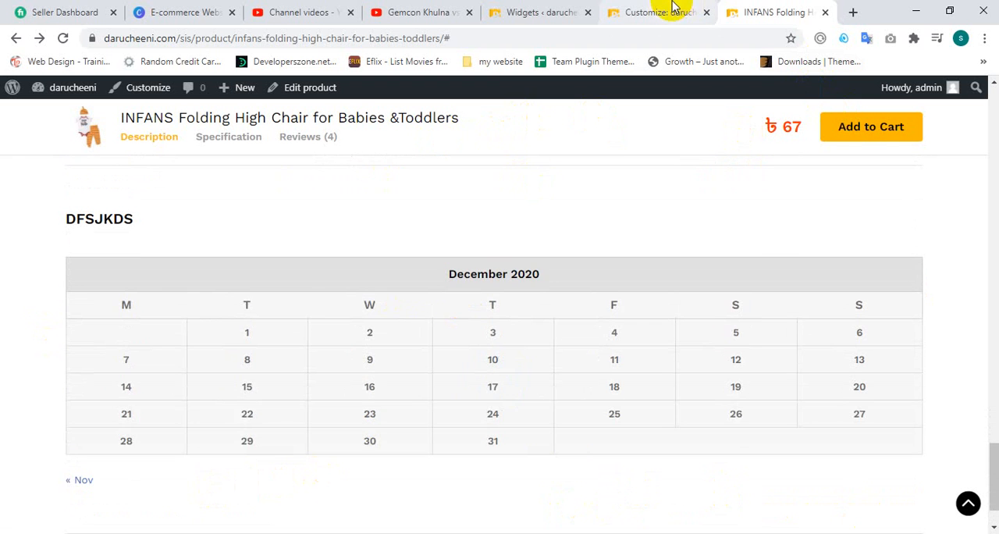
Step: Delete the DFSJKDS Calendar widget from the Footer Links area and collapse that area
click(673, 6)
click(550, 12)
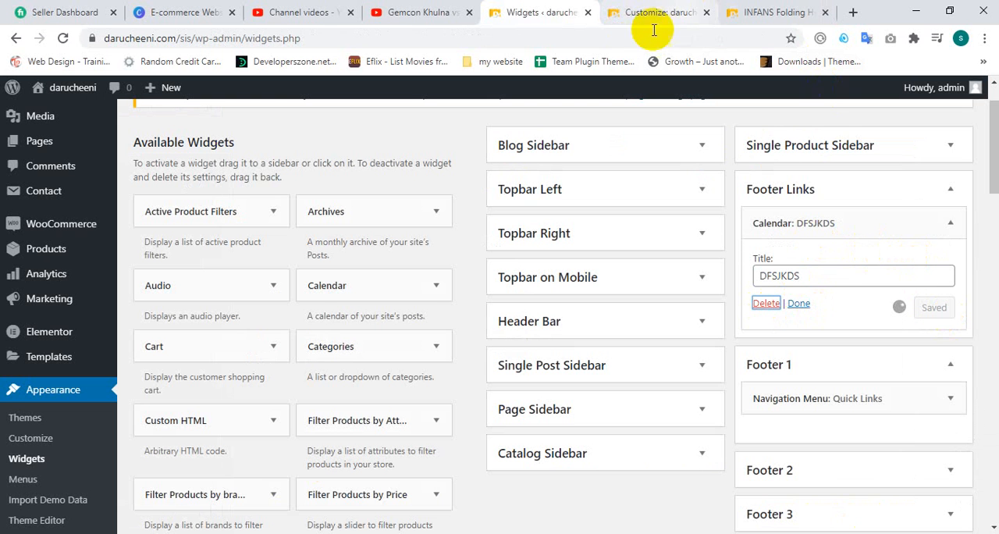
click(665, 9)
click(543, 11)
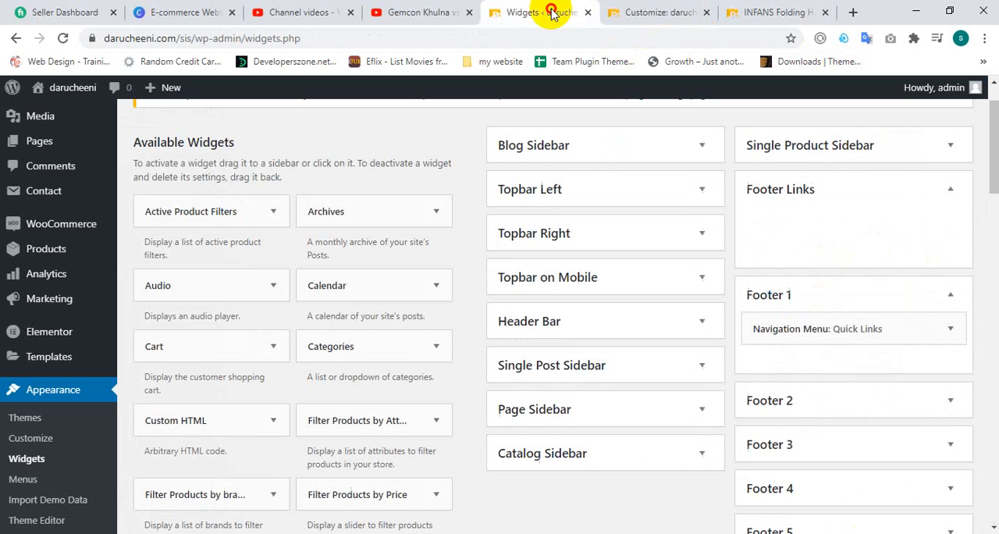
click(858, 201)
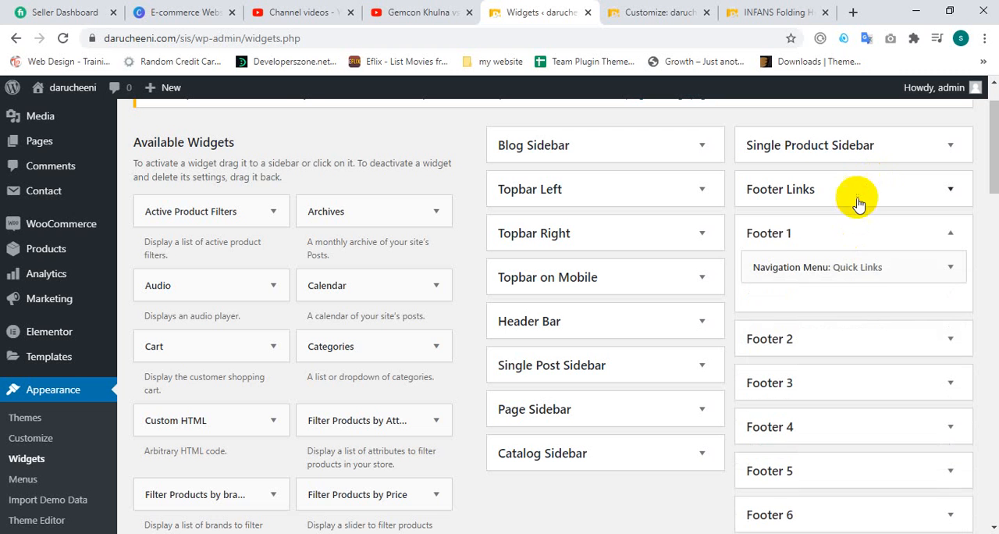
Step: Compare the Footer 1 navigation menu widget with the Quick Links column in the product page footer
click(850, 267)
click(851, 267)
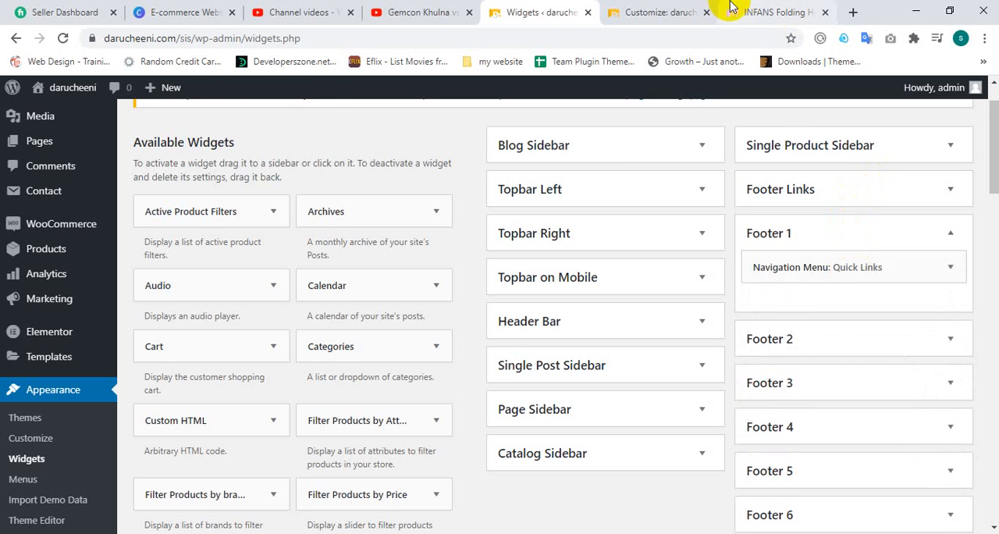
click(734, 11)
scroll(223, 297, up, 5)
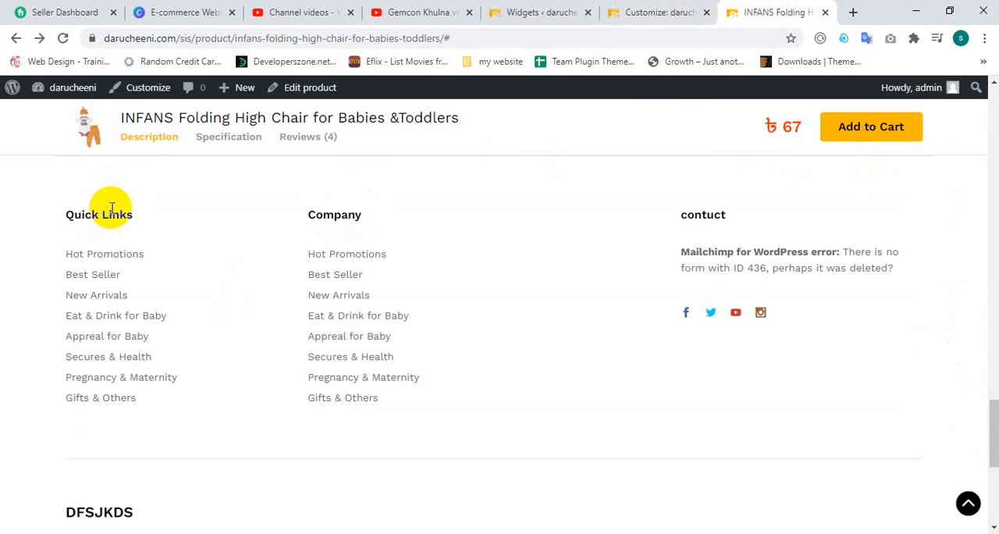
click(387, 12)
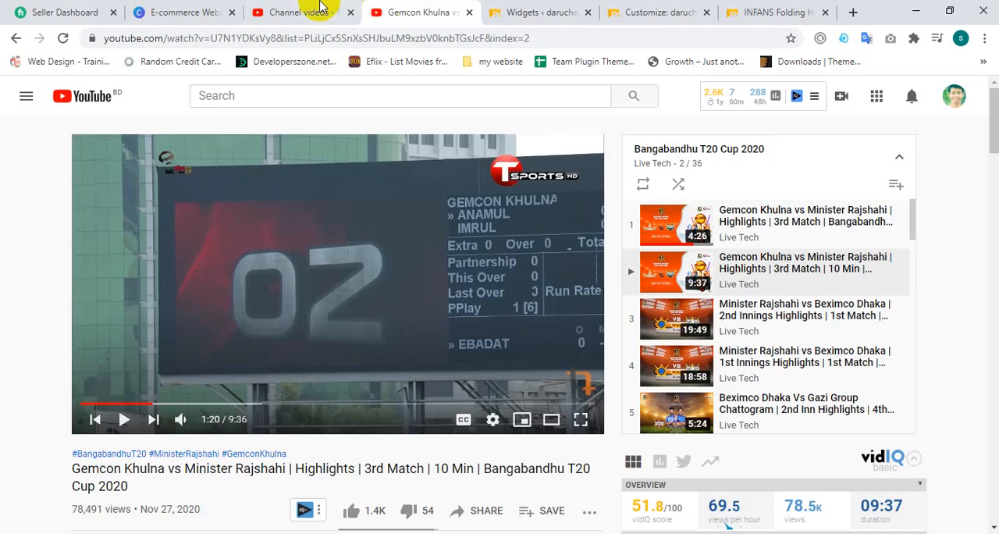
click(323, 11)
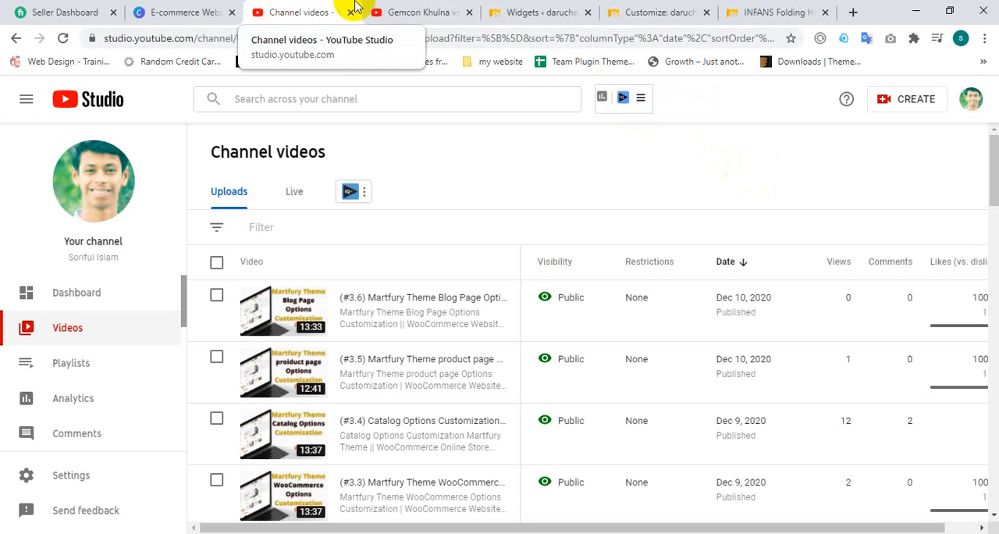
click(382, 10)
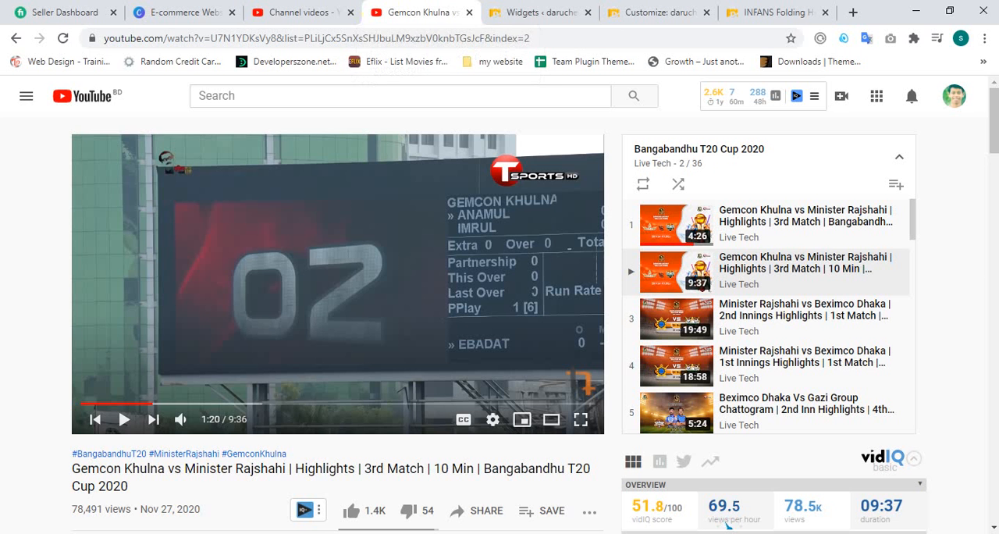
Step: Set the menu of the Quick Links widget in Footer 1 to Footer Link 1 and save the widget
click(537, 12)
click(886, 265)
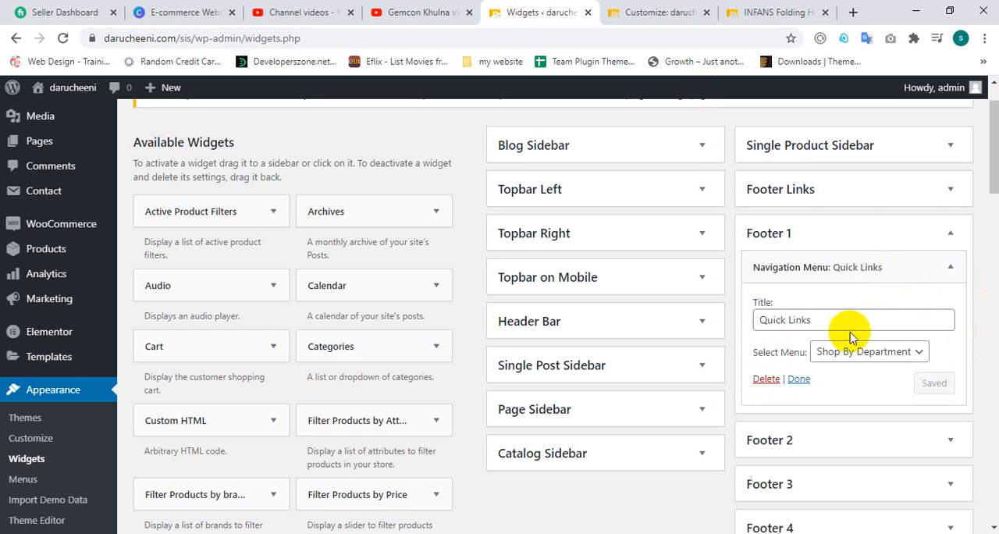
click(849, 356)
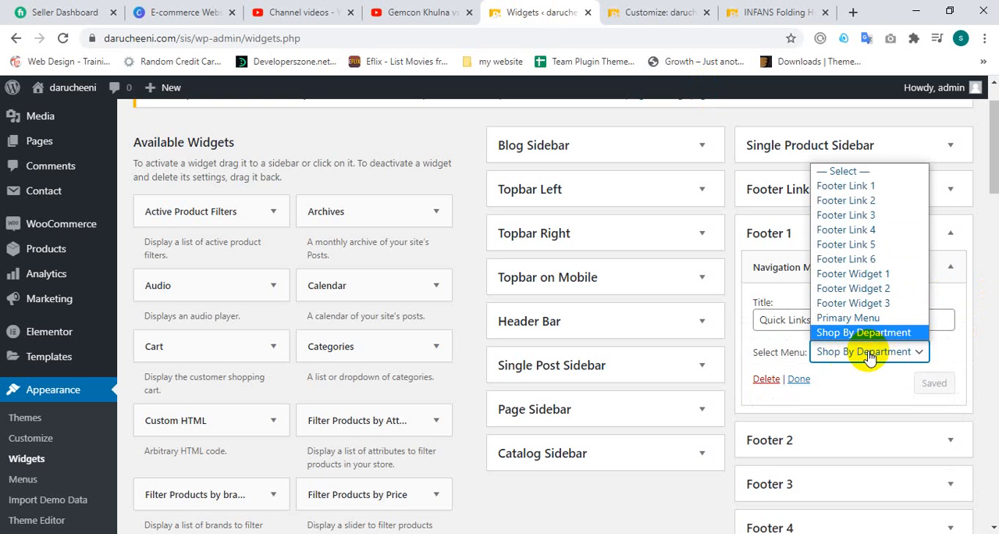
click(869, 355)
click(851, 320)
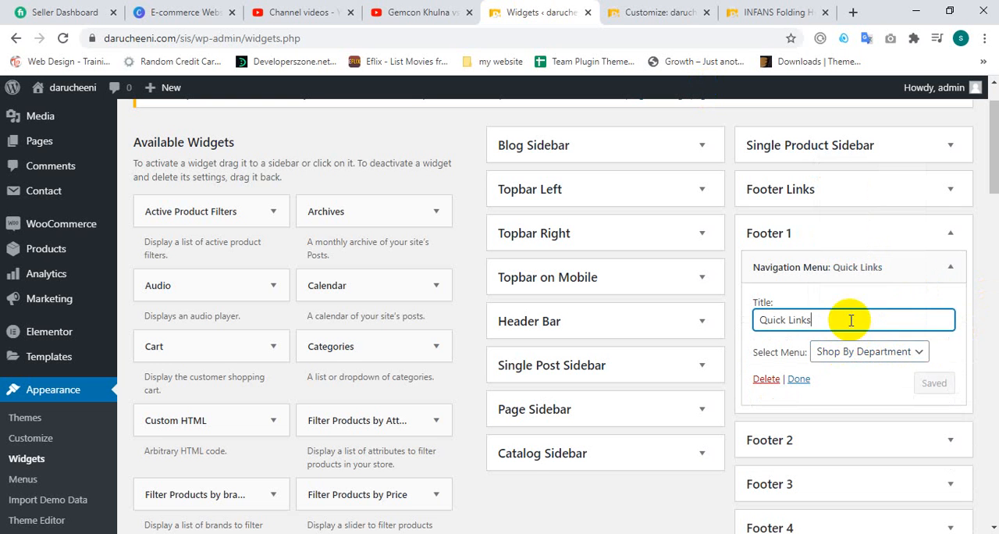
click(846, 355)
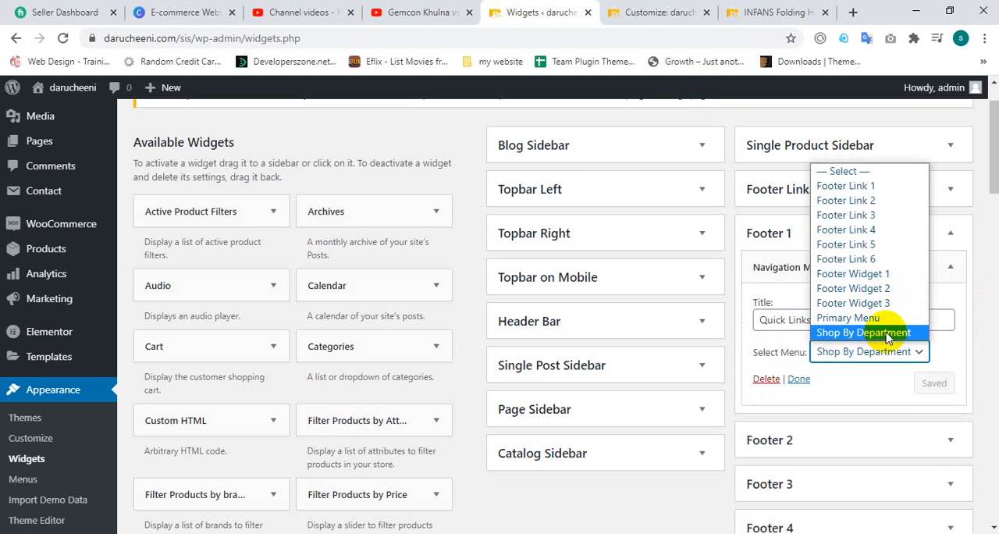
click(886, 334)
click(866, 353)
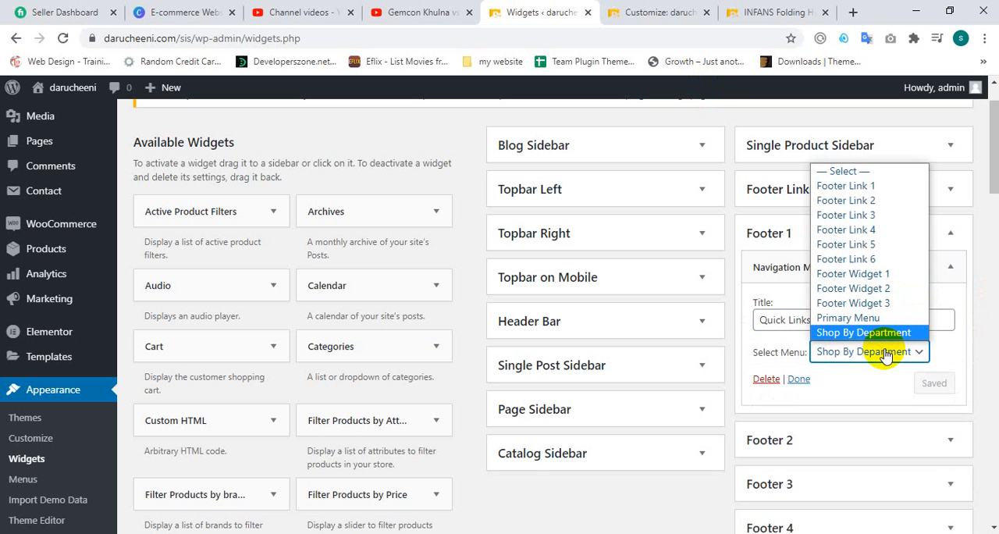
click(873, 186)
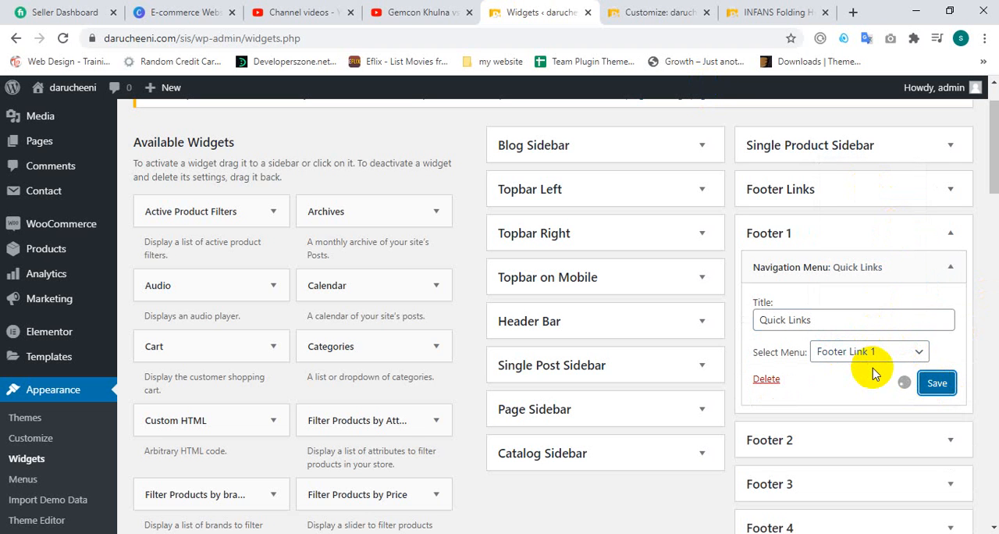
Step: Reload the INFANS Folding High Chair product page and examine the Quick Links column in its footer
click(658, 10)
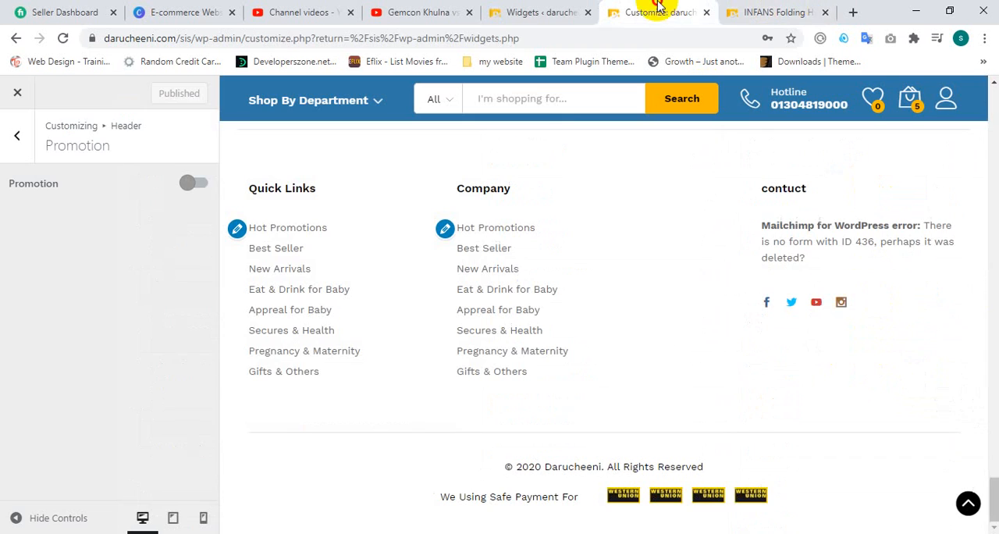
click(781, 12)
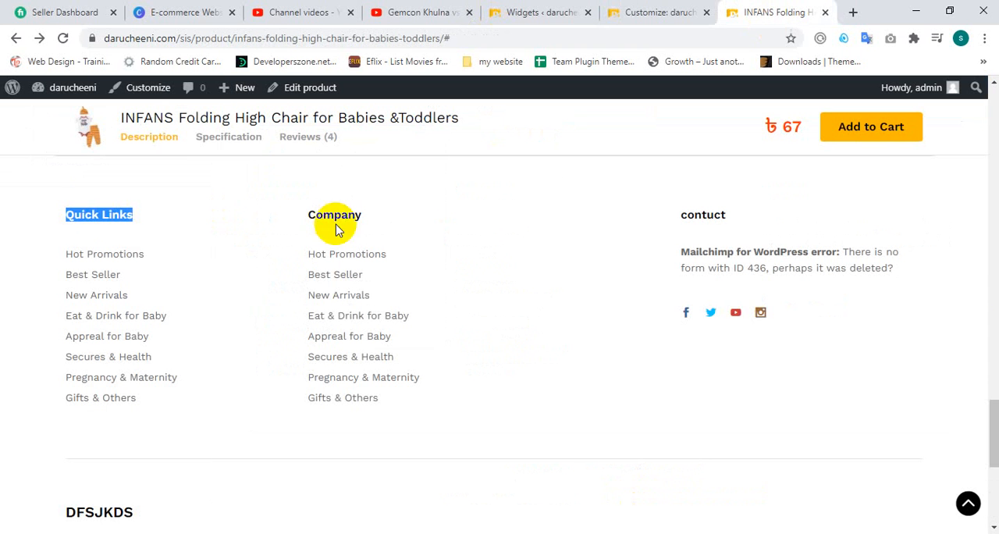
click(64, 39)
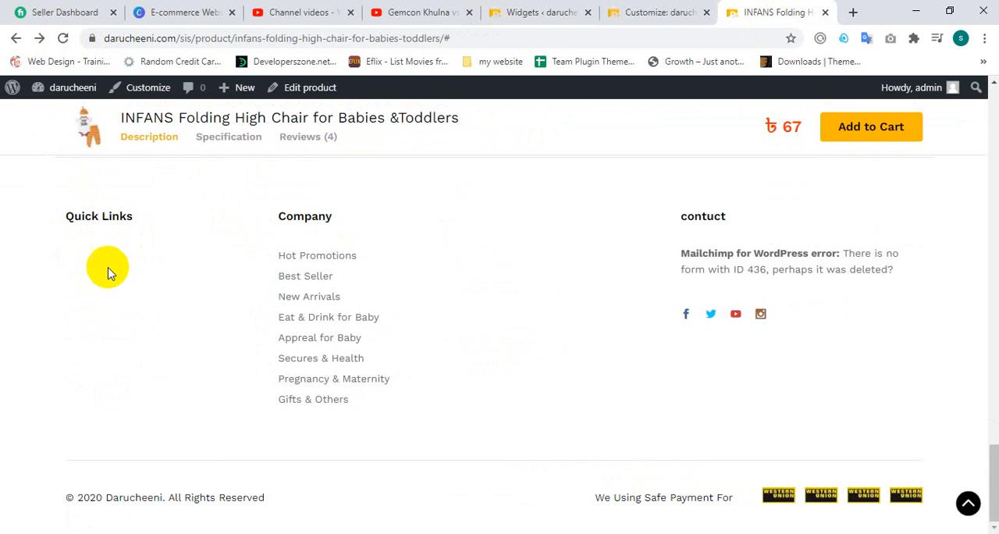
drag(87, 246, 130, 237)
double_click(118, 232)
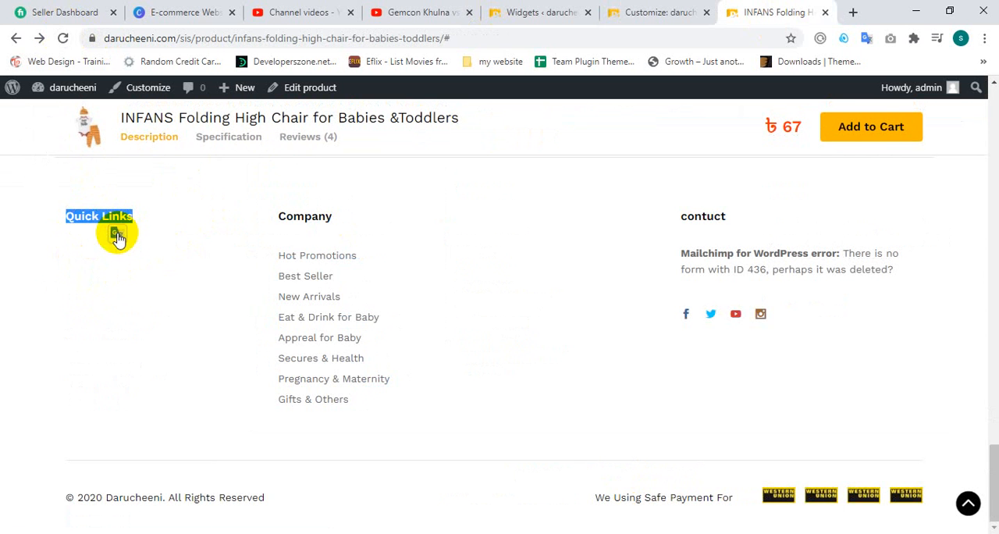
click(116, 235)
click(82, 237)
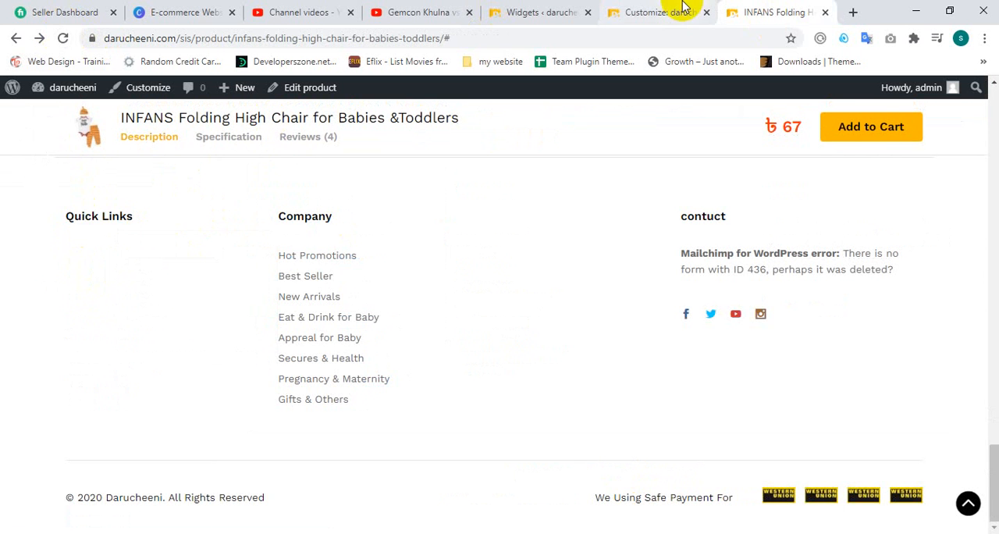
Step: Return to the Widgets admin page and open the Menus page from there in a new browser tab
click(655, 11)
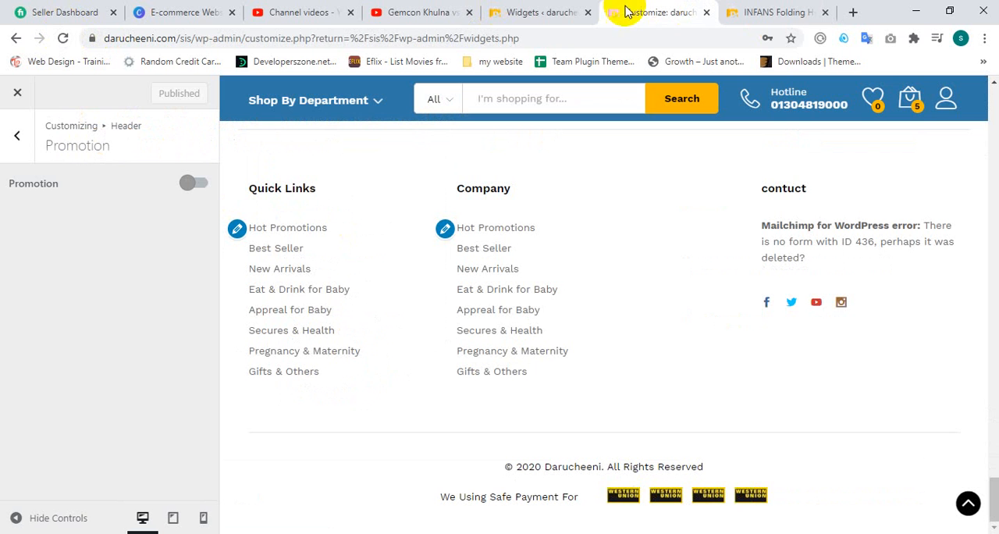
click(545, 9)
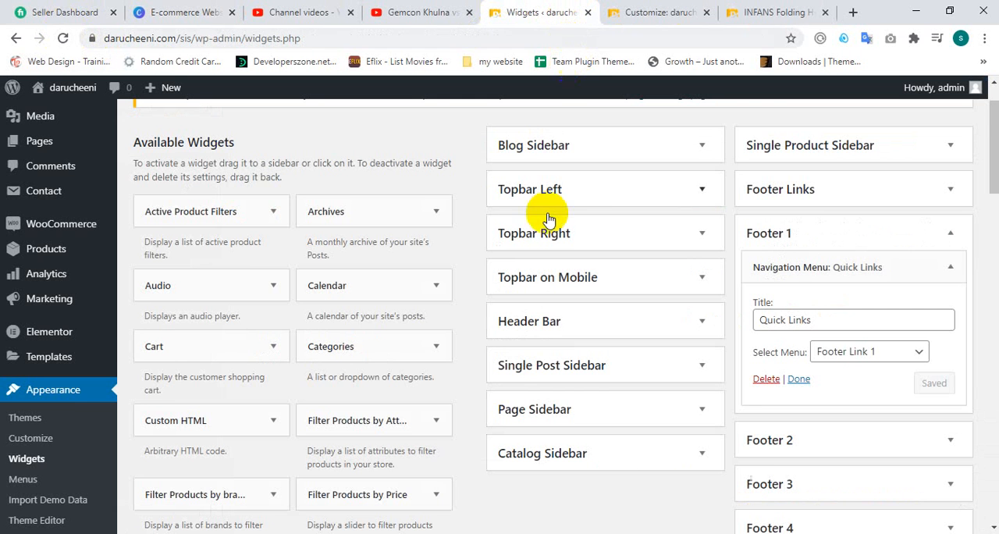
scroll(558, 215, down, 2)
click(24, 336)
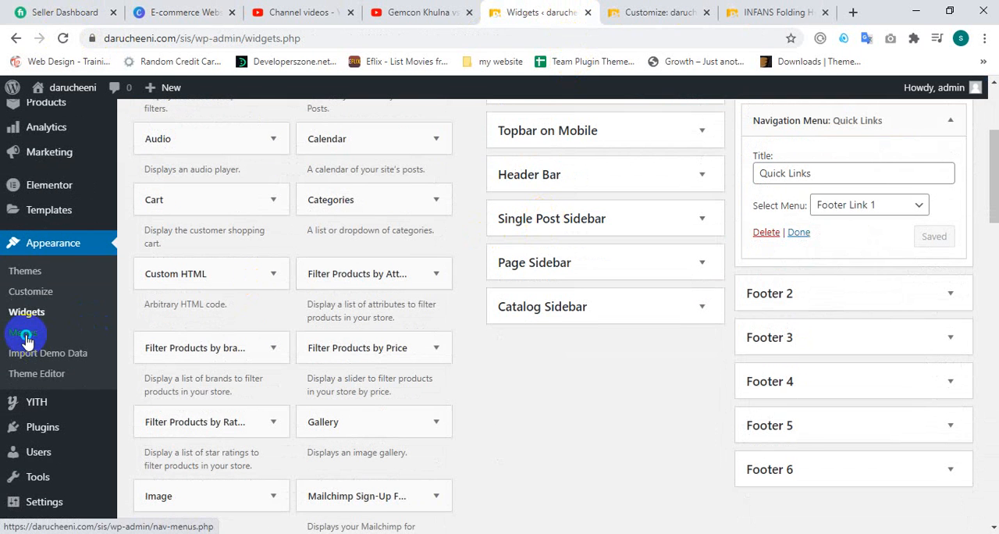
right_click(26, 338)
click(71, 347)
click(574, 9)
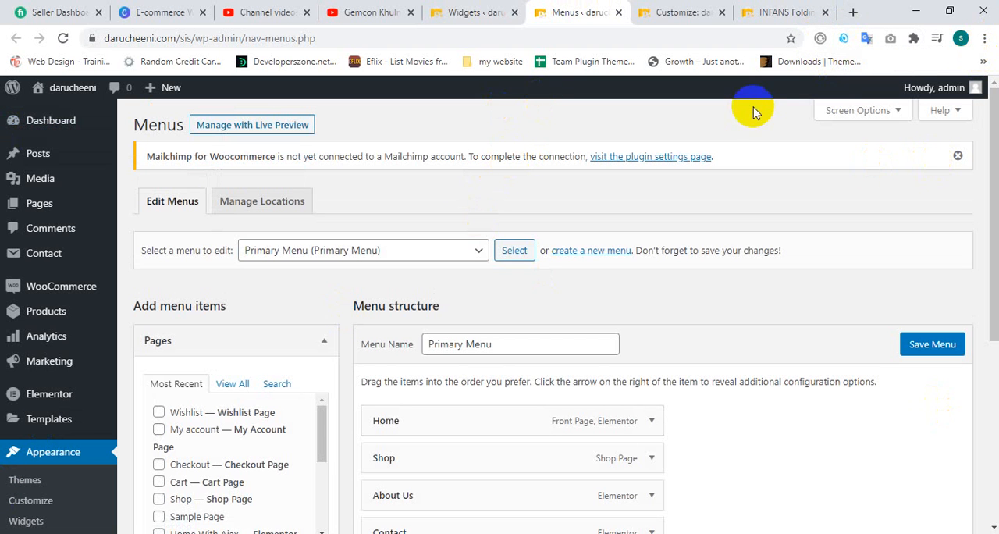
Step: Load the Footer Link 1 menu for editing
scroll(223, 248, down, 1)
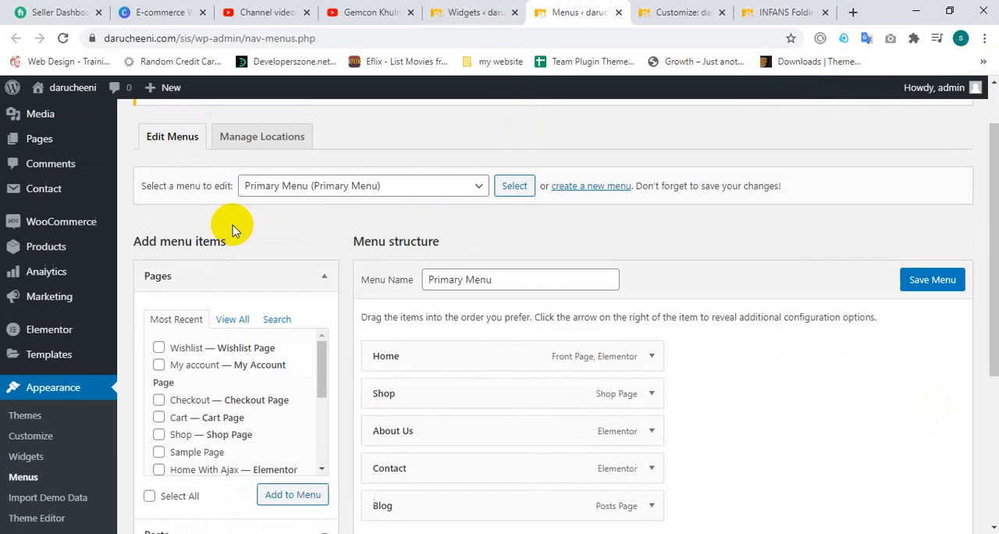
click(357, 179)
click(320, 196)
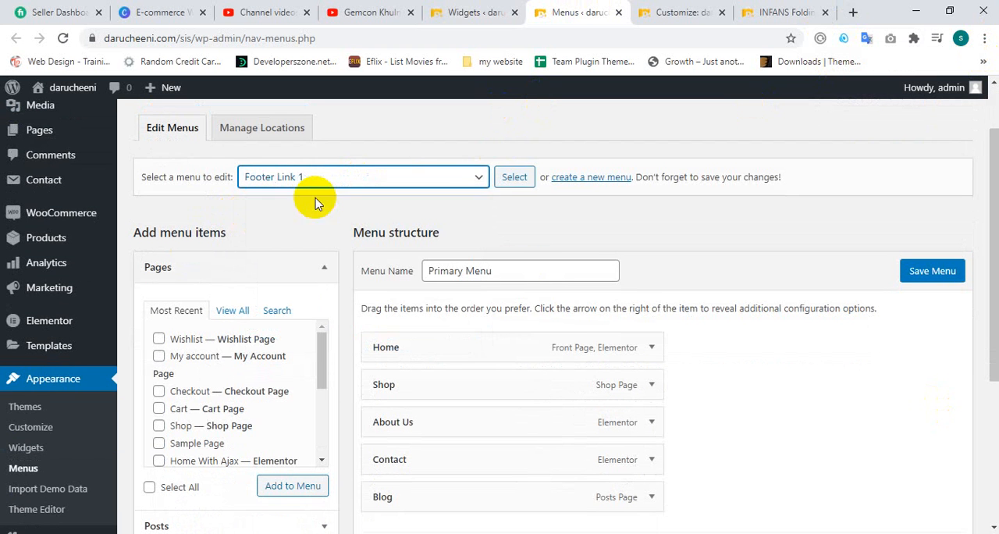
click(512, 183)
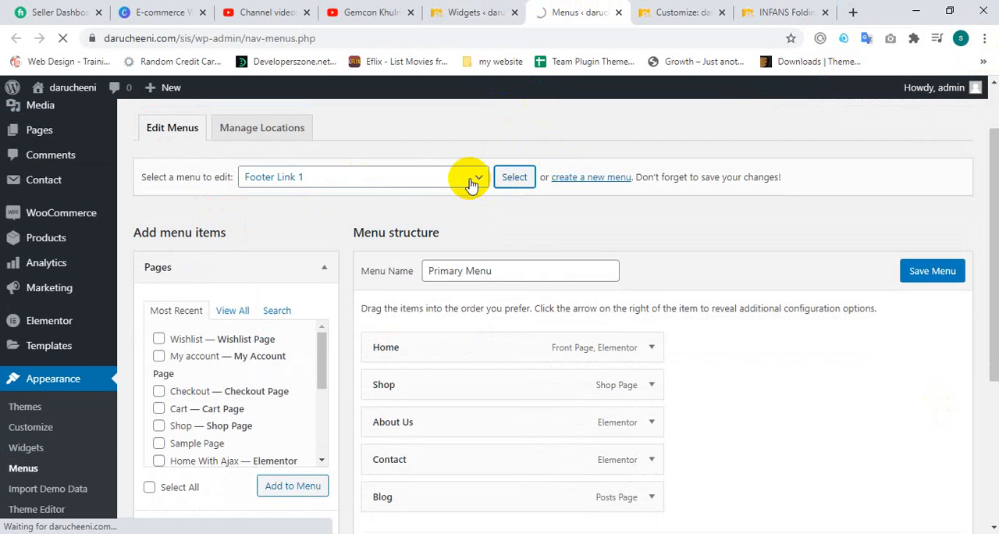
scroll(773, 195, down, 2)
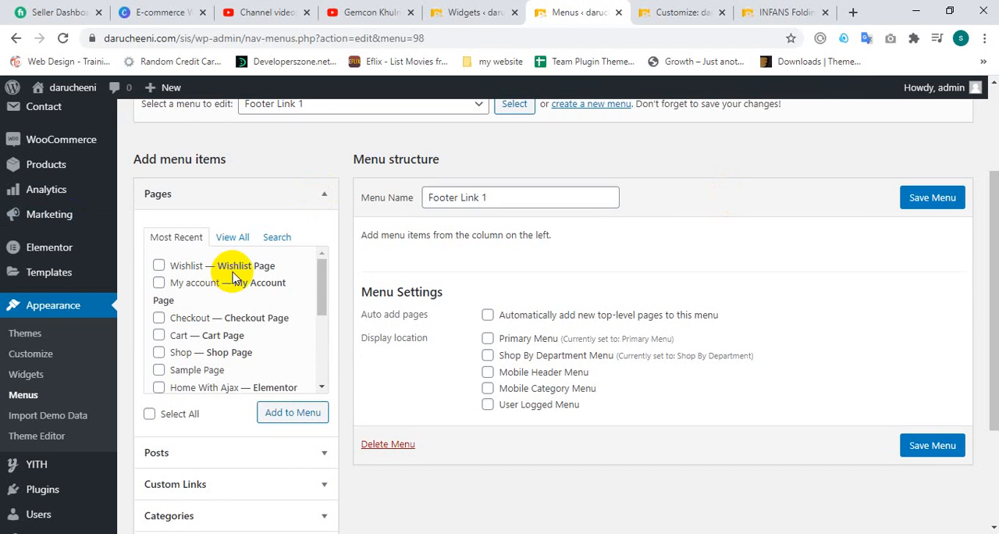
scroll(232, 278, down, 2)
scroll(196, 273, up, 2)
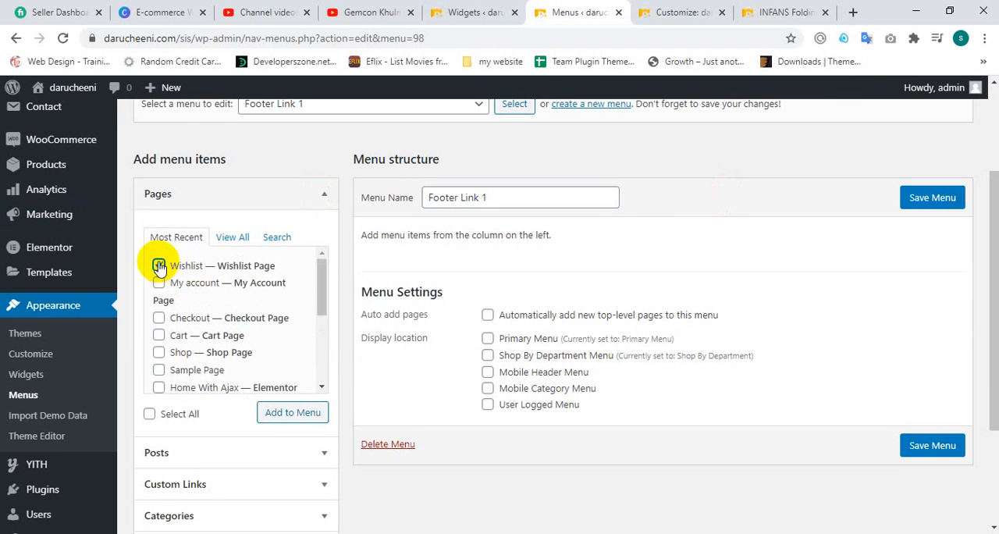
click(160, 267)
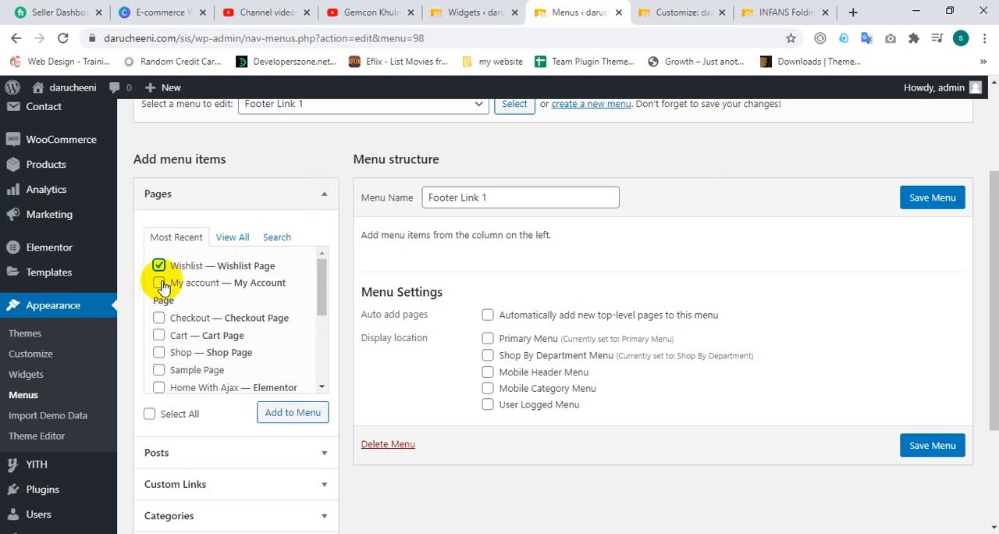
scroll(164, 353, down, 2)
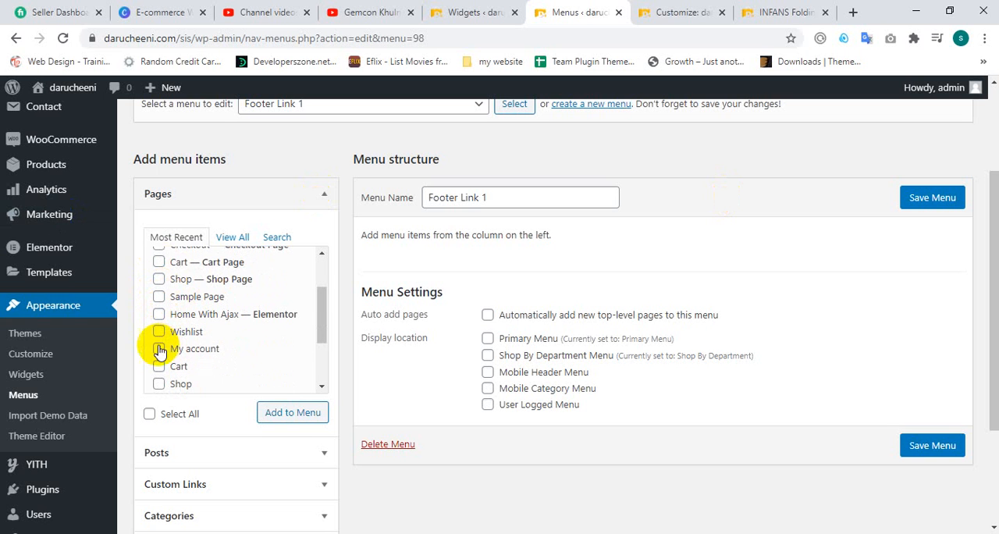
scroll(165, 334, up, 2)
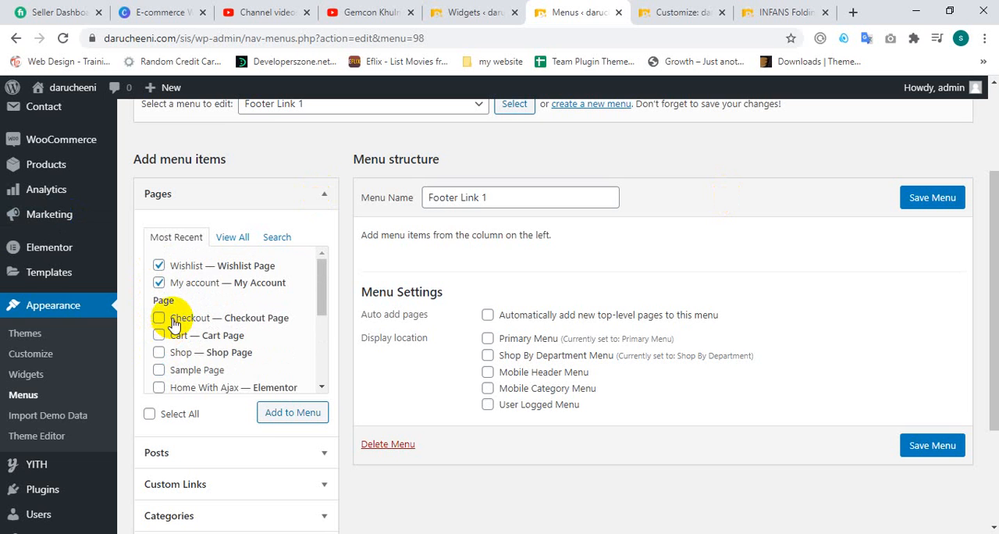
scroll(164, 371, down, 2)
scroll(224, 310, down, 2)
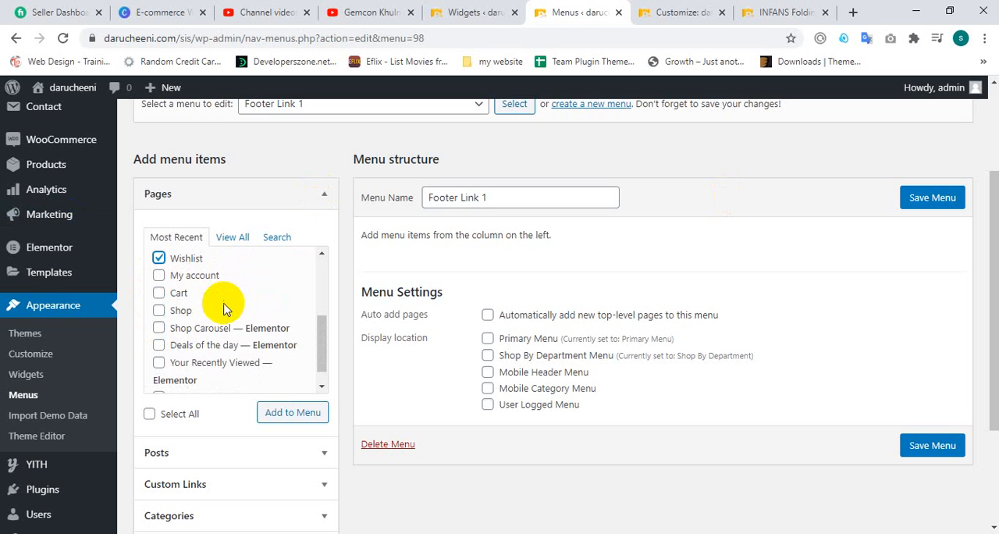
click(159, 276)
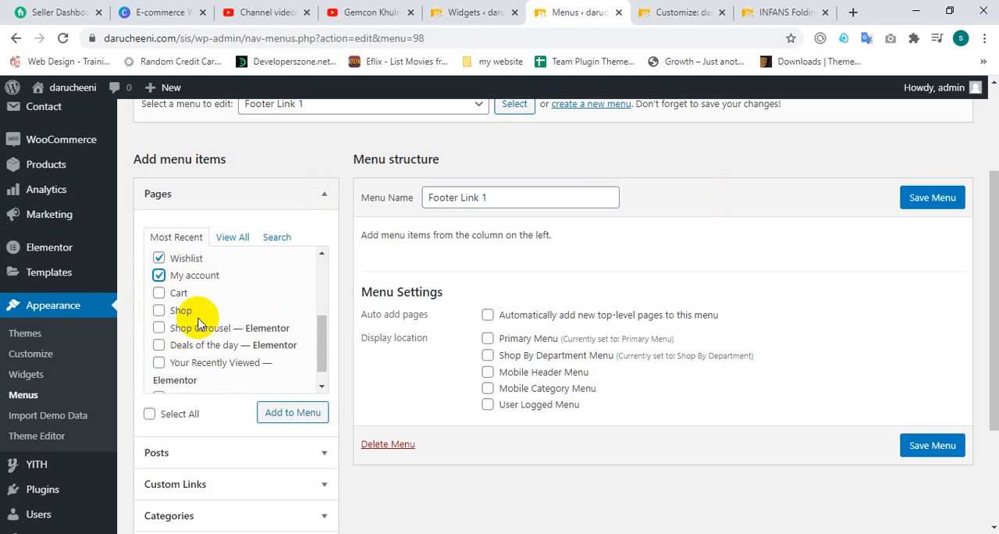
scroll(162, 335, down, 1)
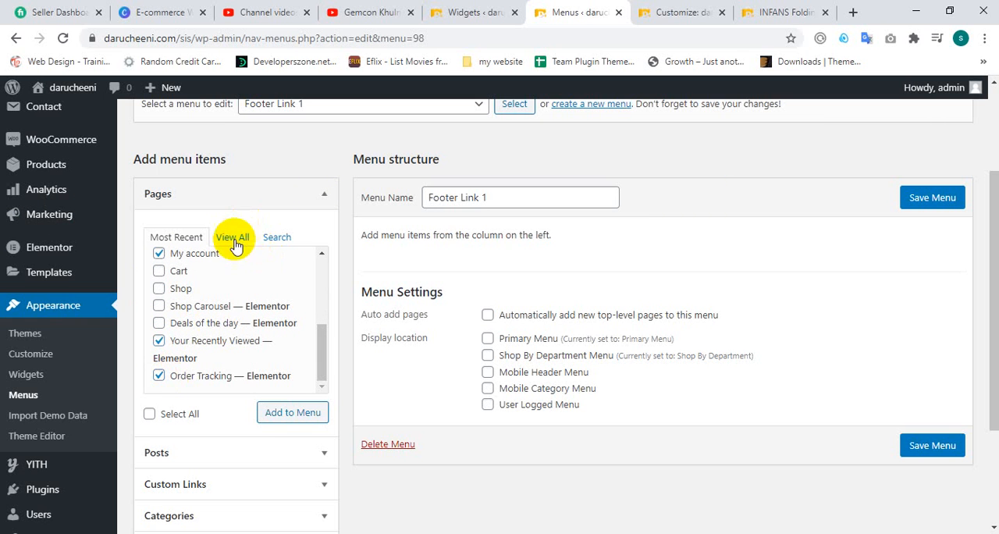
Step: Add the About Us, Become a Vendor, Cart, Checkout and Coming Soon pages to the Footer Link 1 menu and save it
click(234, 239)
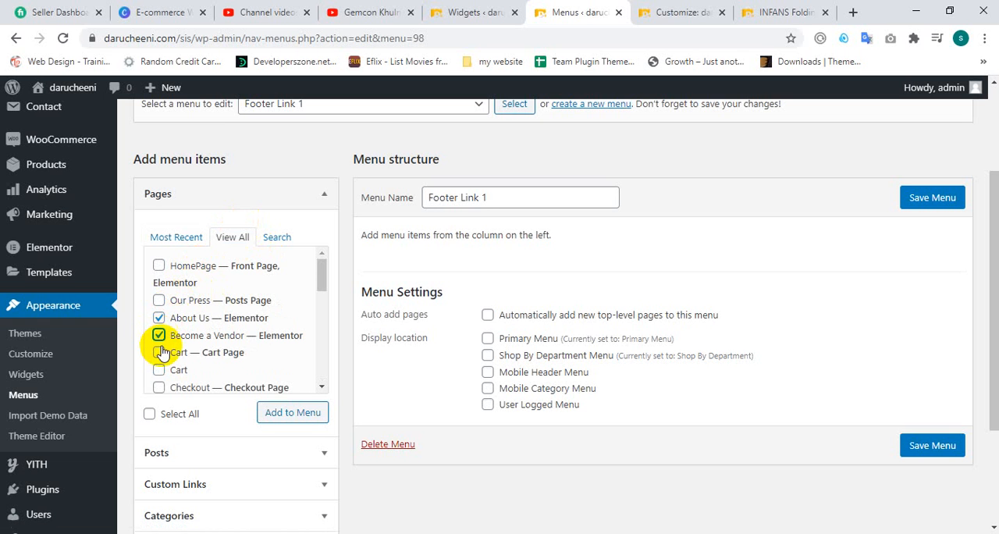
scroll(161, 355, down, 1)
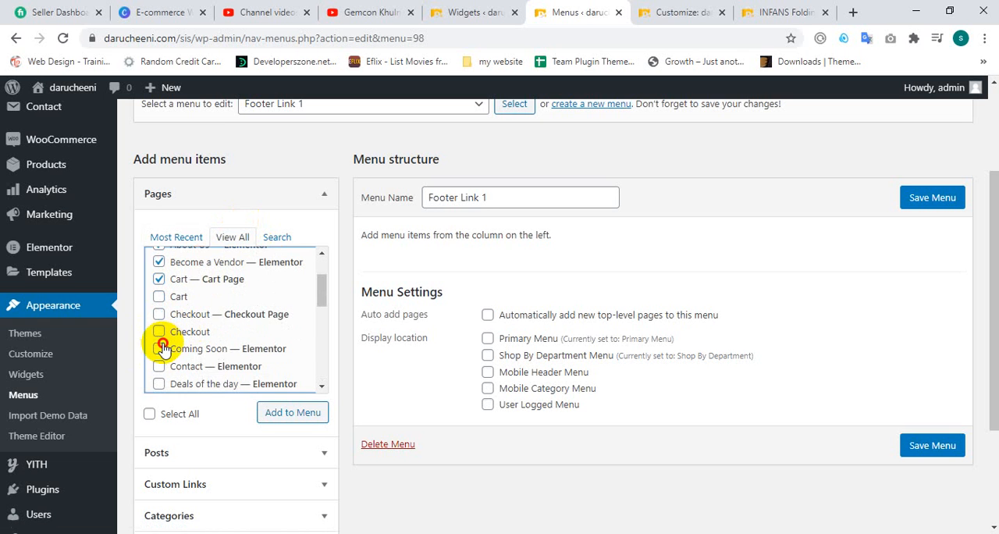
click(160, 332)
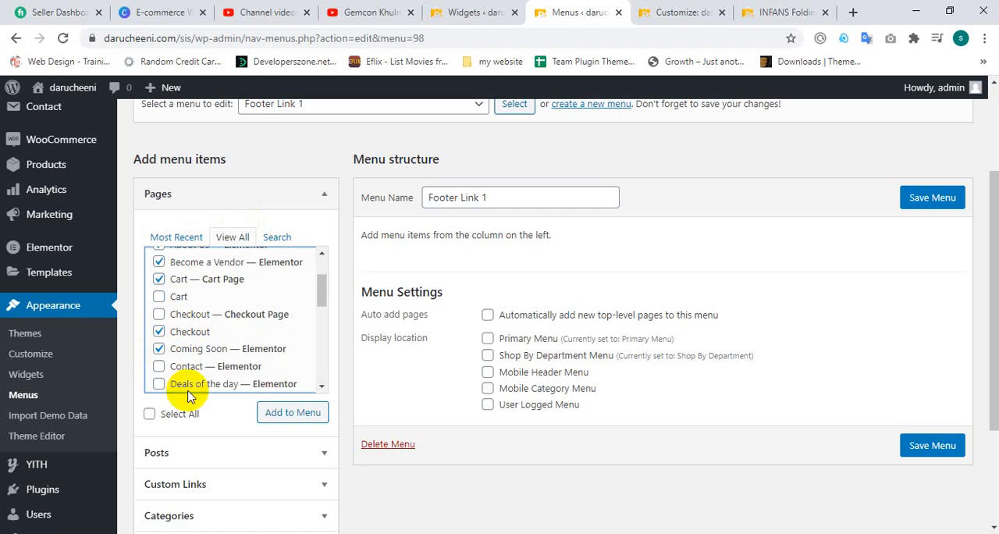
click(264, 416)
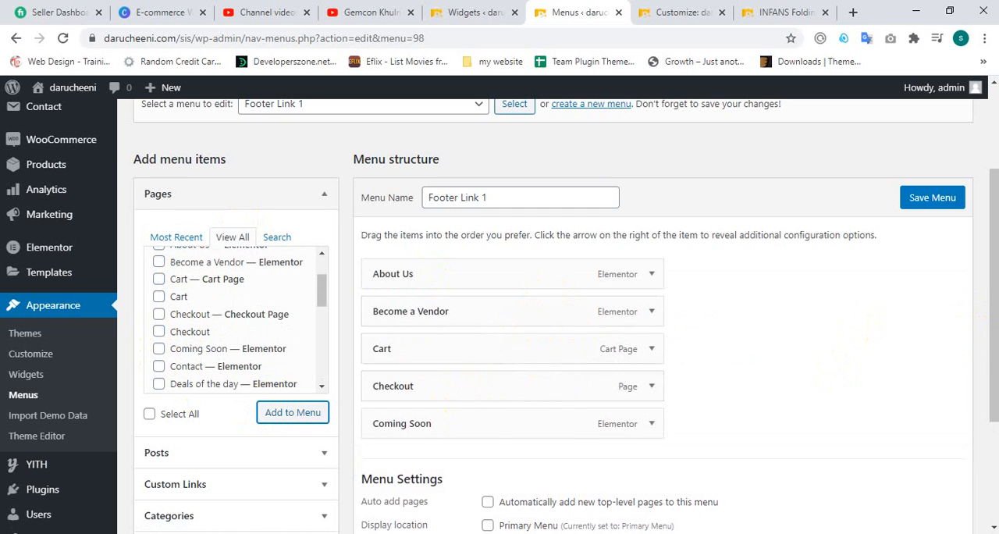
scroll(547, 359, down, 2)
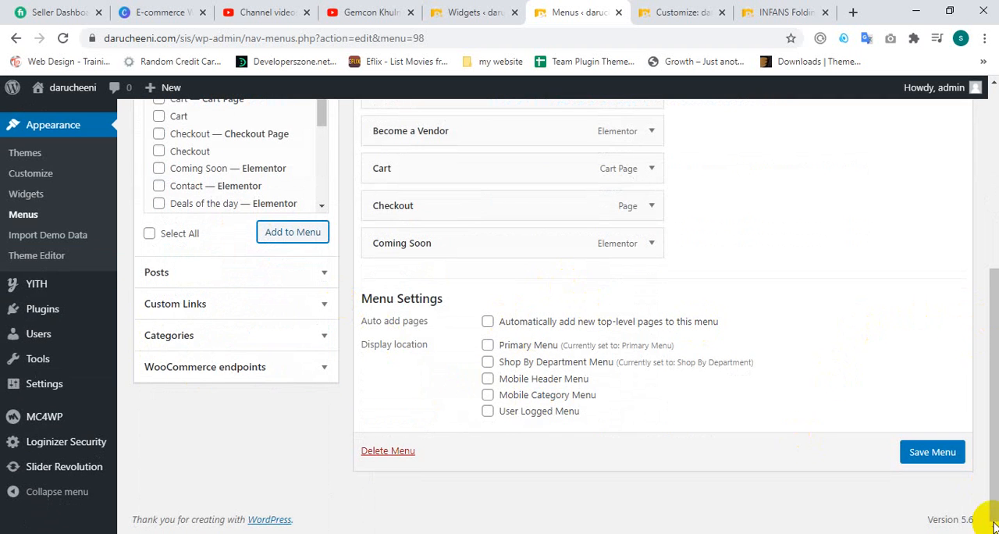
click(929, 451)
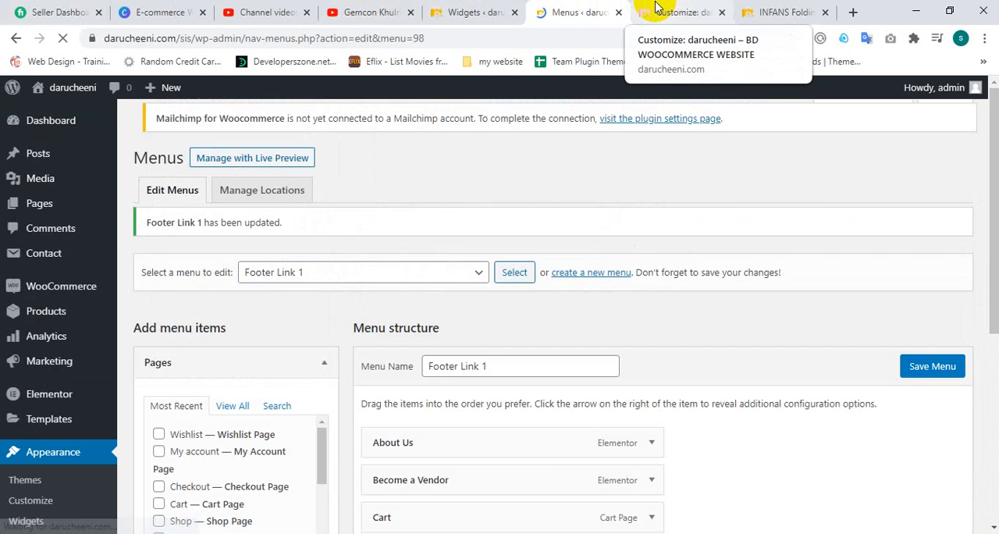
Step: Reload the product page and check the footer's Quick Links column against the saved Footer Link 1 menu
click(655, 9)
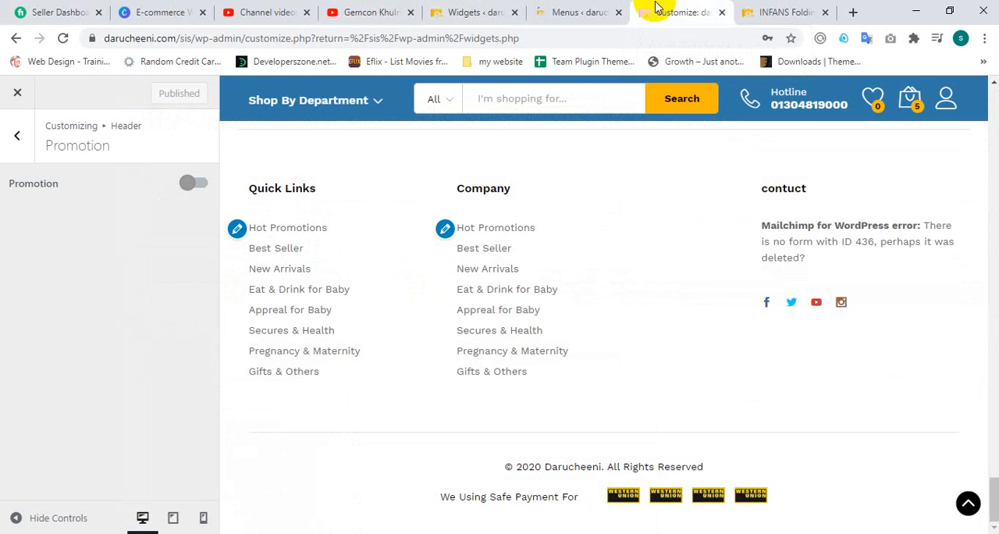
click(784, 12)
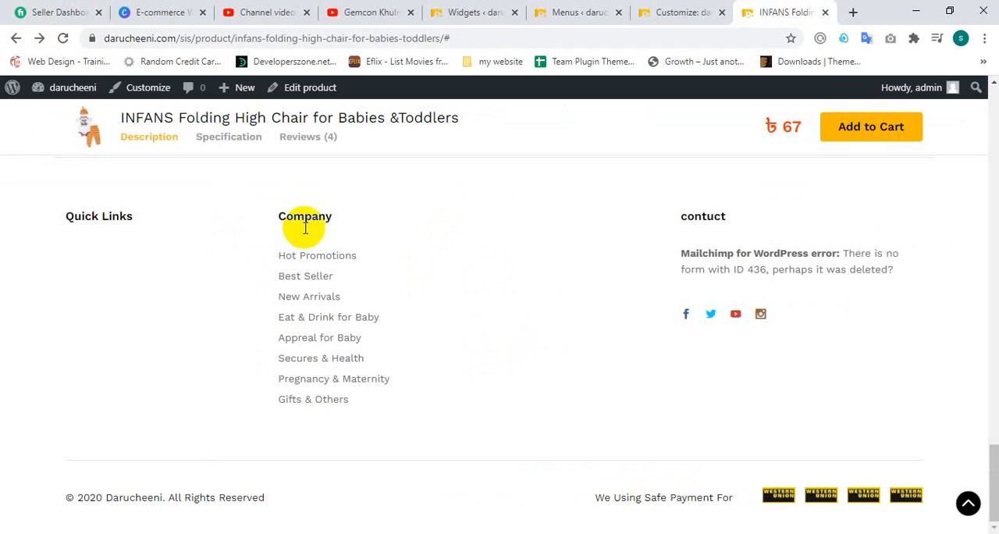
click(64, 38)
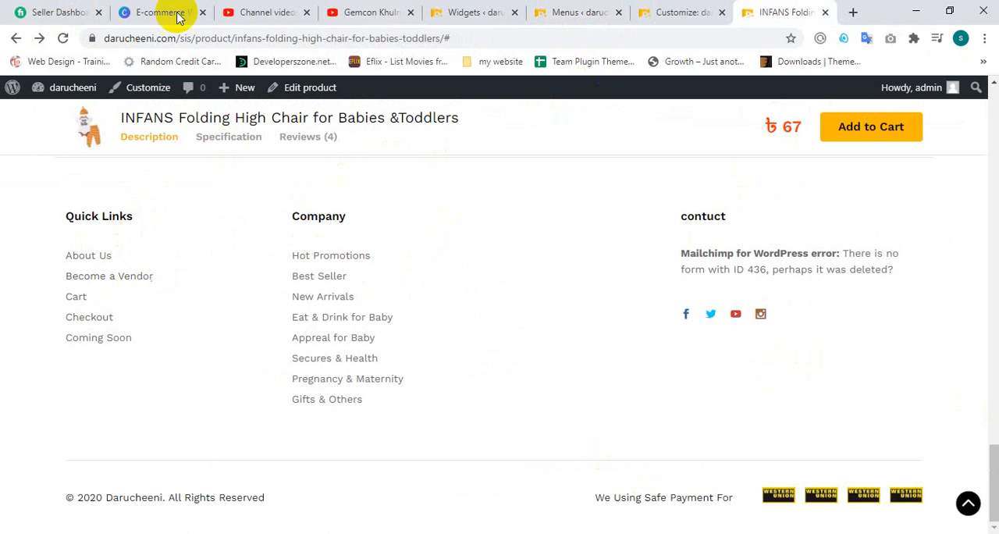
Step: Create a new menu named WEBSORIFUL on the Menus admin page
click(585, 9)
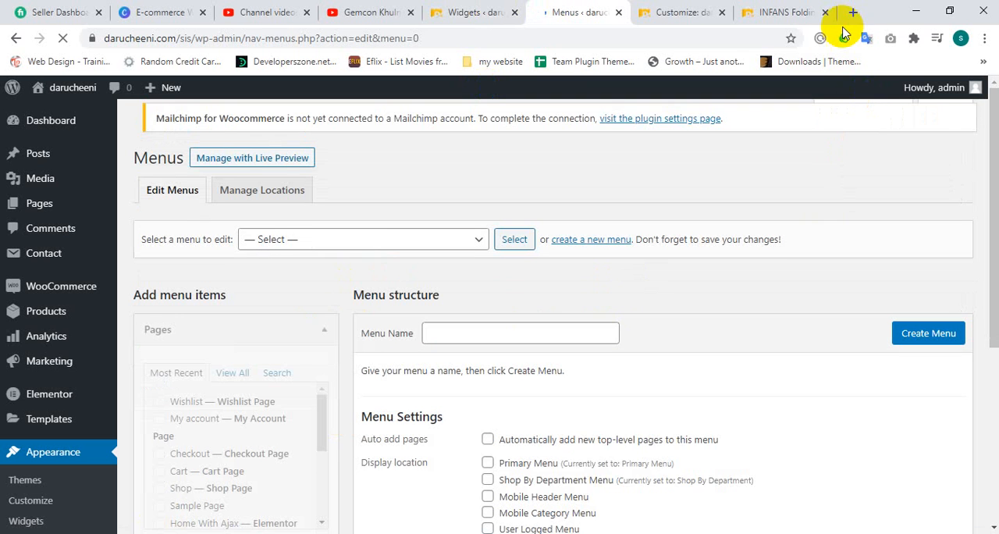
click(496, 339)
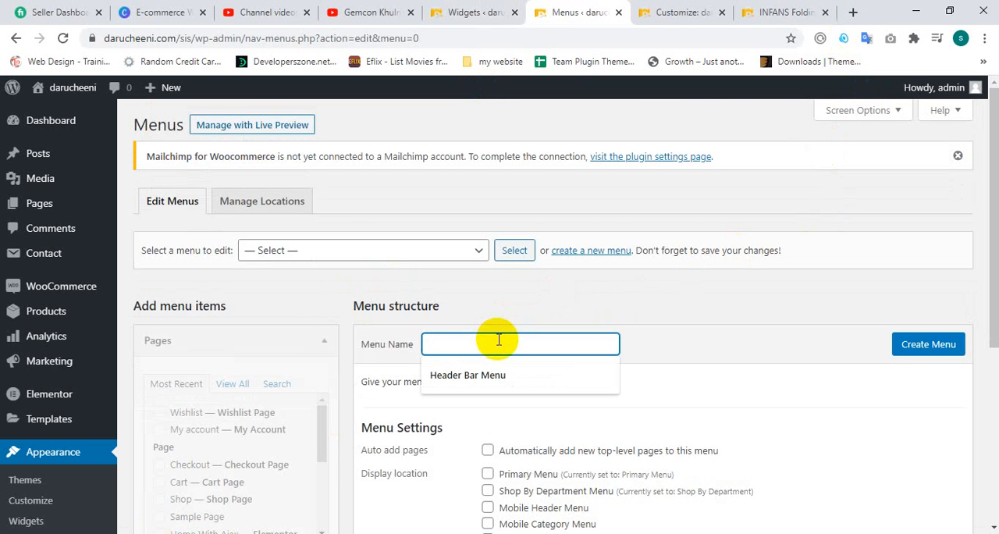
text(WEBSORIFUL)
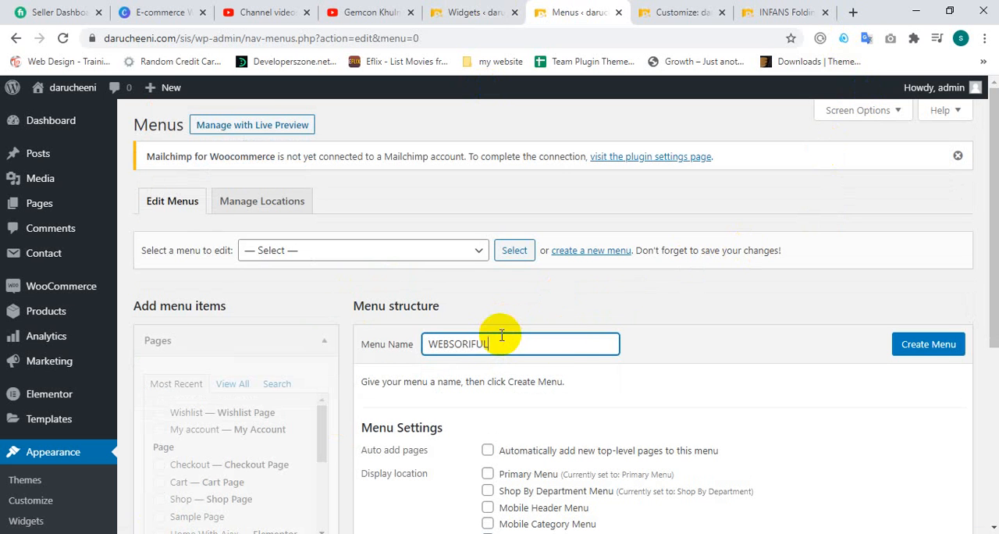
click(927, 348)
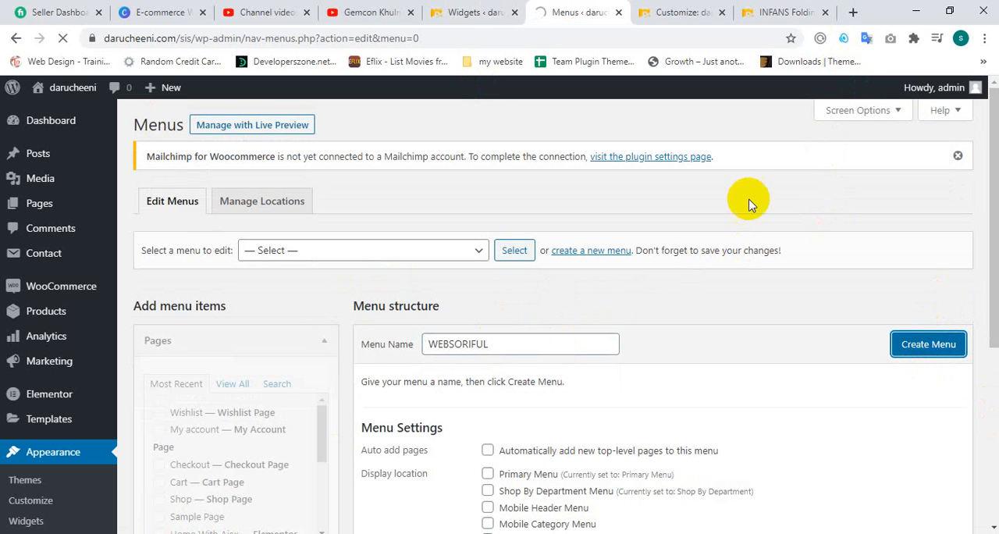
Step: Add My account, Order Tracking, Policy, Shop Carousel, Shopping Cart, Term & Conditions, both Wishlist pages and Your Recently Viewed to the WEBSORIFUL menu
scroll(640, 254, down, 2)
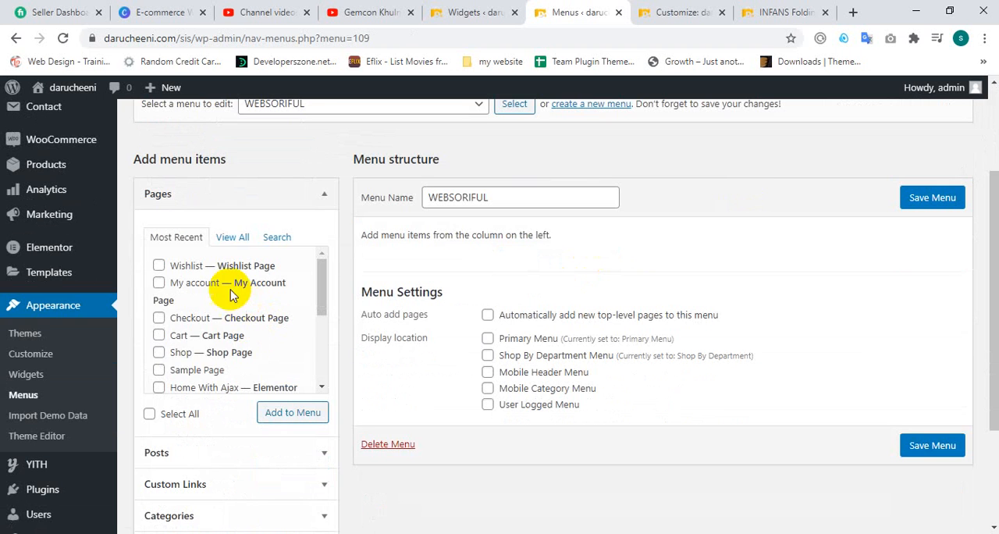
click(228, 237)
scroll(172, 344, down, 5)
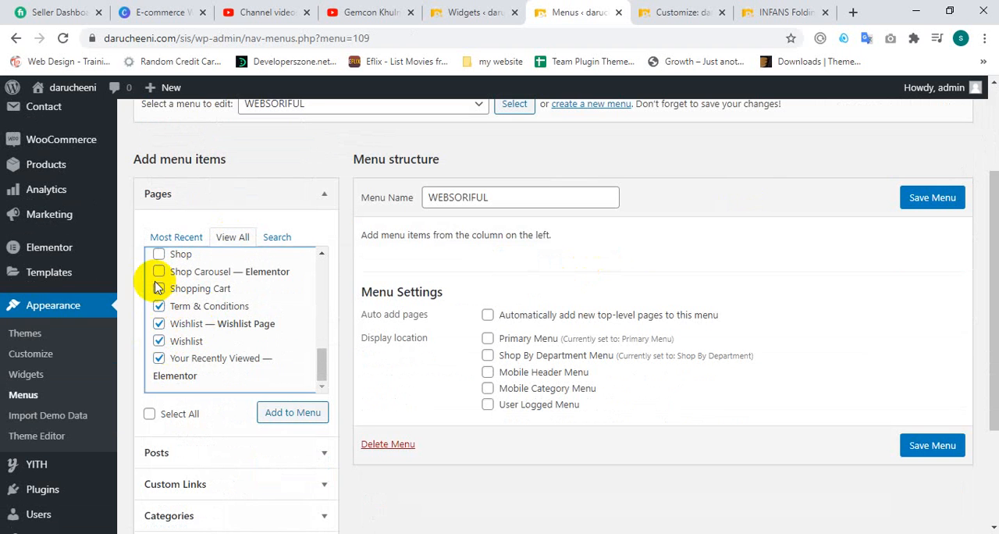
scroll(160, 297, up, 2)
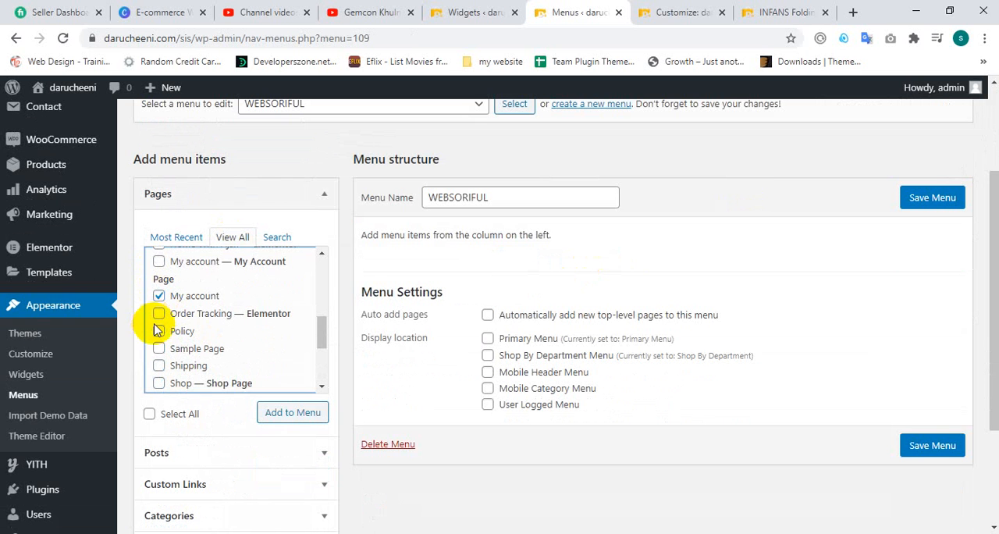
click(159, 333)
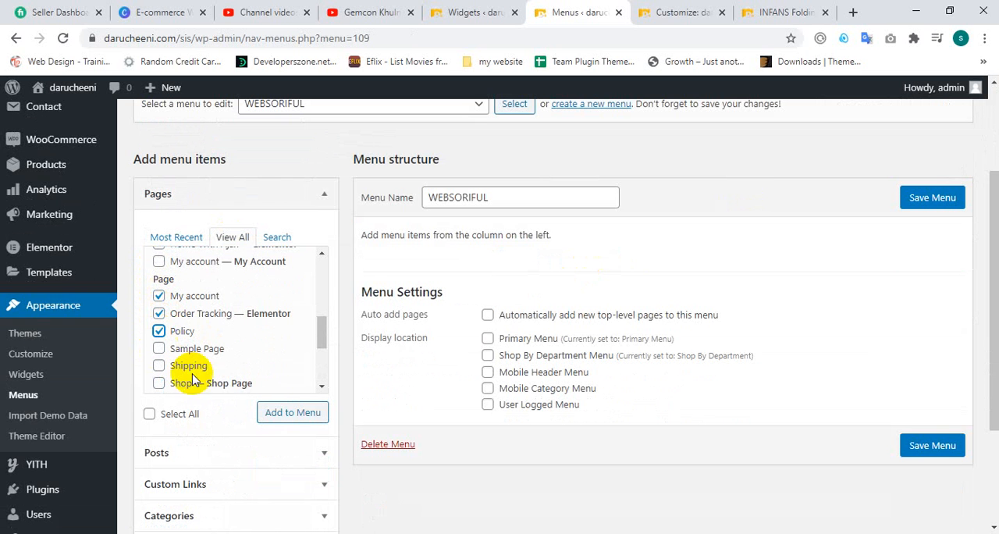
click(277, 413)
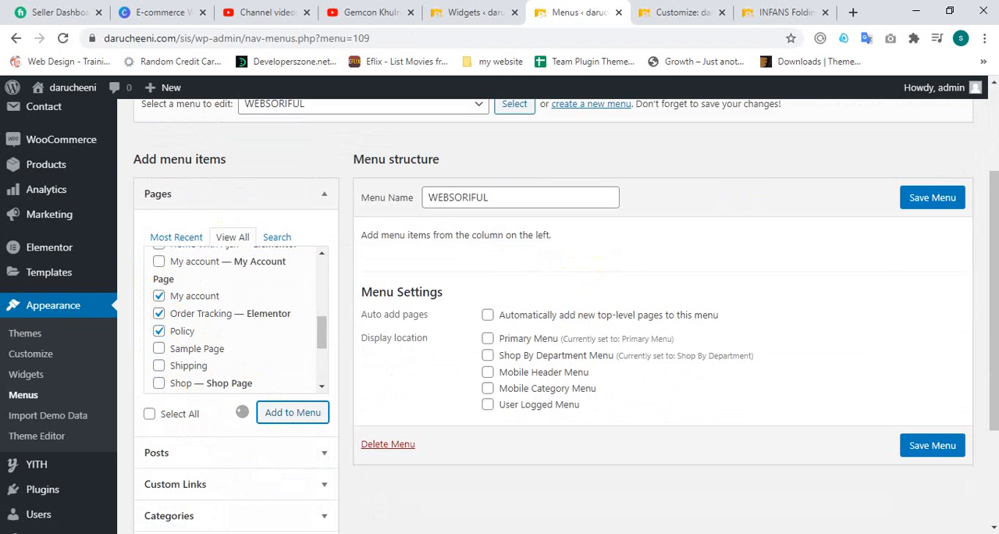
scroll(815, 234, down, 2)
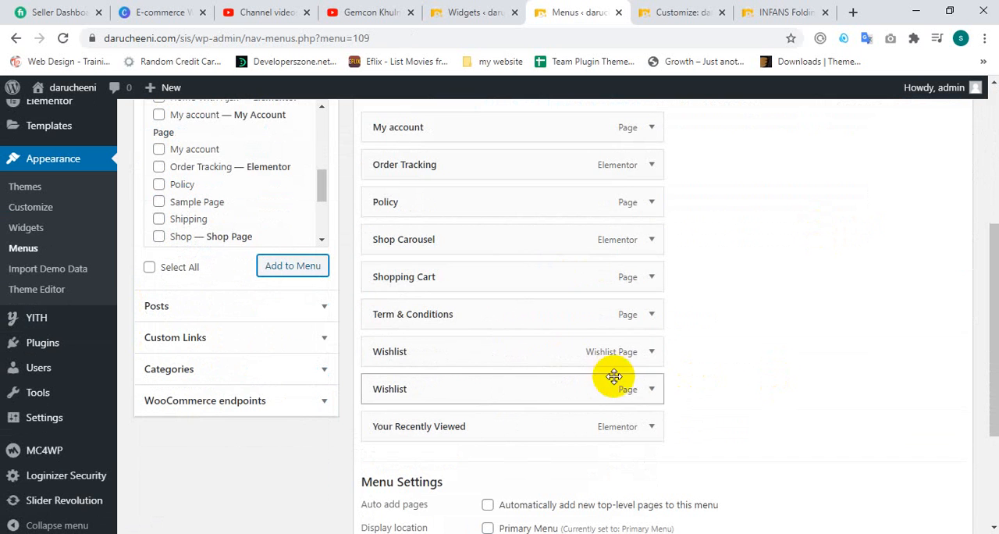
Step: Remove the duplicate Wishlist item of type Page and the Shopping Cart item from the WEBSORIFUL menu
click(648, 387)
scroll(424, 424, down, 3)
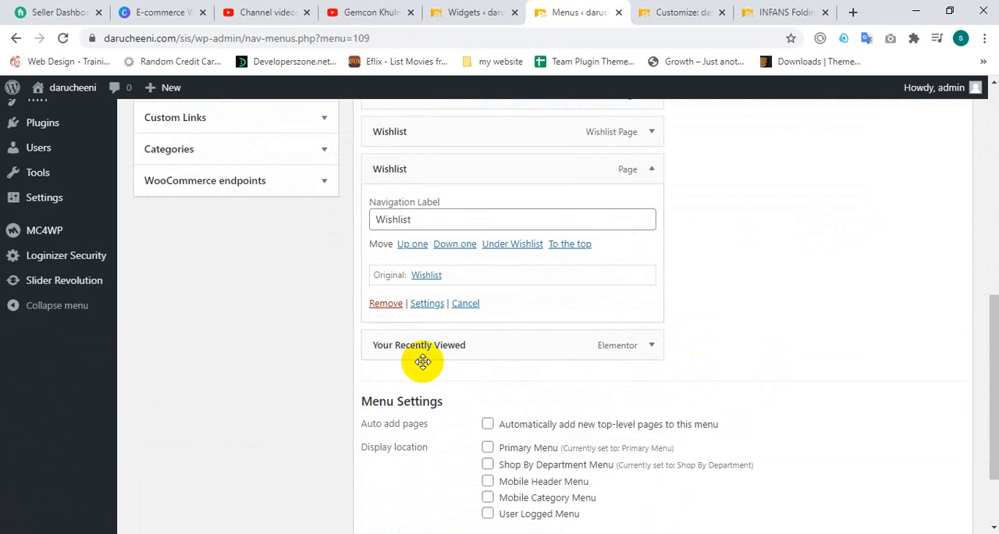
click(396, 306)
scroll(703, 266, up, 1)
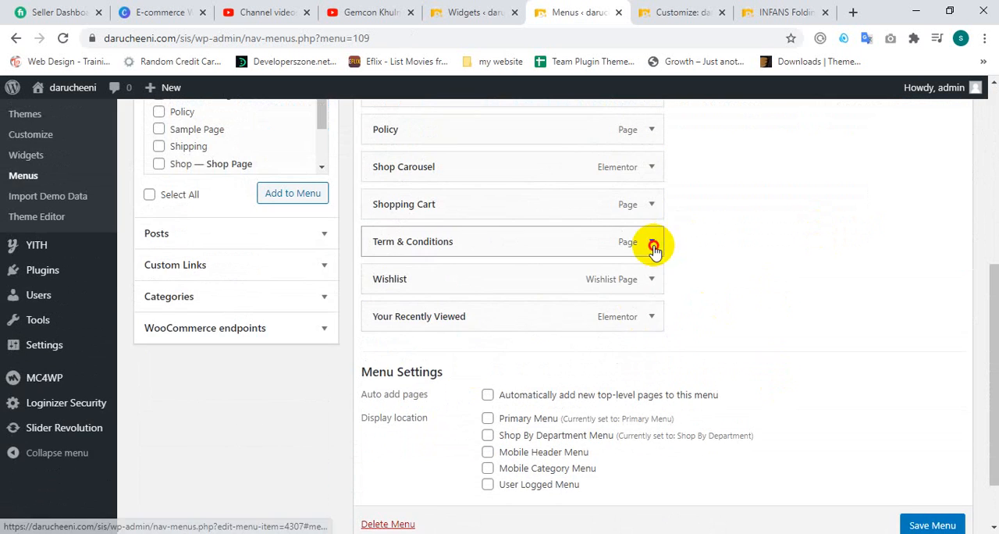
click(652, 242)
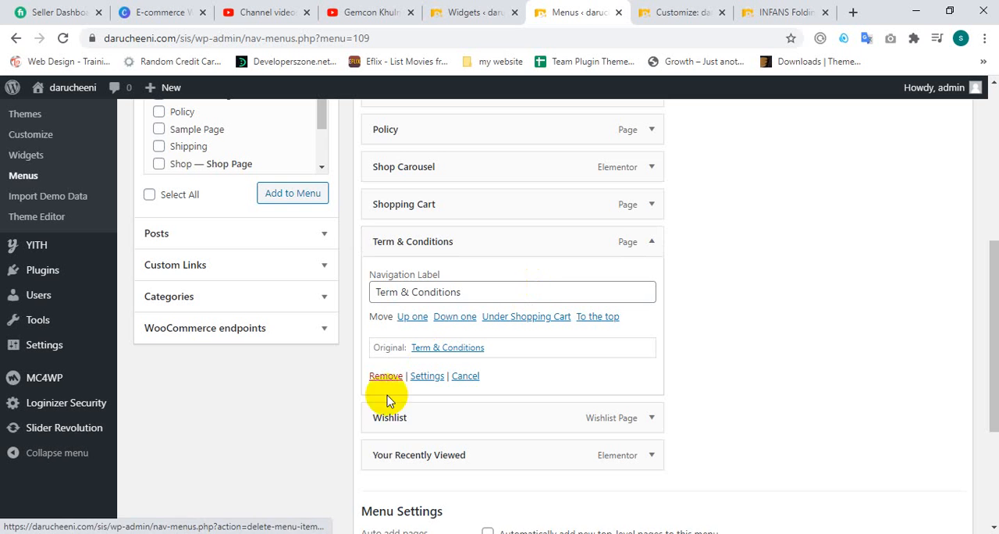
click(651, 208)
click(394, 337)
scroll(564, 286, up, 2)
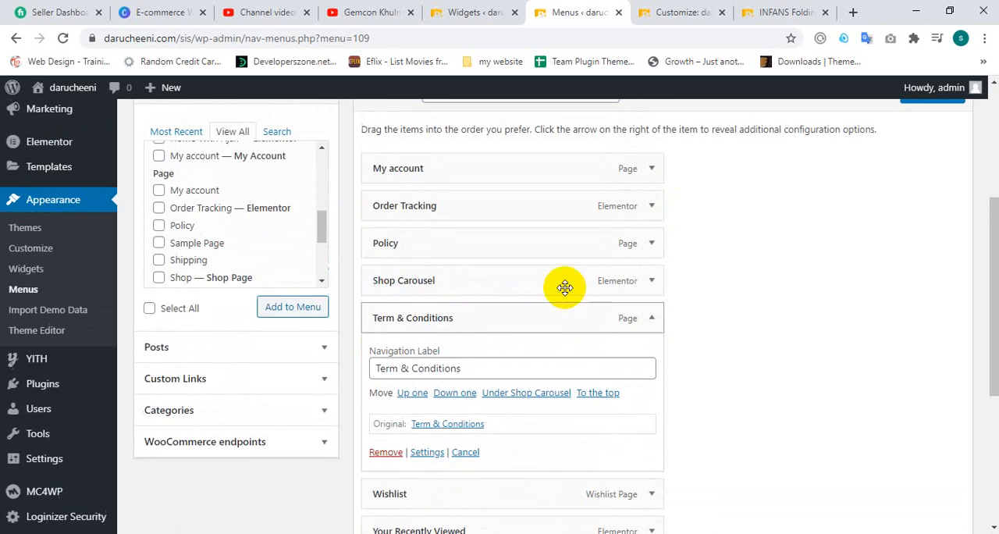
Step: Check the product page's footer, and remove the Your Recently Viewed and Shop Carousel items from the WEBSORIFUL menu
click(679, 12)
click(750, 11)
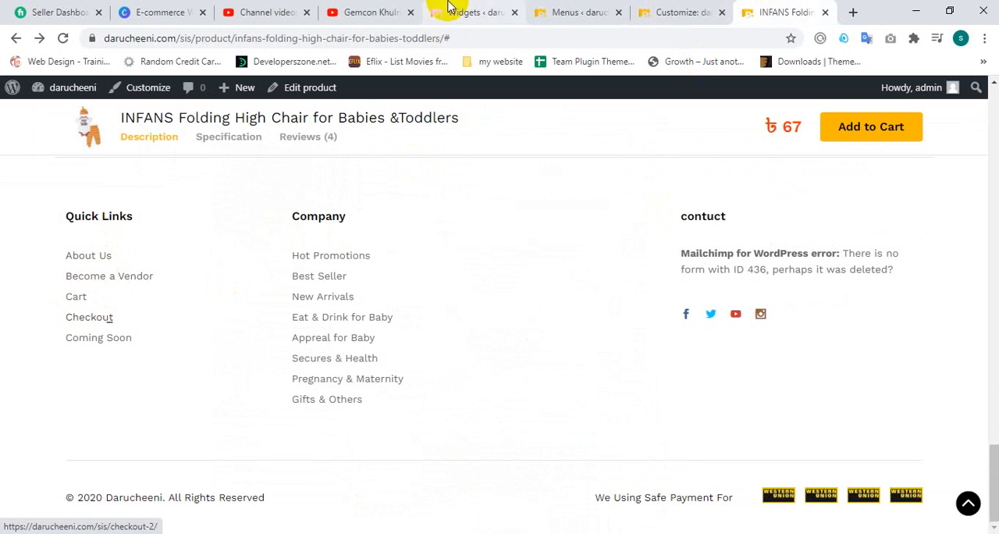
click(597, 9)
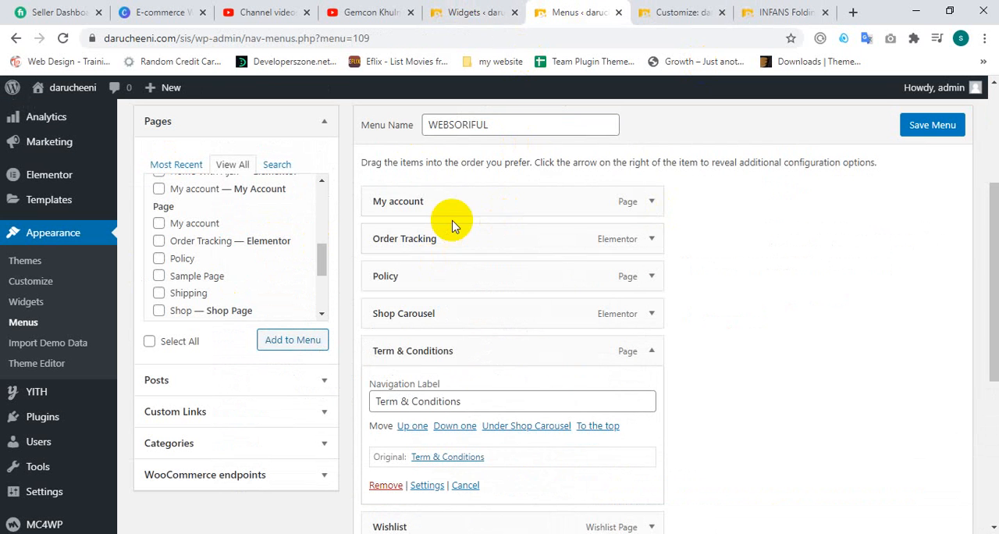
scroll(616, 337, down, 3)
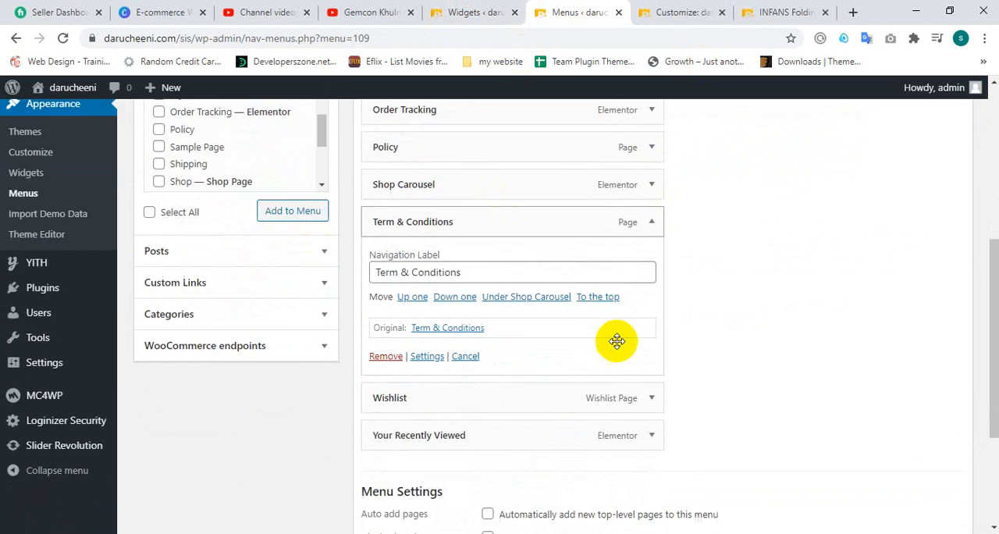
click(646, 346)
scroll(476, 356, down, 3)
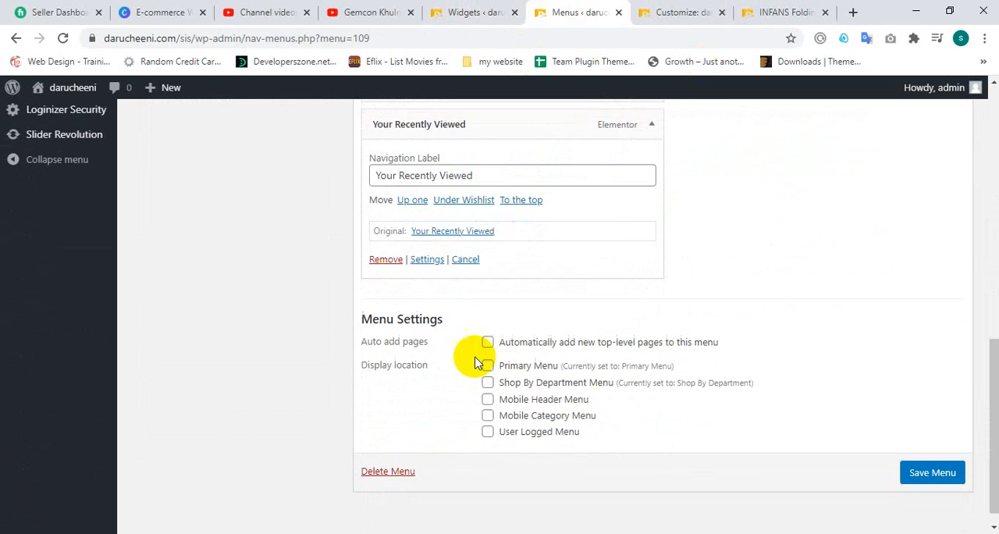
click(380, 260)
scroll(601, 305, up, 3)
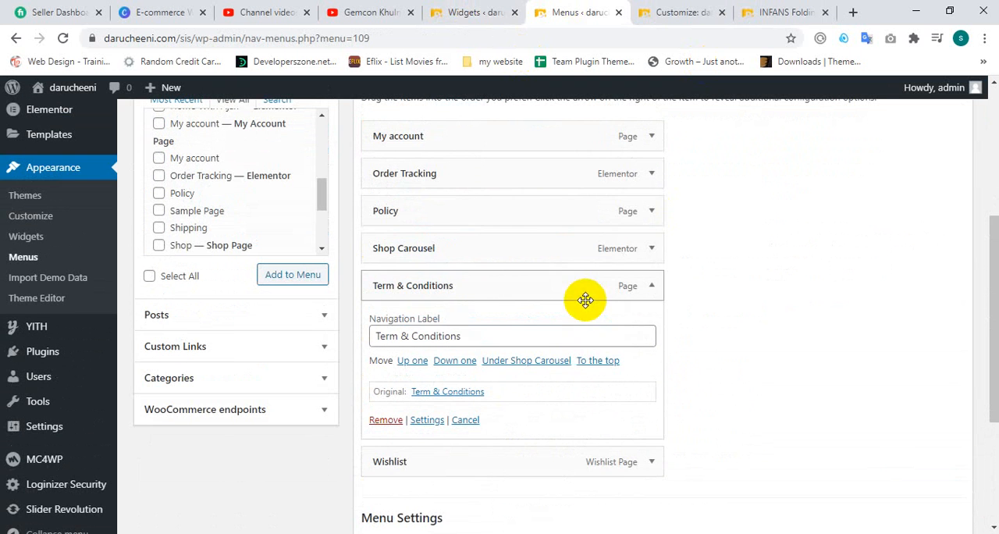
click(652, 243)
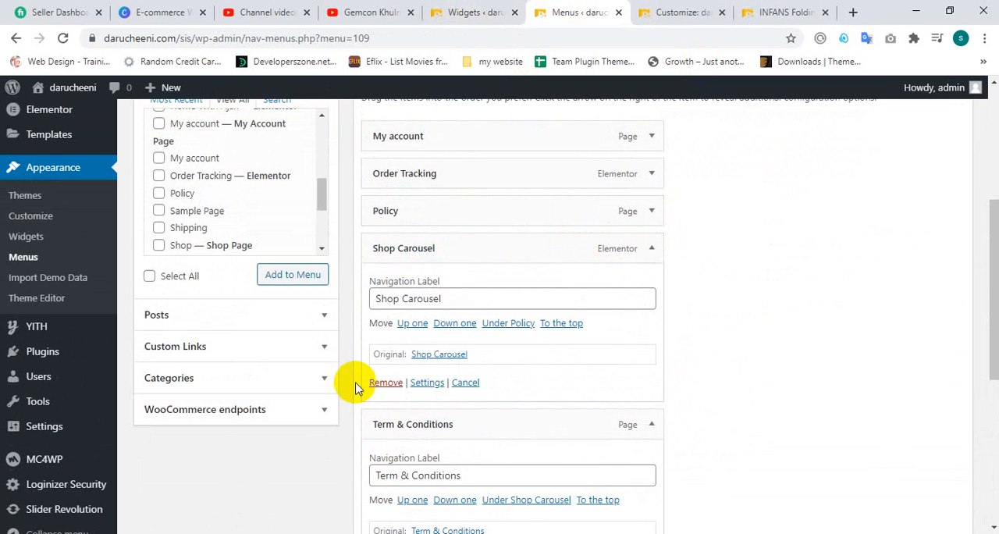
click(384, 383)
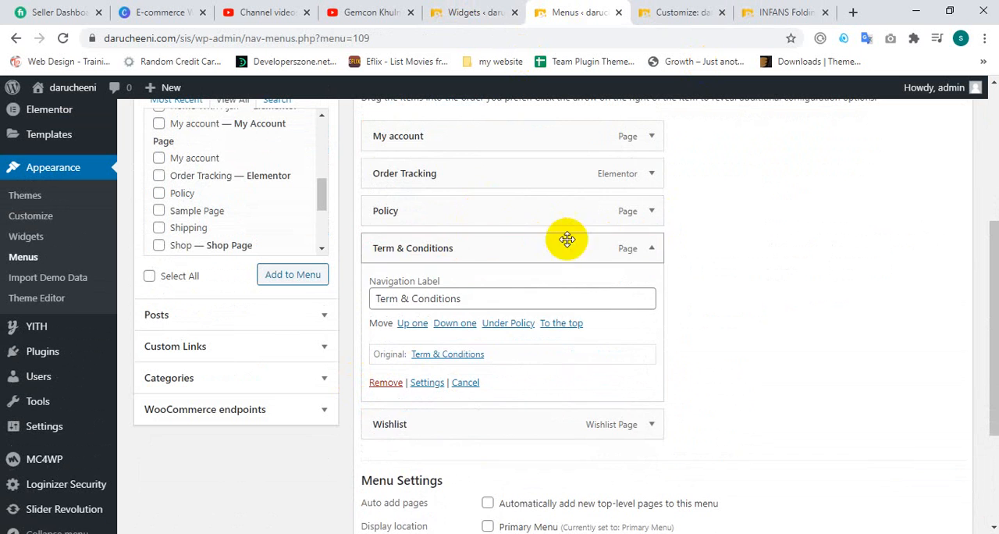
Step: Collapse the Term & Conditions item's settings and save the WEBSORIFUL menu
scroll(625, 210, up, 1)
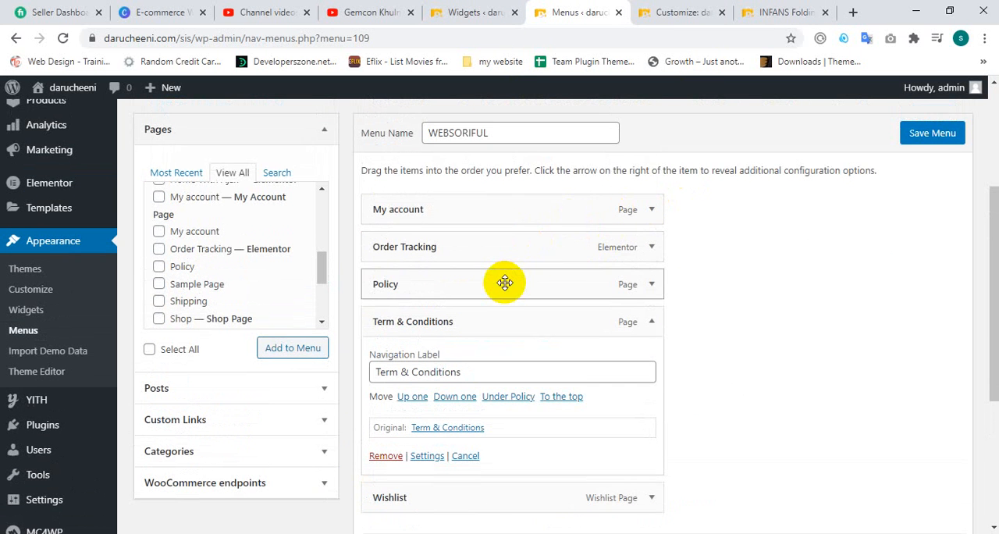
scroll(505, 283, down, 1)
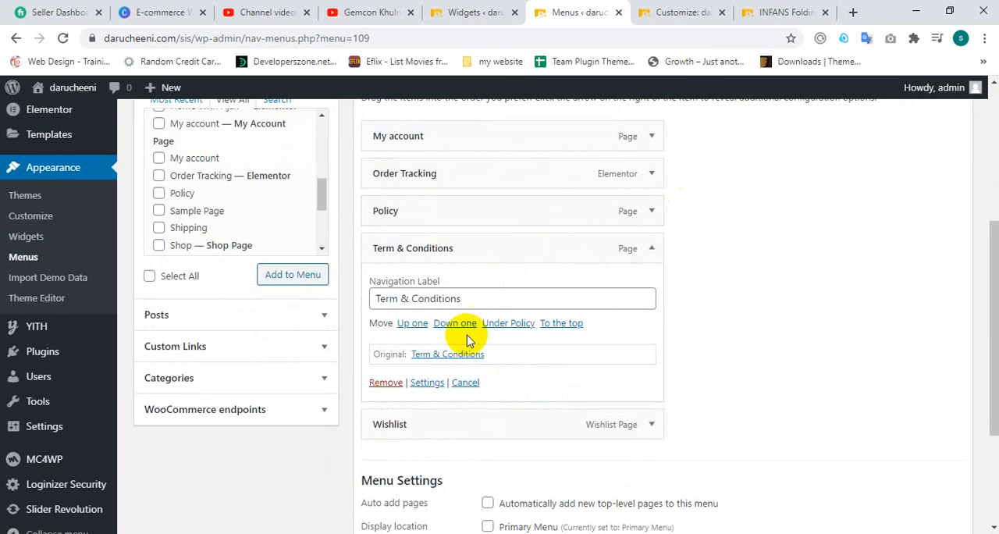
click(651, 250)
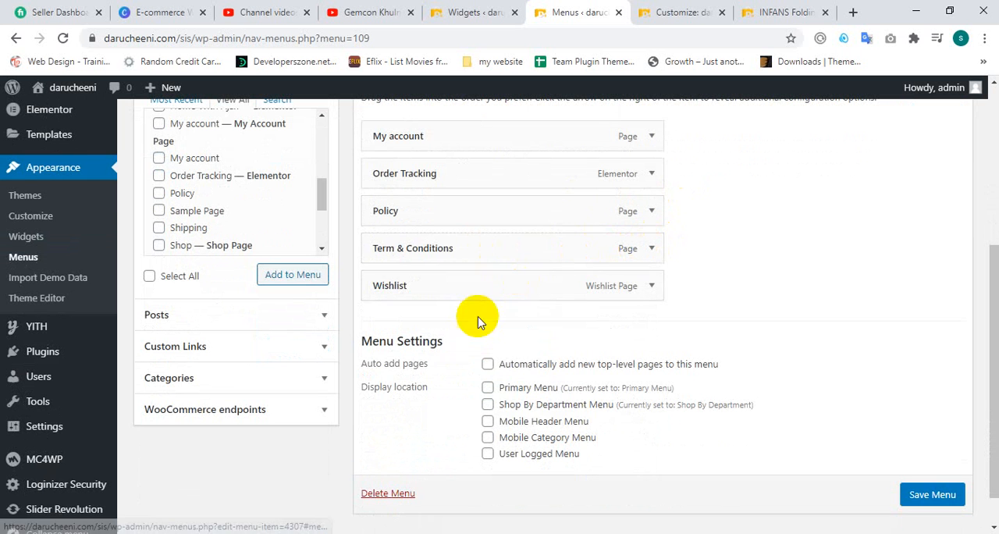
scroll(469, 255, up, 2)
scroll(981, 480, down, 3)
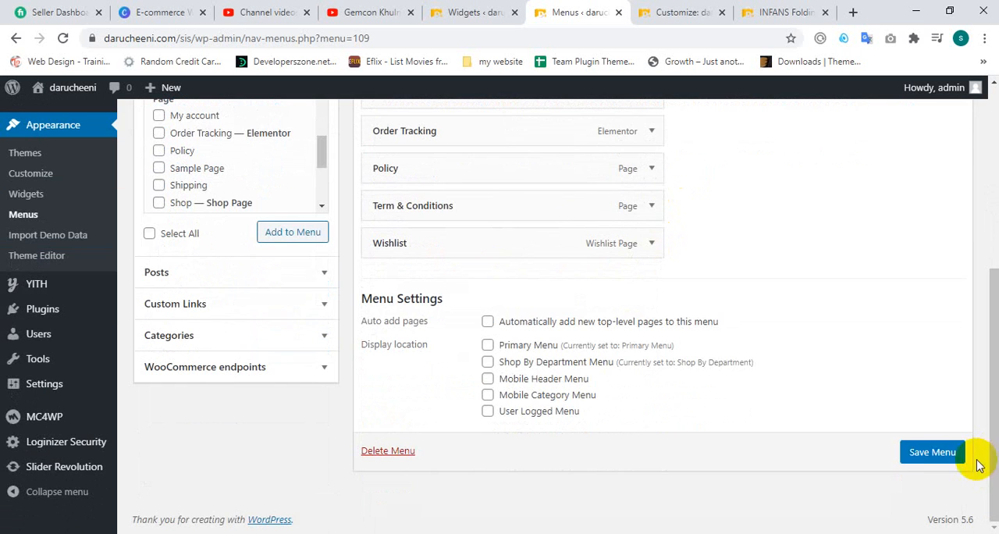
click(925, 455)
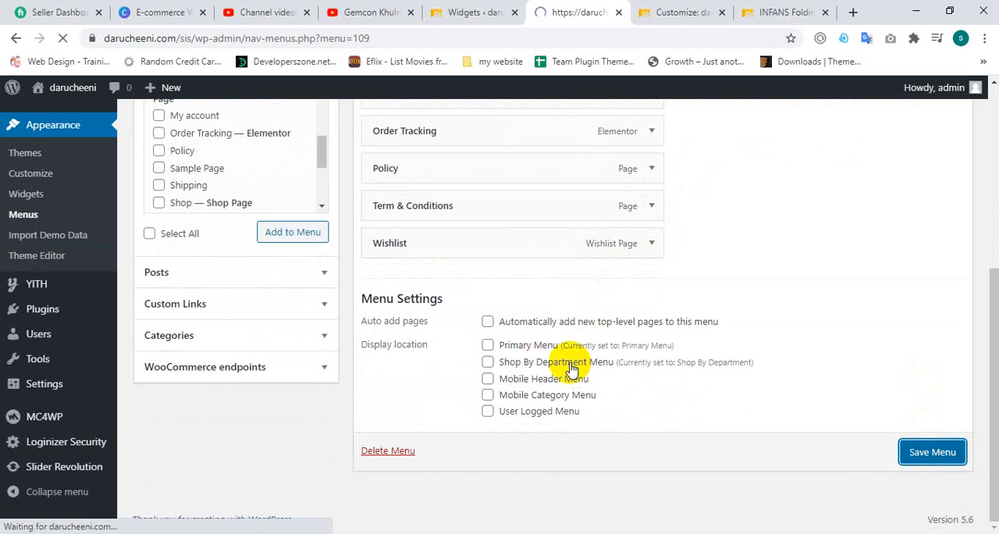
scroll(773, 234, down, 10)
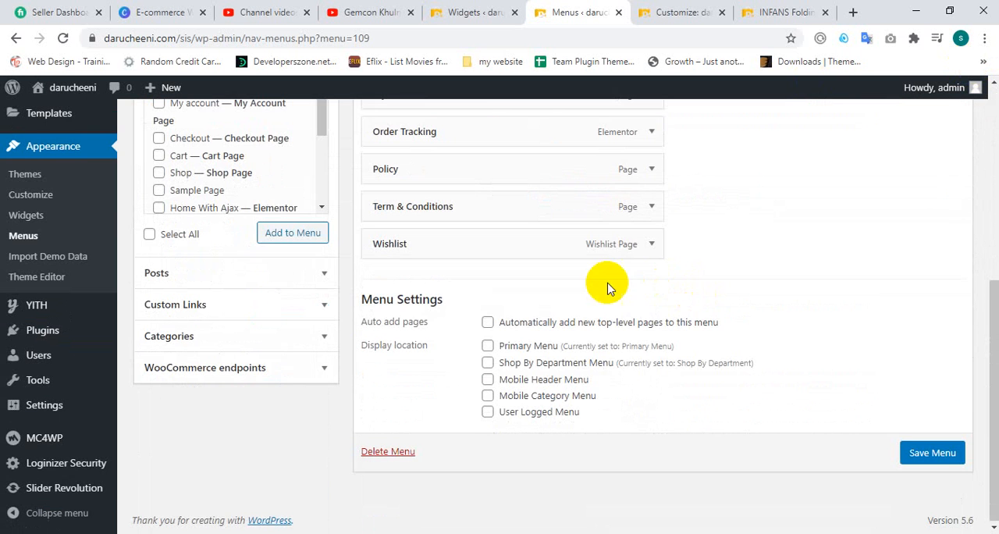
Step: Look through the menu choices of the Footer 1 widget on the Widgets page and reload the page to refresh them
click(451, 12)
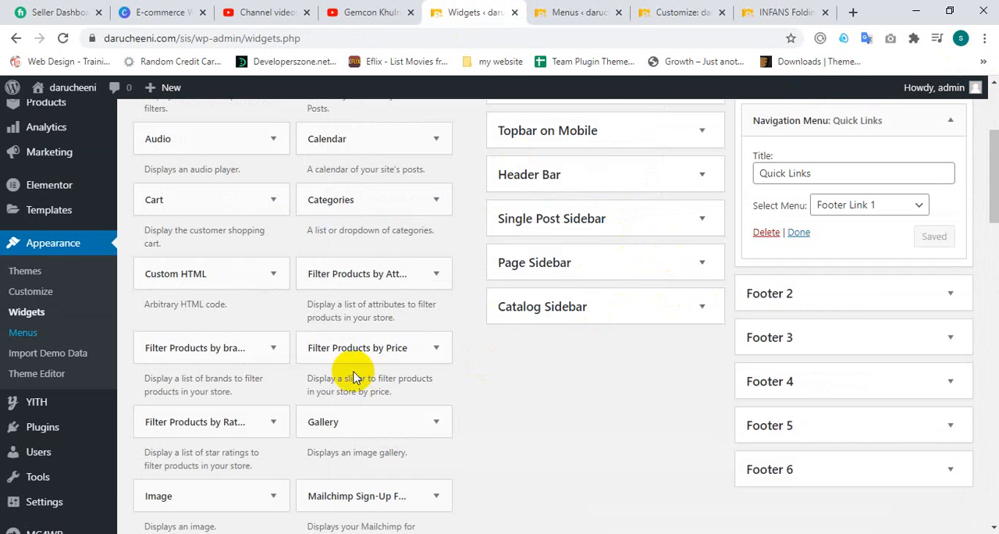
scroll(695, 260, up, 1)
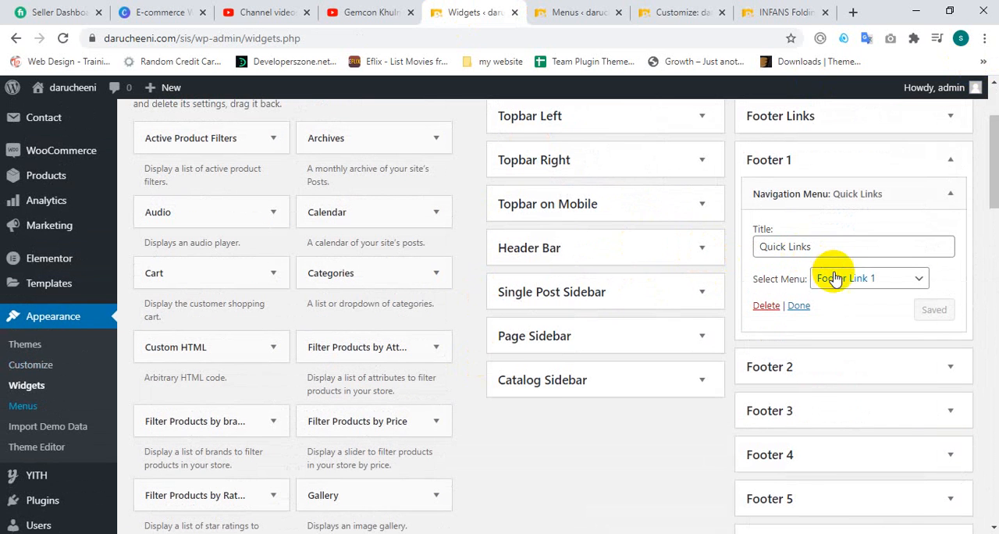
click(835, 279)
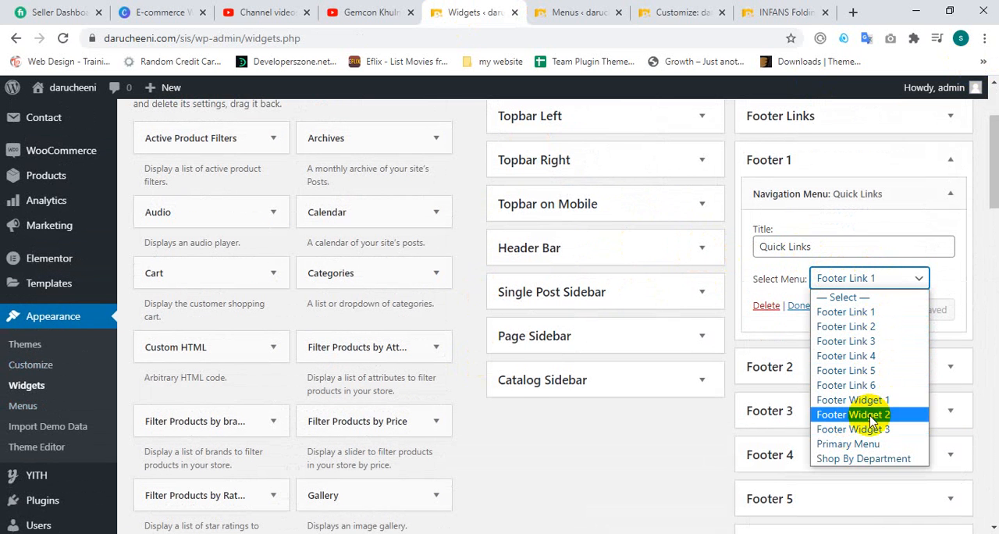
click(63, 38)
click(62, 38)
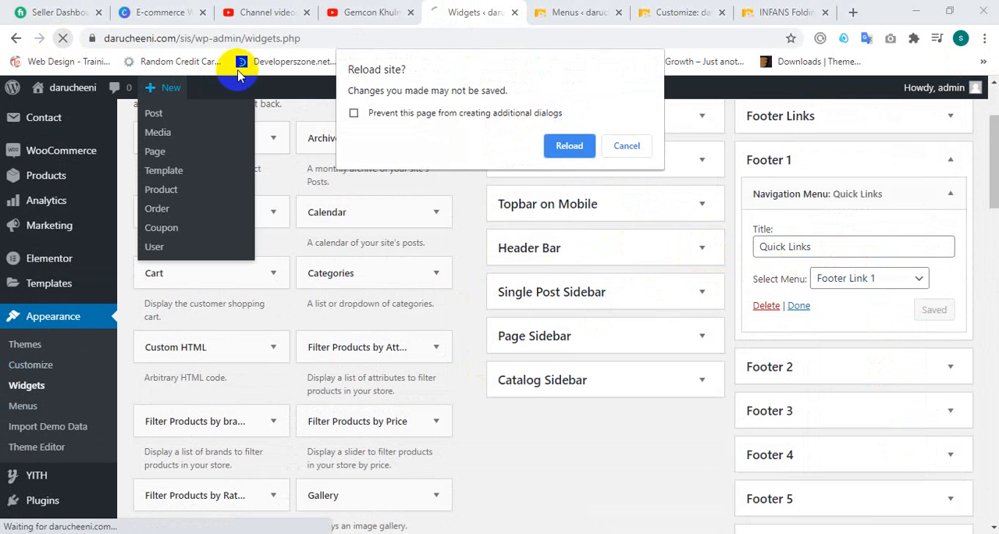
click(569, 146)
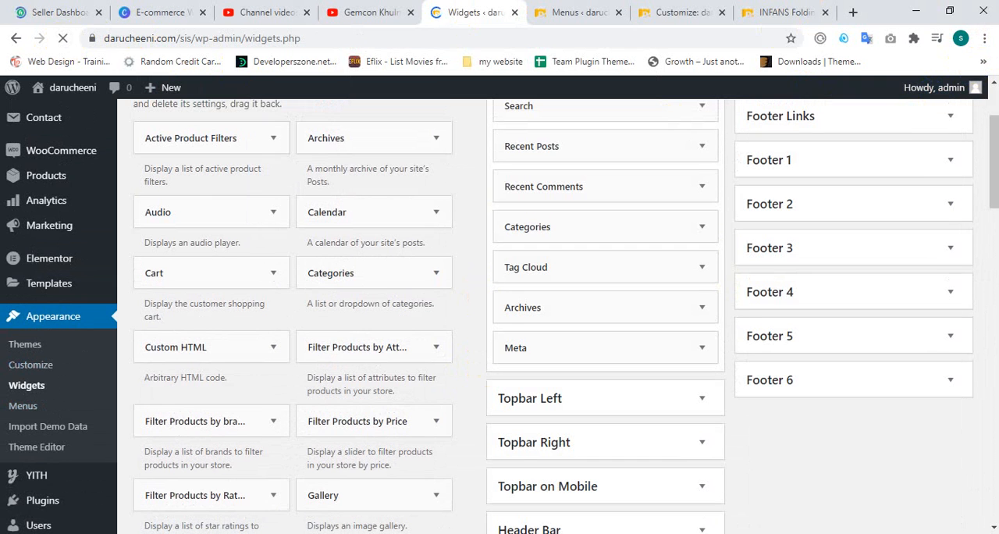
Step: Assign the WEBSORIFUL menu to the Quick Links navigation widget in Footer 1 and save the widget
click(908, 159)
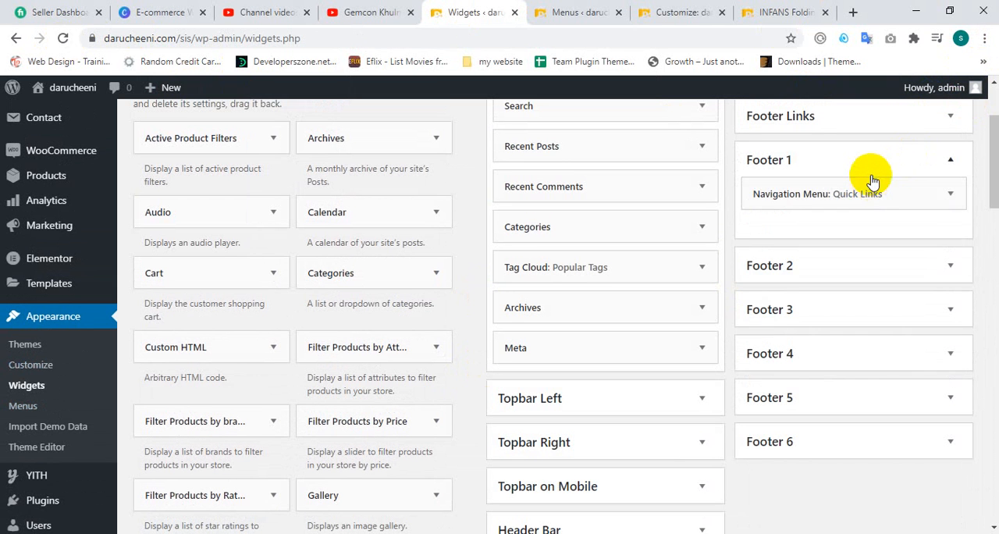
click(872, 168)
click(849, 160)
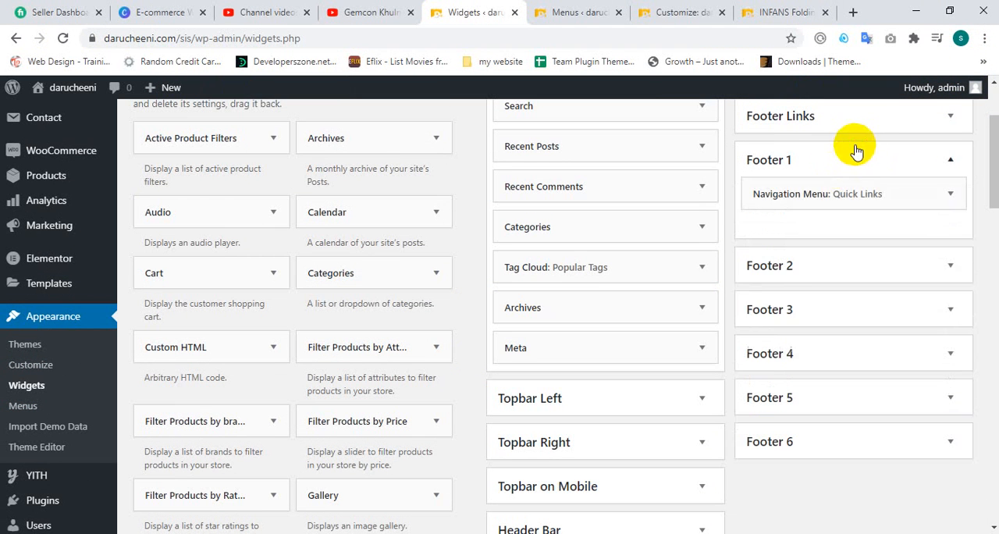
click(810, 195)
click(863, 284)
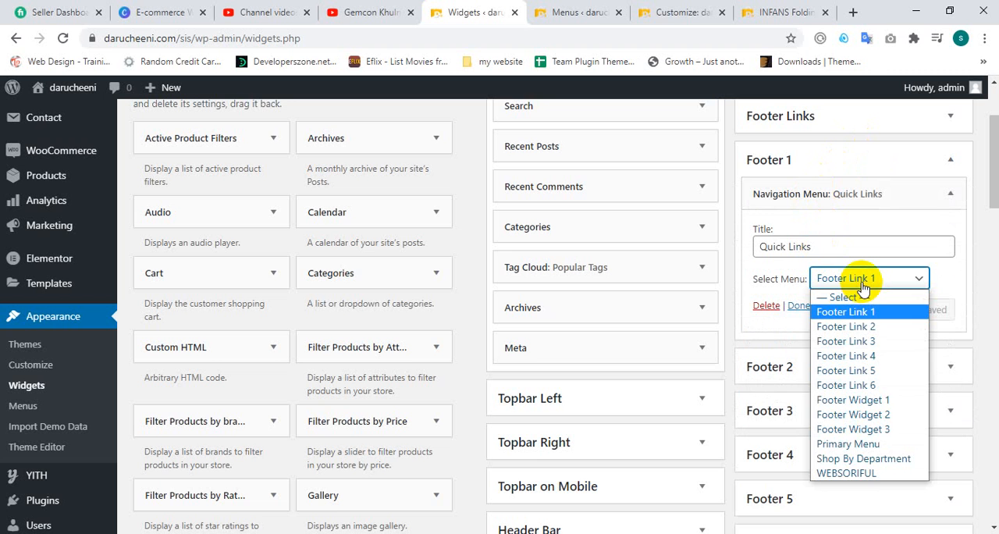
click(852, 474)
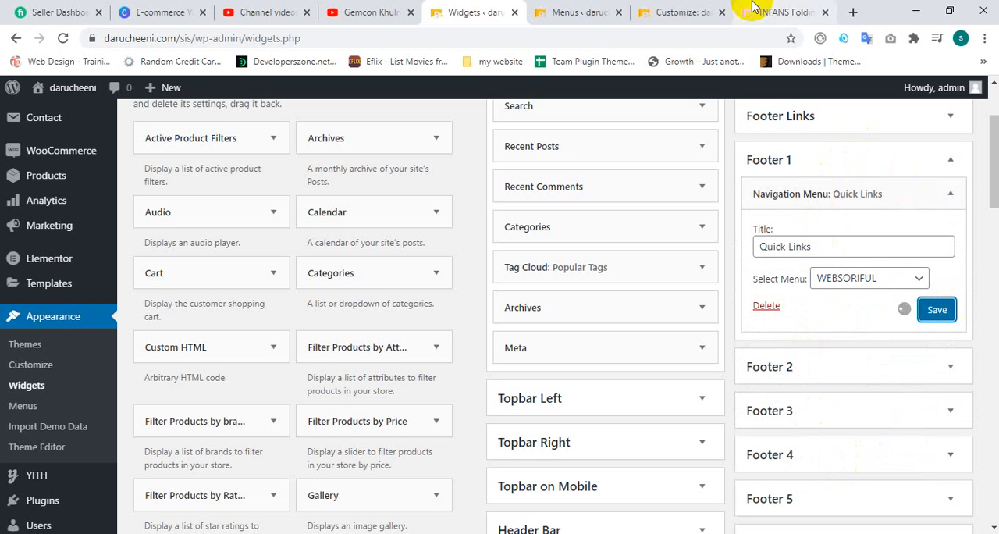
Step: Reload the product page and check the footer columns against the WEBSORIFUL menu
click(578, 8)
click(673, 12)
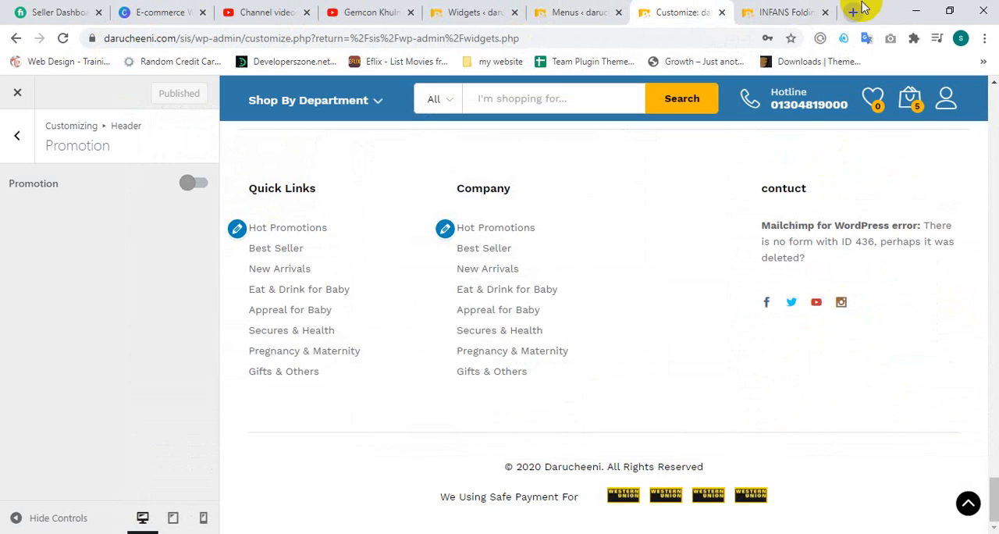
click(796, 8)
click(62, 38)
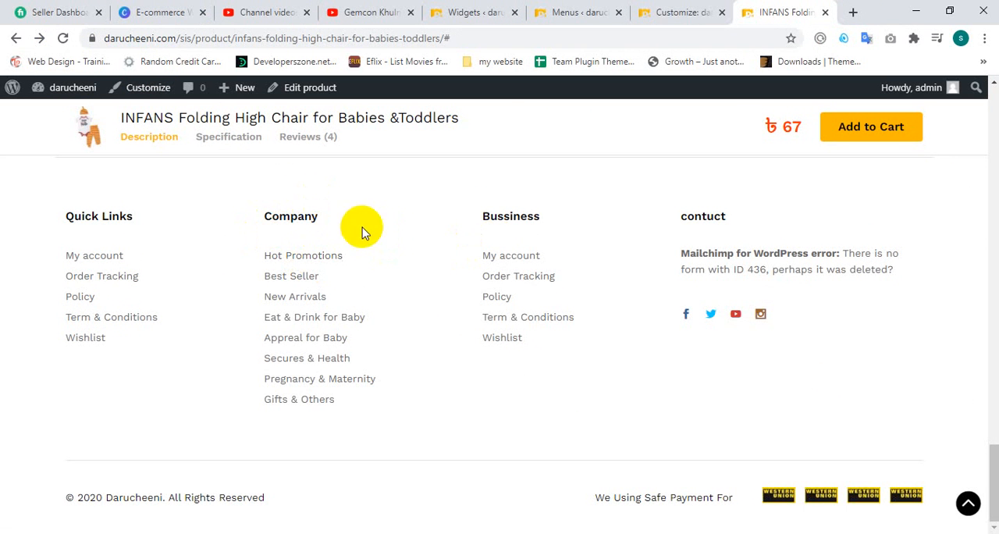
scroll(327, 249, up, 2)
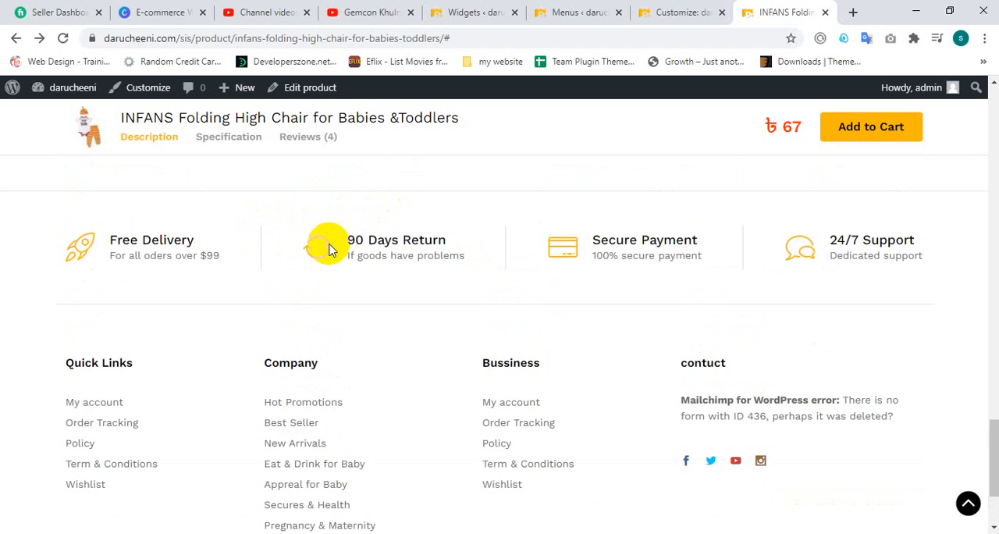
Step: Assign the Footer Link 1 menu to the Company navigation widget in Footer 2 and save the widget
scroll(309, 306, down, 1)
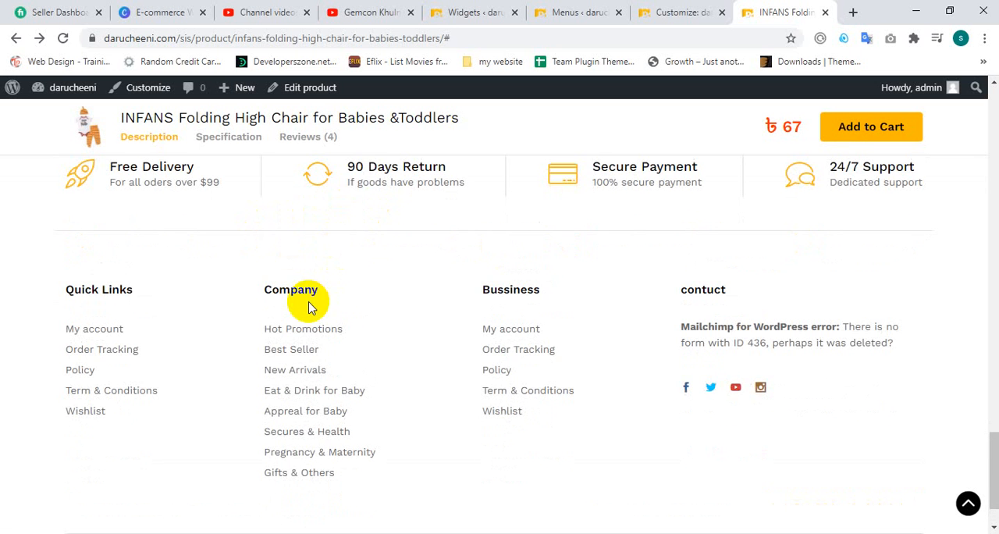
click(714, 7)
click(569, 10)
click(495, 9)
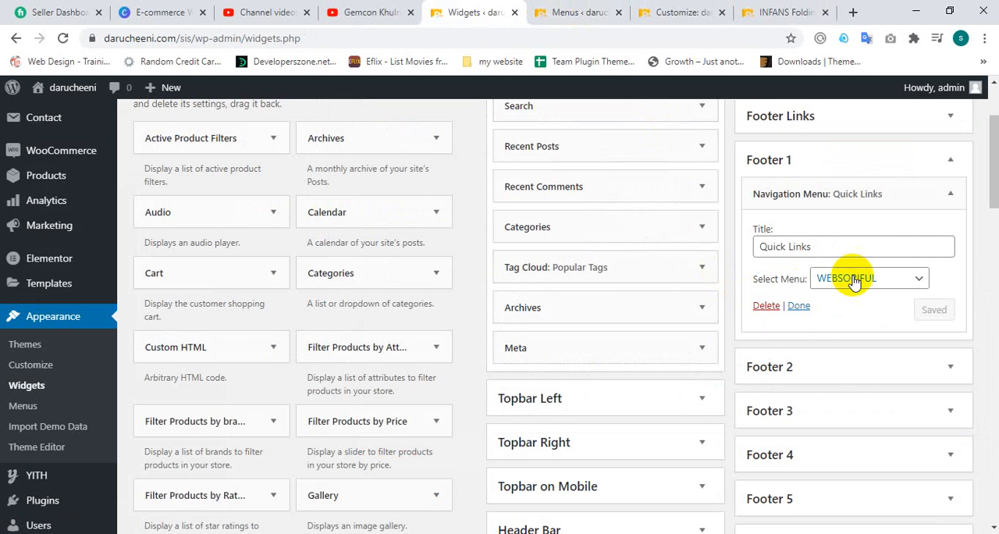
click(841, 198)
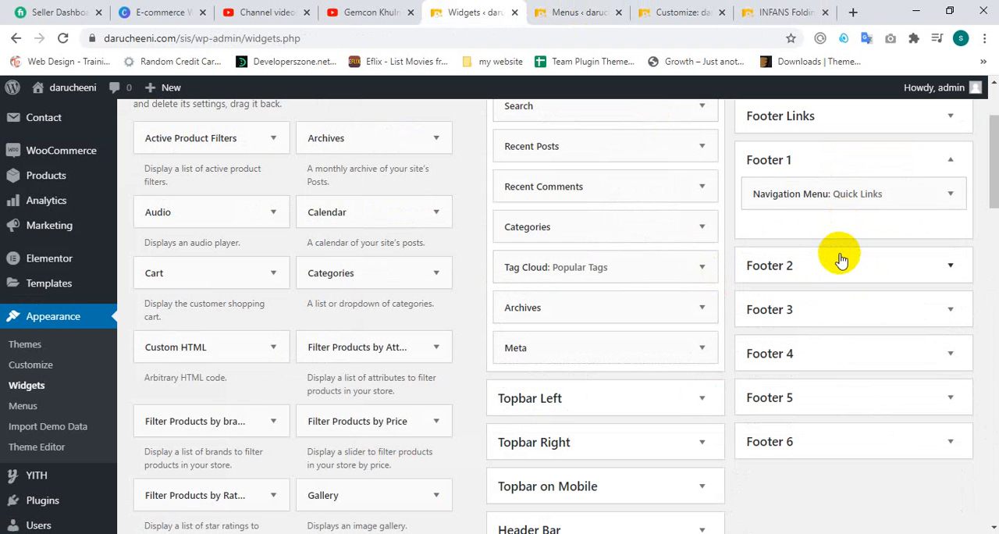
click(841, 260)
click(848, 294)
scroll(851, 265, down, 3)
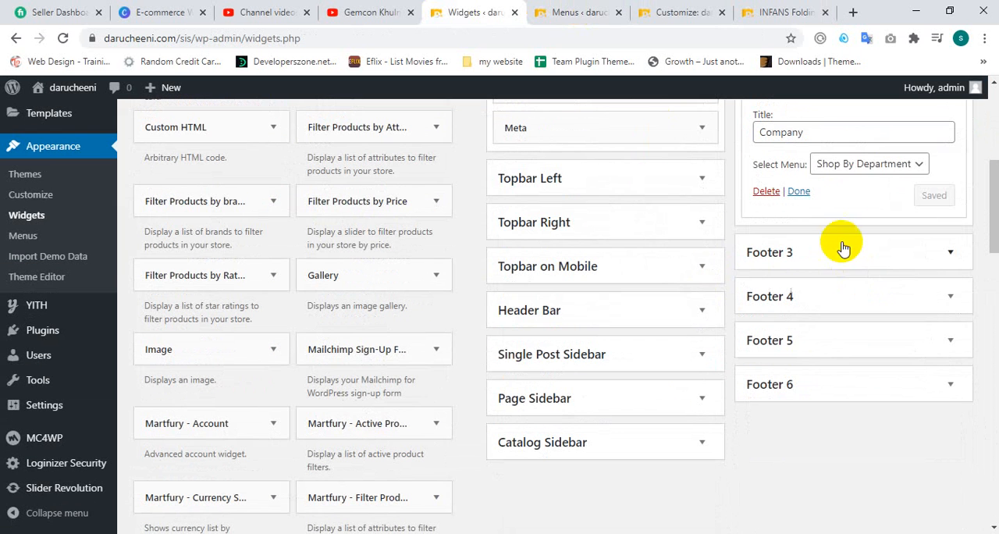
click(861, 164)
click(858, 196)
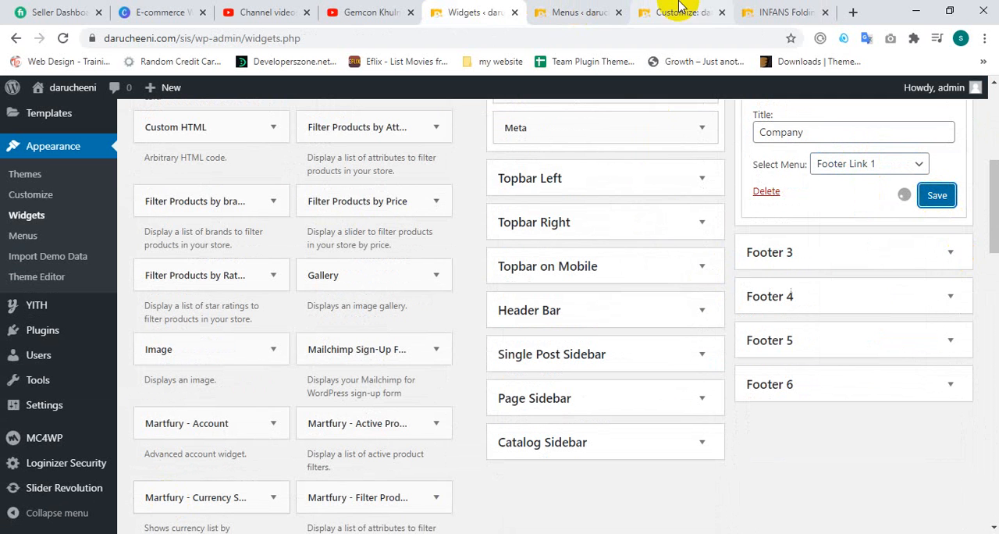
Step: Reload the product page and check the links in the Company footer column
click(860, 161)
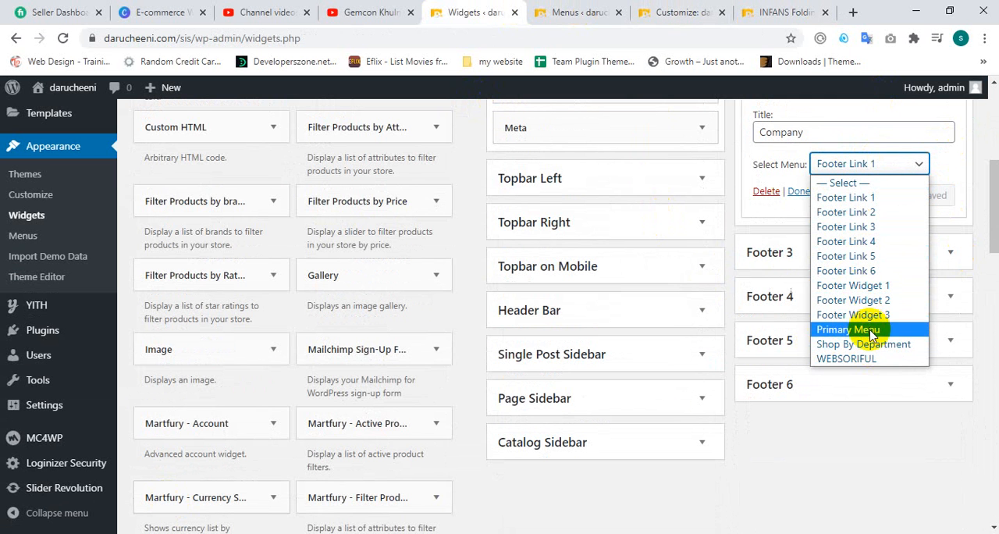
click(576, 12)
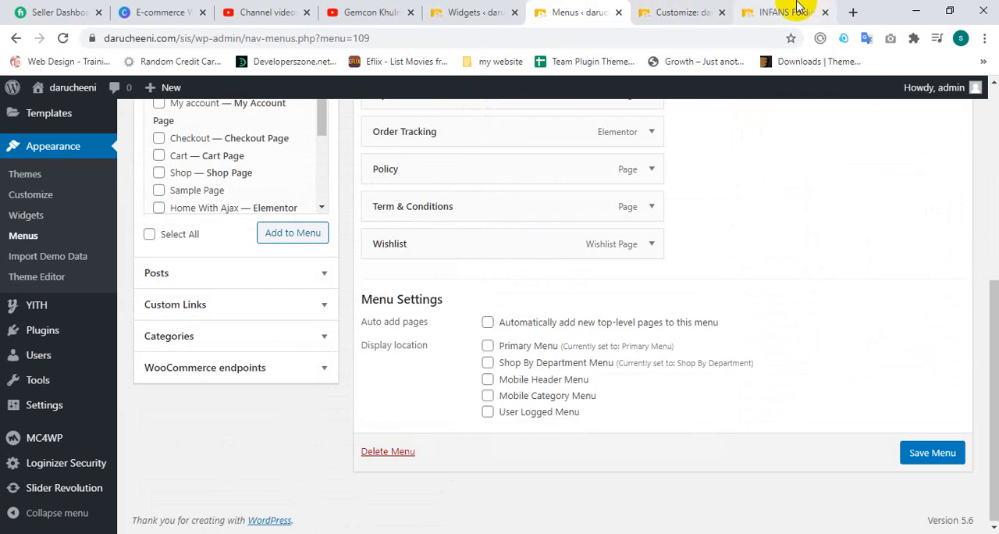
click(784, 12)
click(63, 38)
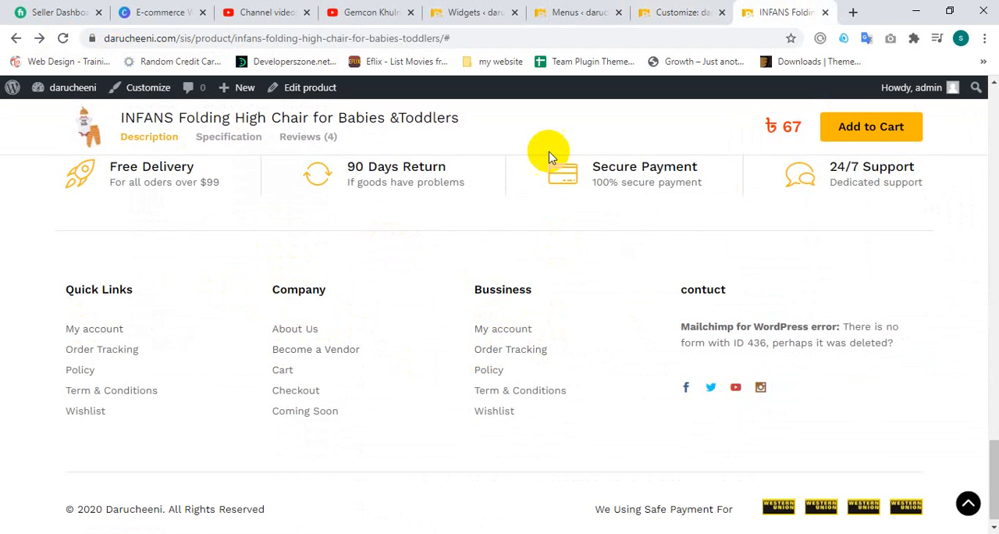
Step: Expand the Bussiness navigation widget in Footer 3 on the Widgets page and look through its menu choices, keeping WEBSORIFUL
click(598, 13)
click(476, 12)
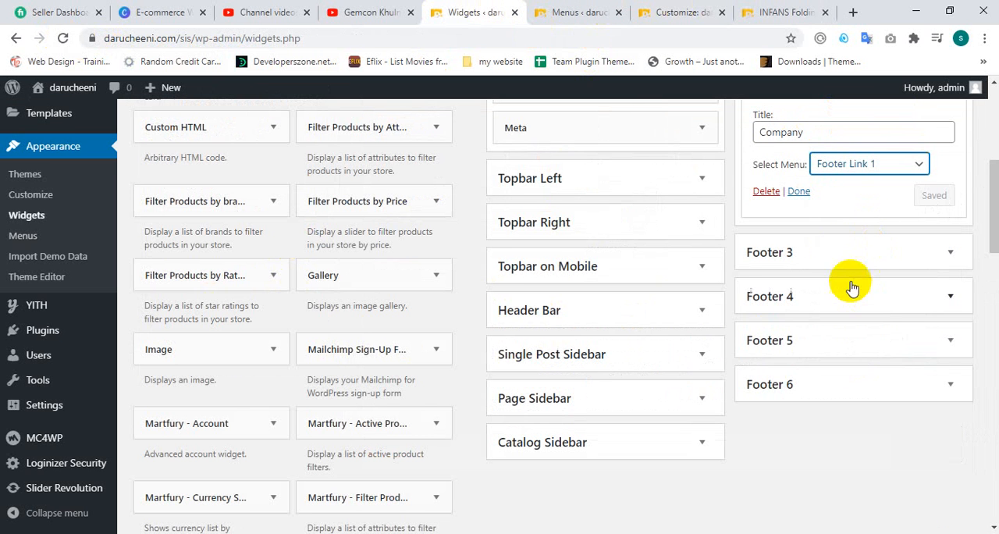
click(842, 259)
click(871, 291)
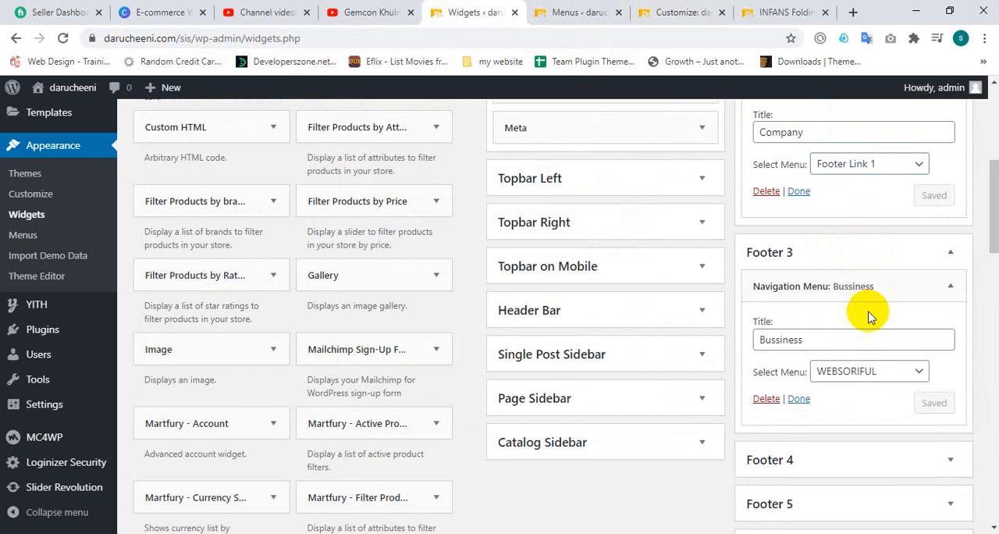
click(864, 373)
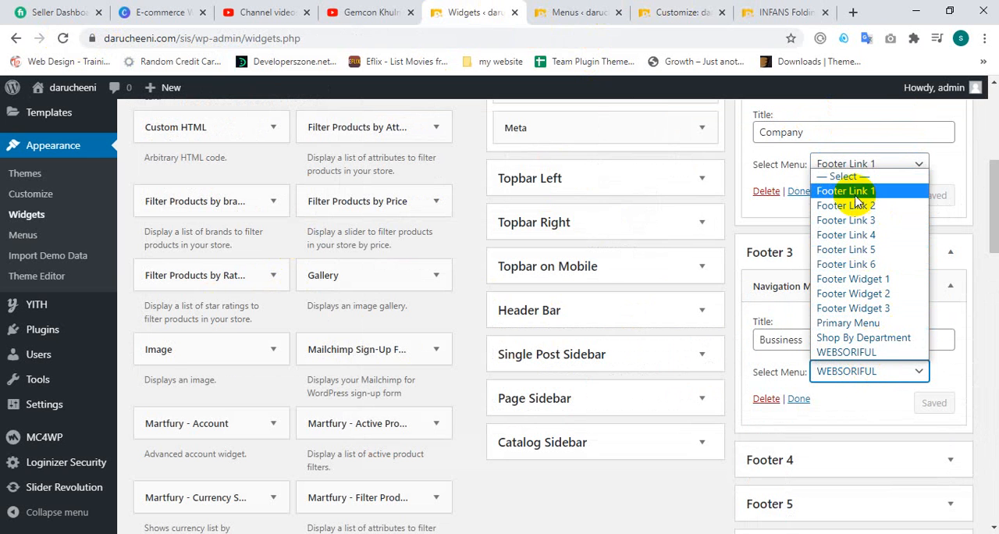
click(880, 373)
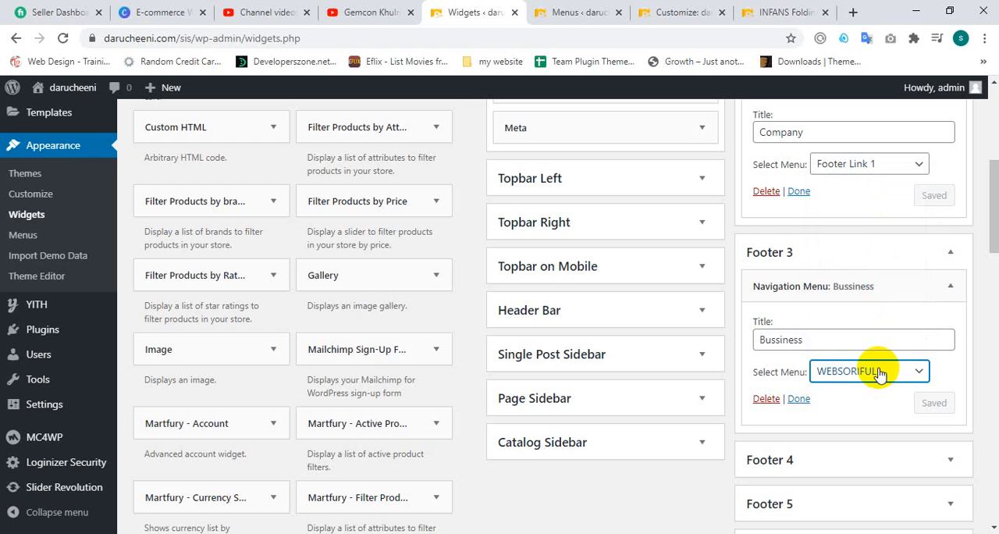
Step: Collapse the Company widget in Footer 2 and the Footer 3 area
scroll(911, 195, up, 1)
click(923, 154)
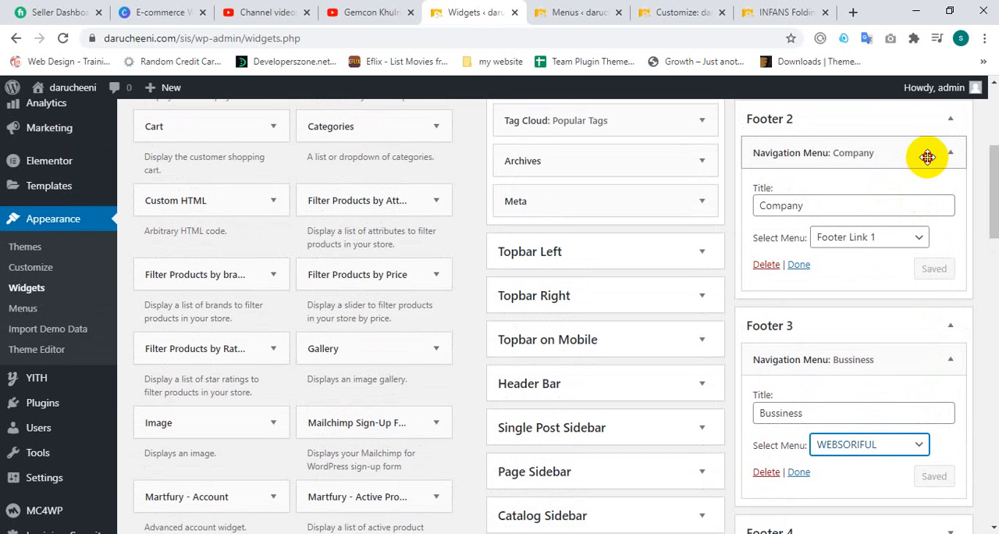
scroll(929, 175, up, 2)
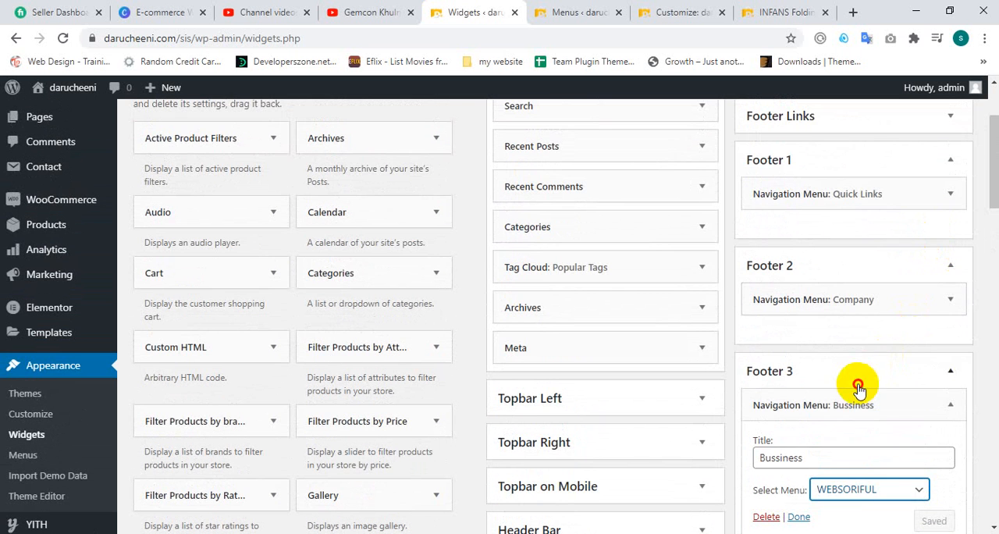
click(859, 374)
scroll(862, 219, down, 2)
Step: Examine the contuct column and its Mailchimp text in the product page footer
click(661, 10)
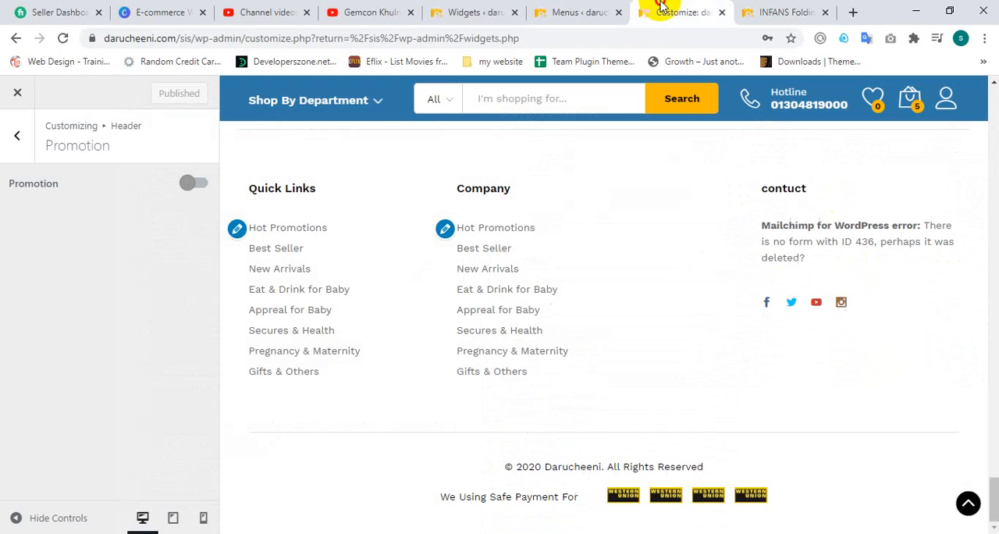
click(780, 11)
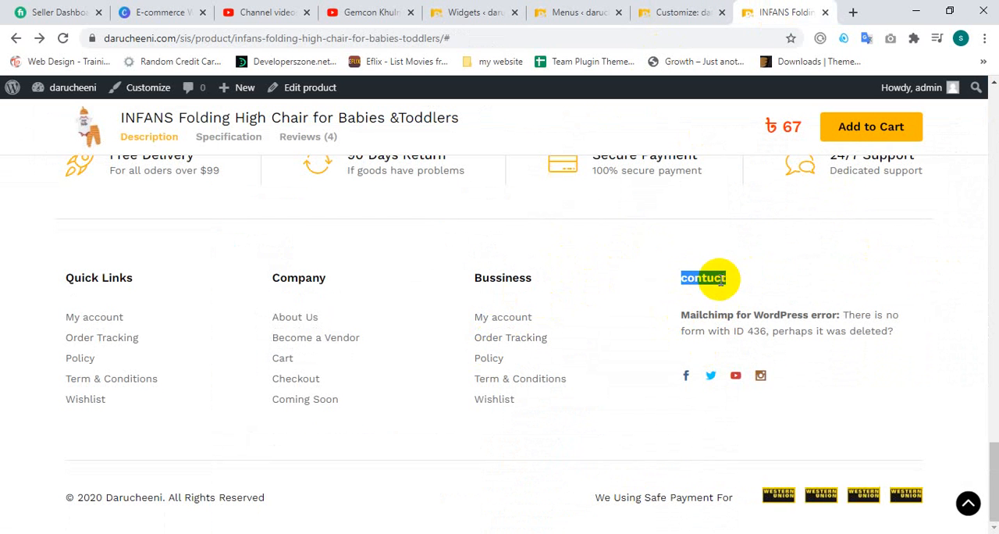
drag(901, 328, 756, 329)
click(752, 325)
Step: Expand the contuct text widget in Footer 4 on the Widgets page and delete it
click(681, 11)
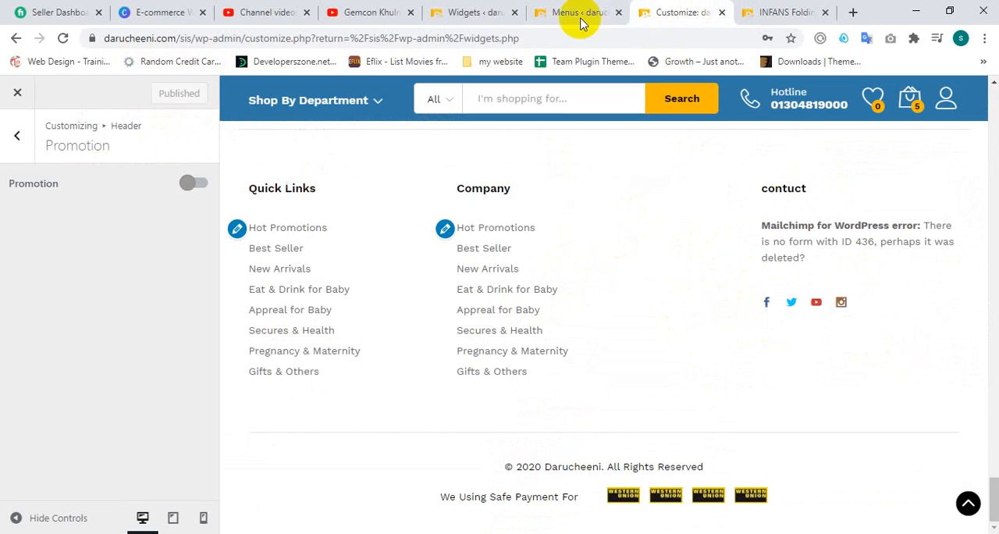
click(581, 21)
click(459, 13)
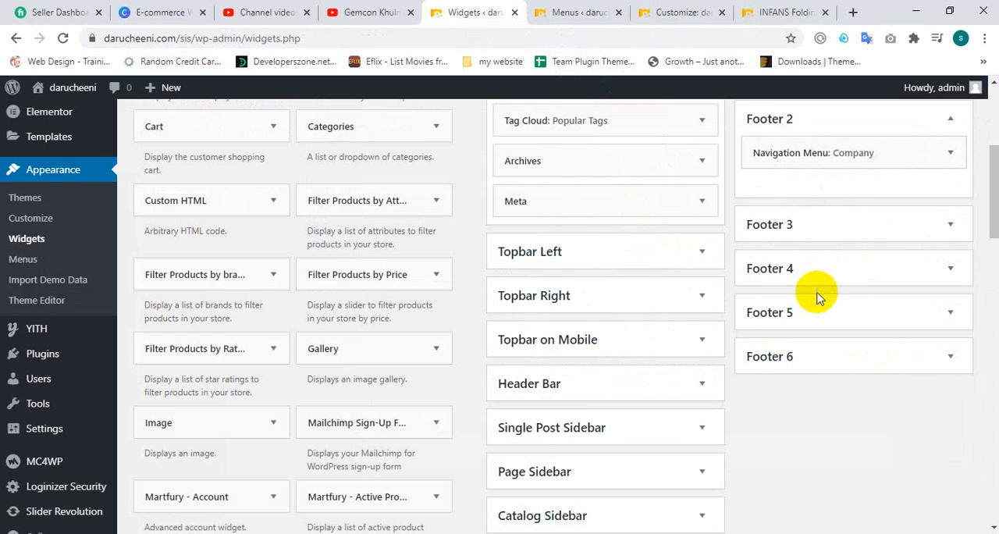
click(821, 228)
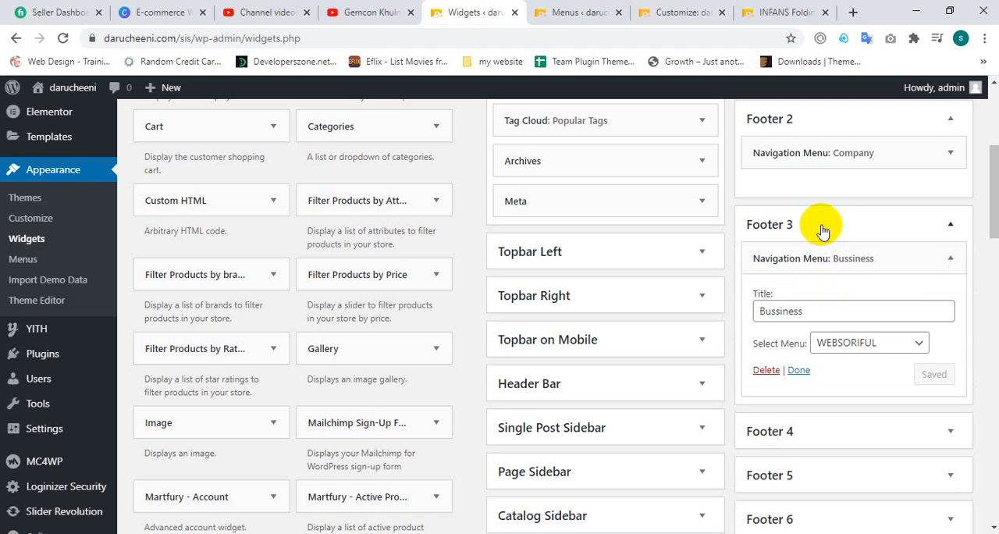
click(823, 231)
click(821, 266)
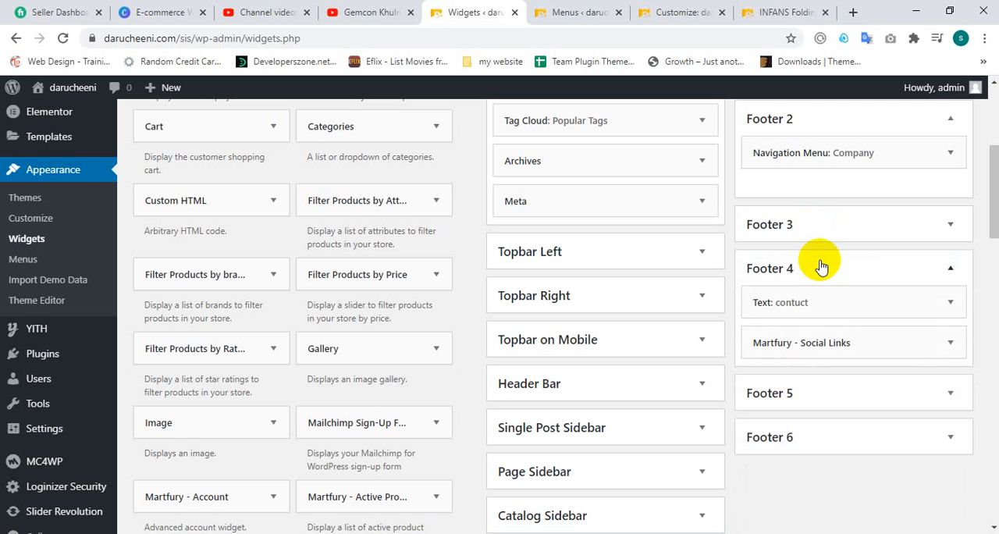
click(951, 303)
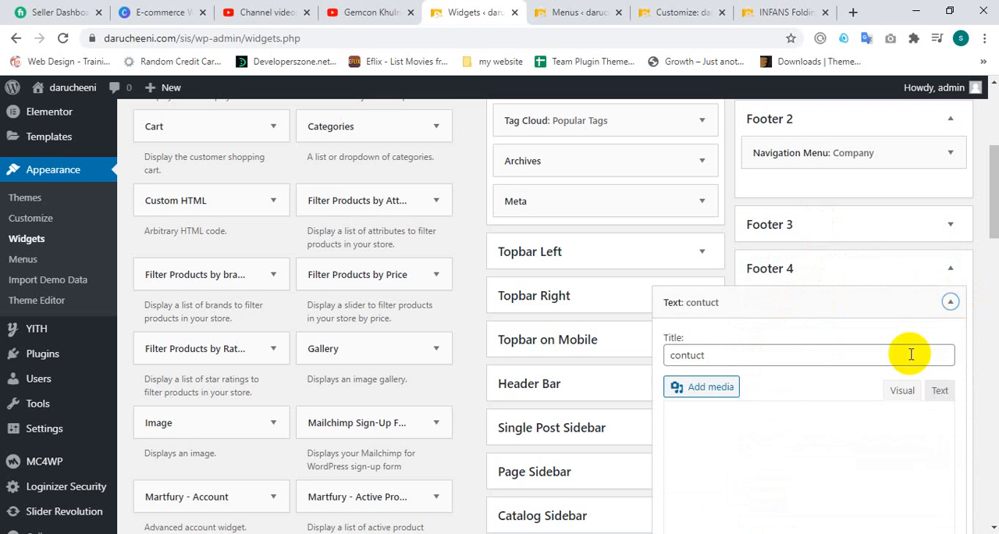
scroll(817, 351, down, 2)
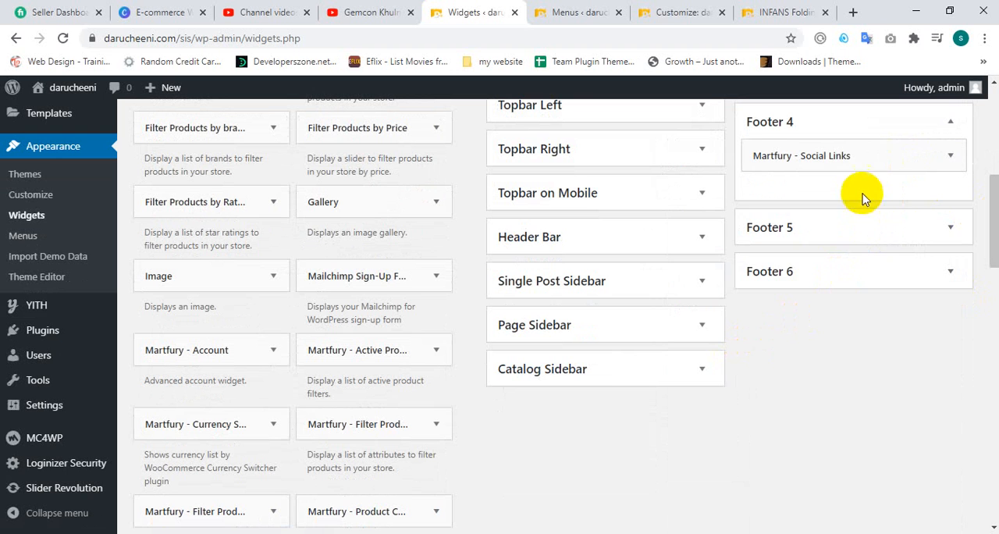
Step: Look into the Martfury - Social Links widget in Footer 4 and the contents of Footer 5 and Footer 6
click(847, 160)
click(851, 160)
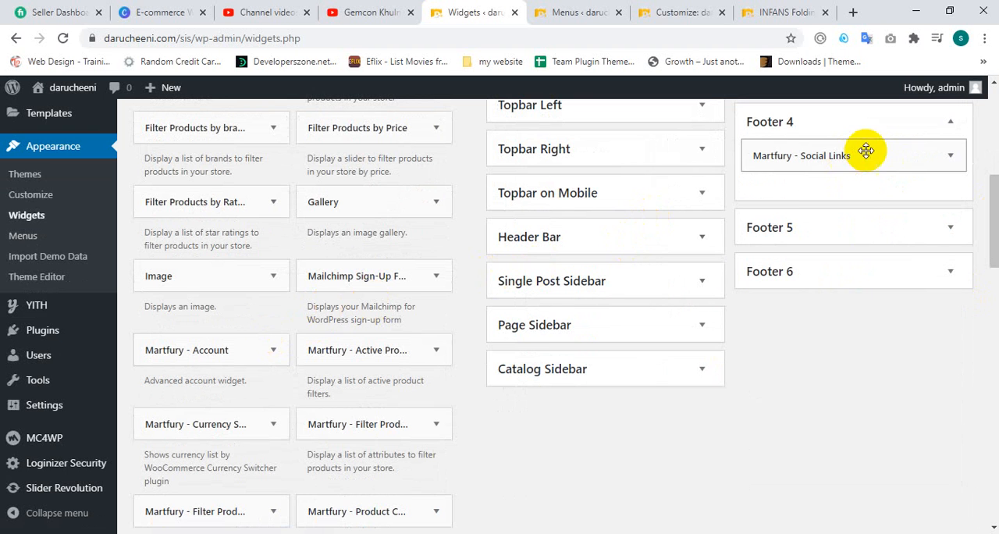
click(849, 225)
click(843, 227)
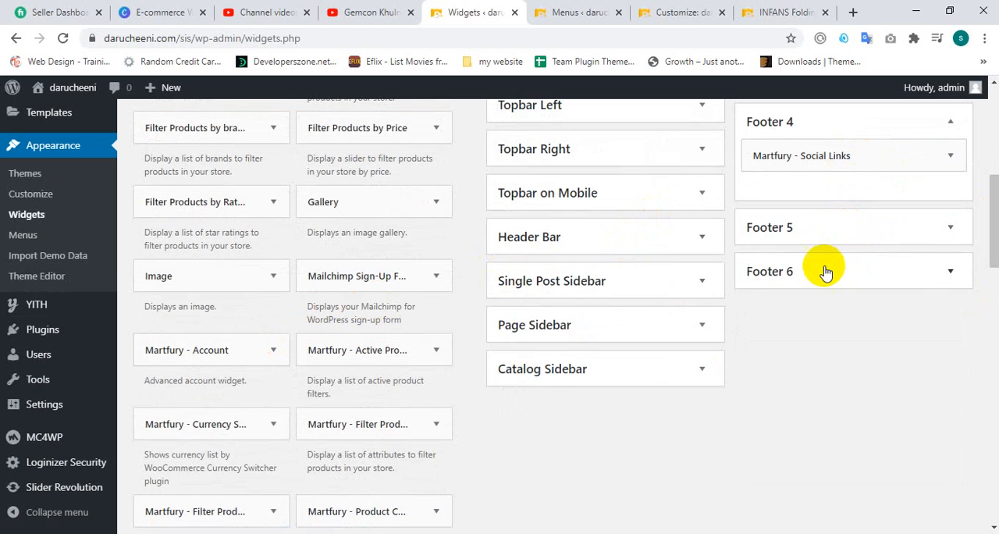
click(825, 271)
click(824, 272)
scroll(837, 245, up, 2)
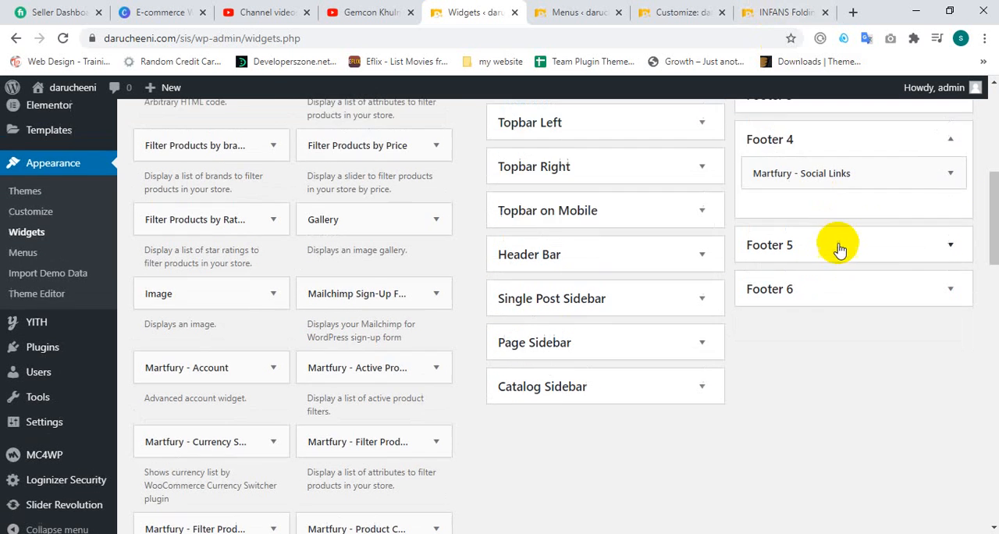
Step: Compare the product page's footer columns with the Menus and Widgets pages
click(789, 9)
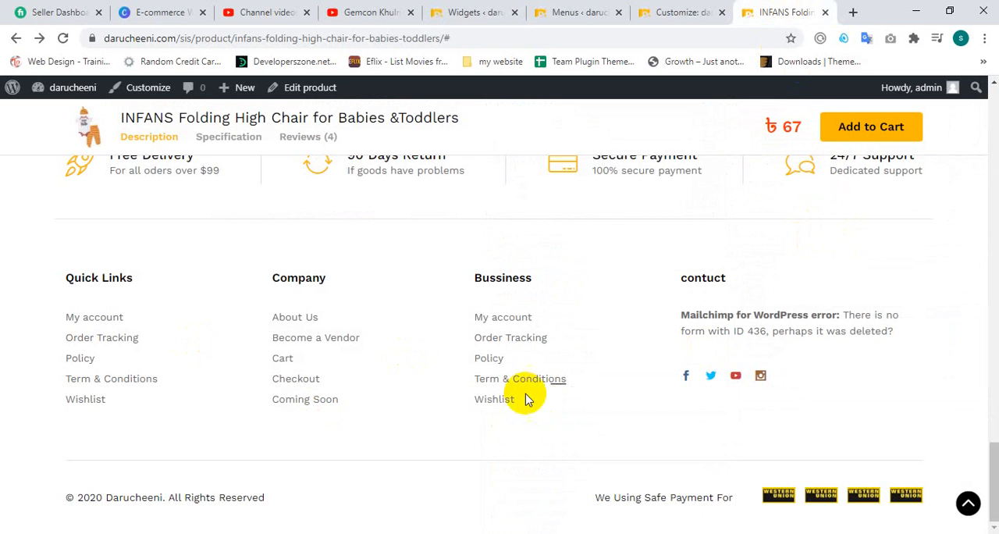
click(578, 11)
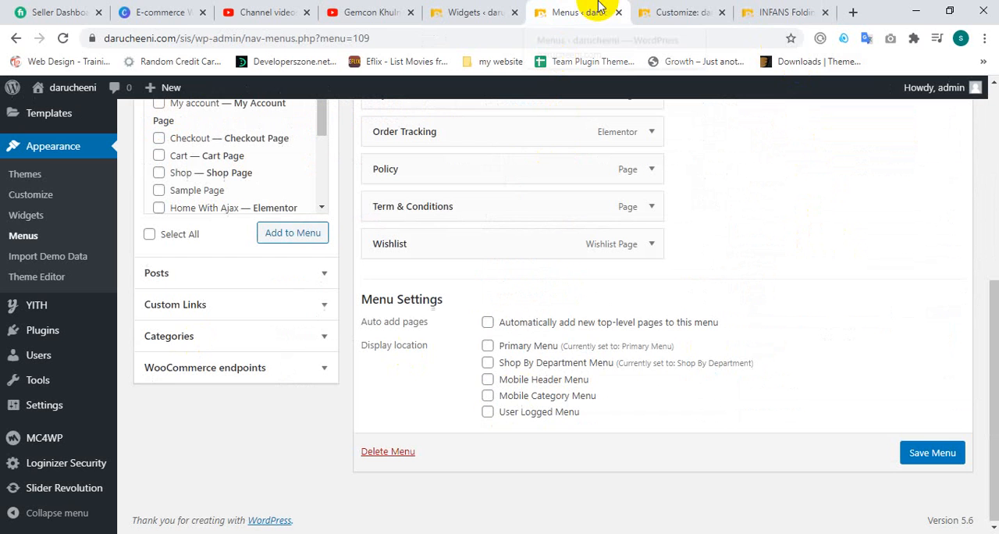
click(679, 9)
click(767, 9)
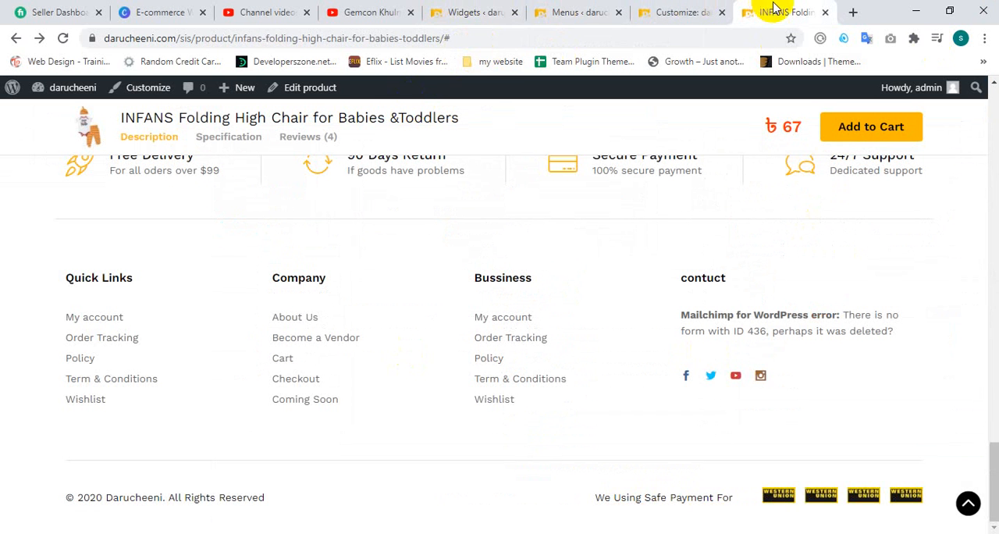
click(466, 12)
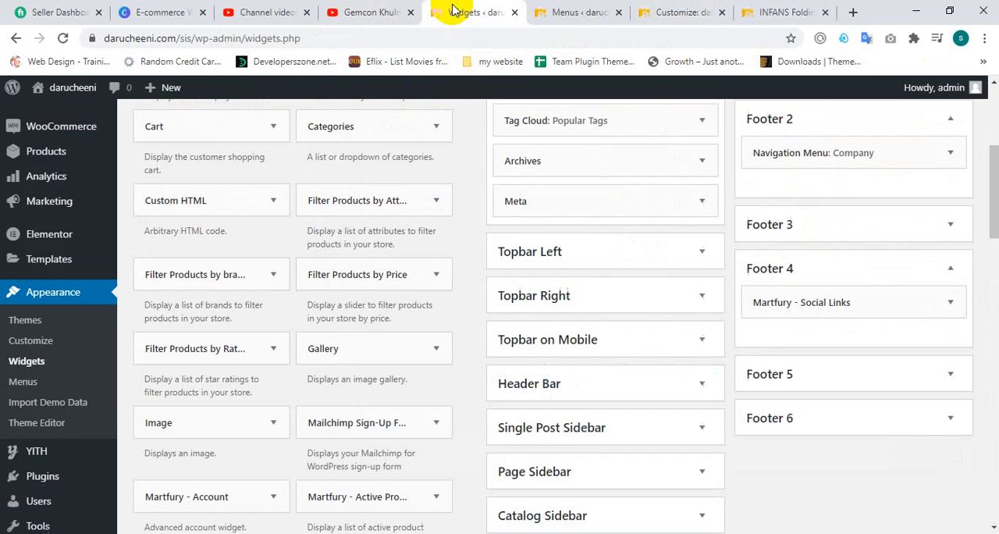
Step: Open the Footer settings in the Customizer, view the Footer Links section and return to the Footer section list
click(659, 11)
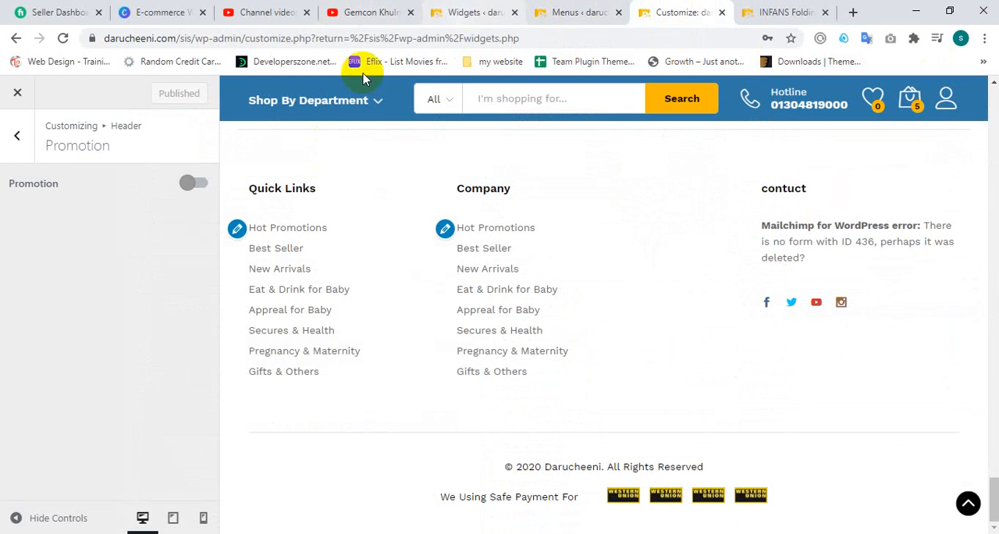
click(19, 134)
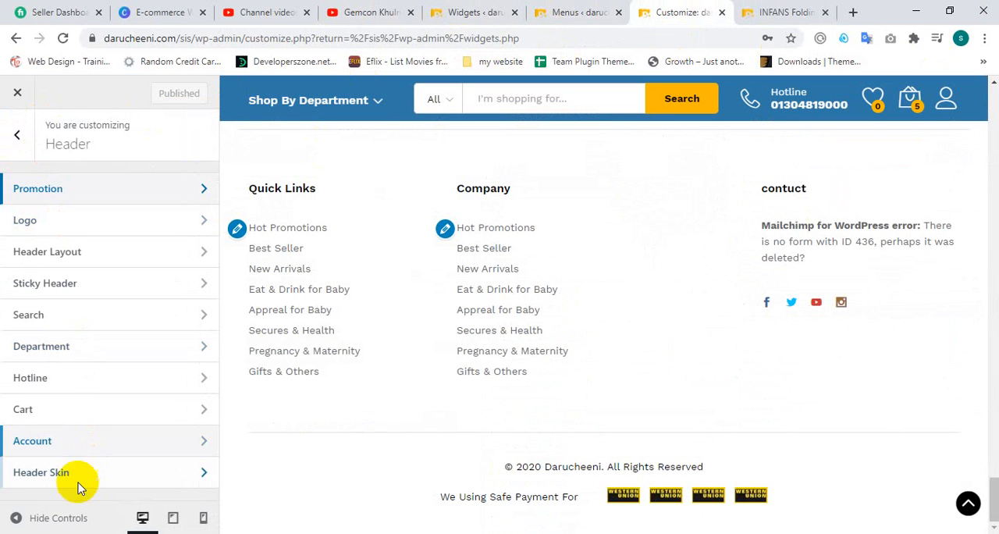
click(20, 153)
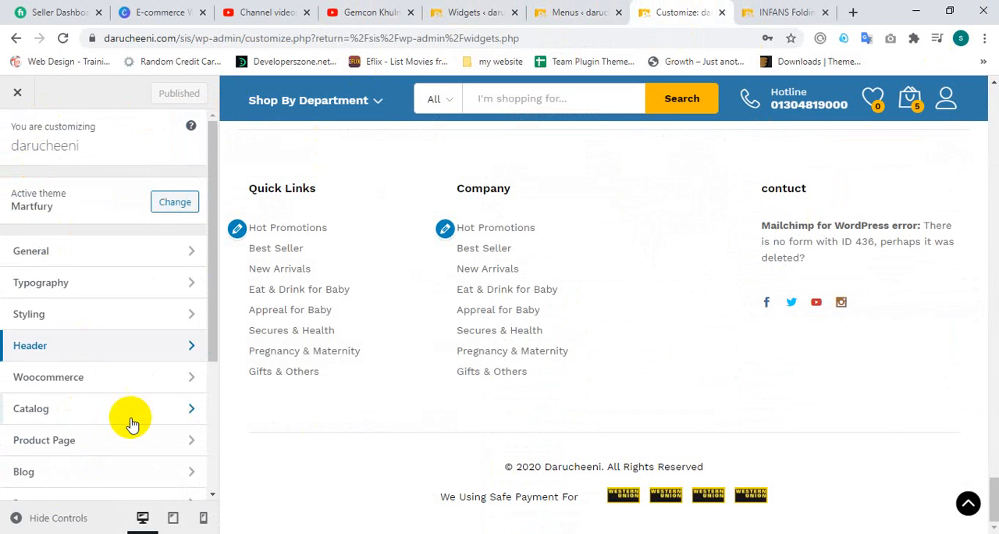
scroll(117, 426, down, 5)
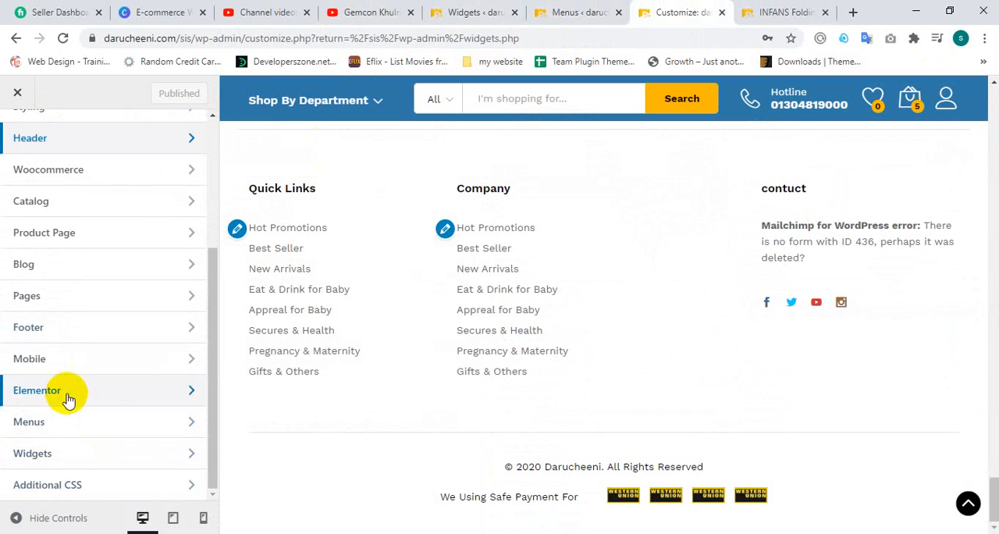
click(60, 328)
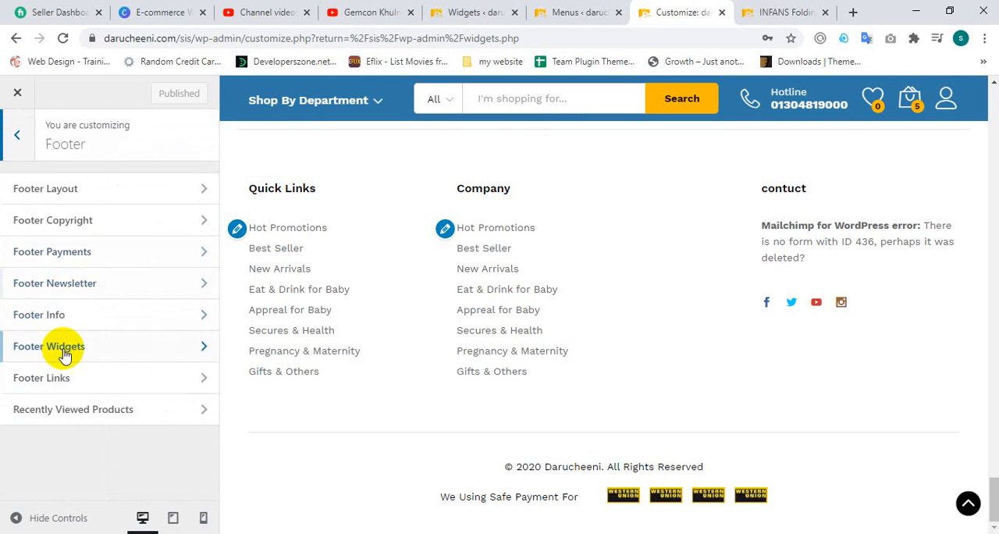
click(63, 378)
click(14, 140)
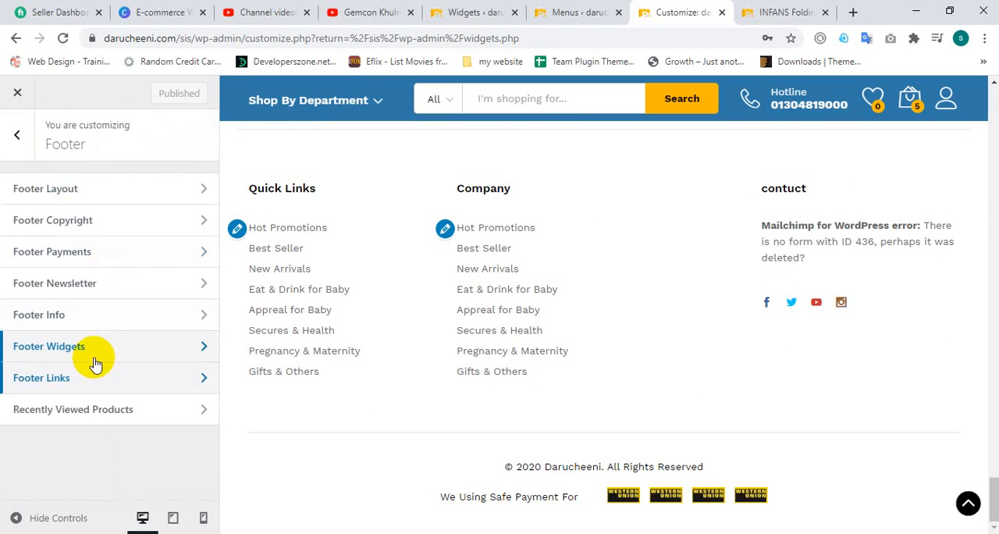
Step: Set the Footer Widgets section to 6 Columns, publish the change, then leave and reopen the section
click(93, 351)
click(47, 263)
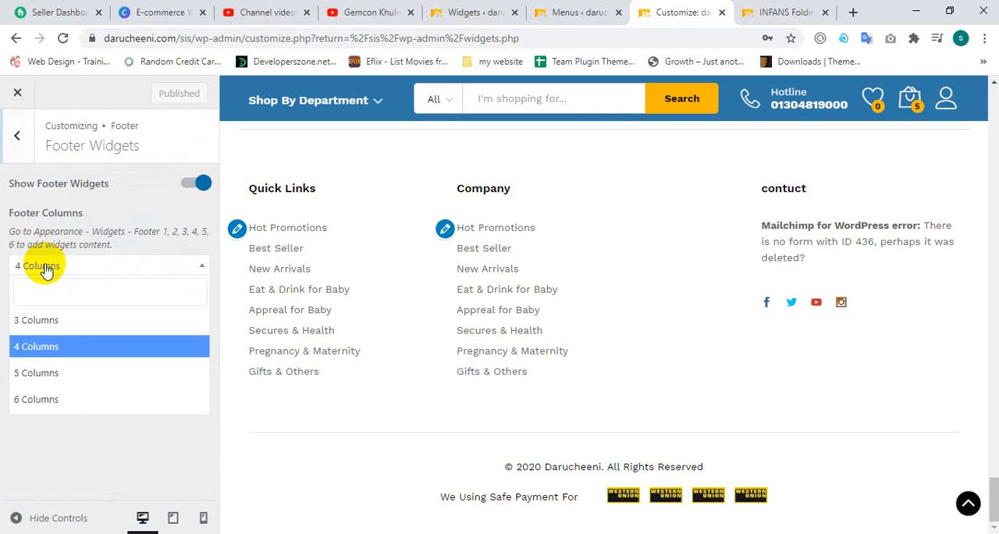
click(68, 400)
click(159, 93)
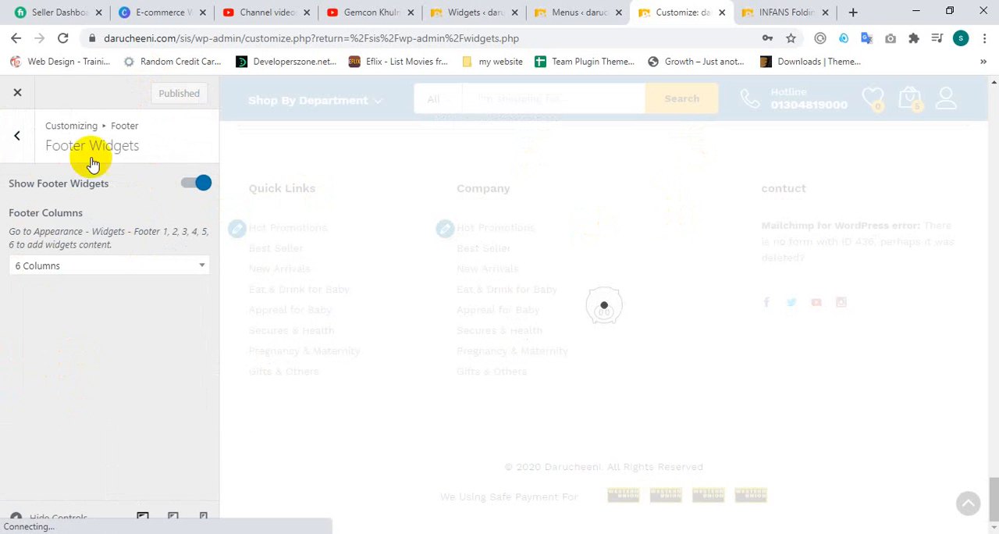
click(26, 160)
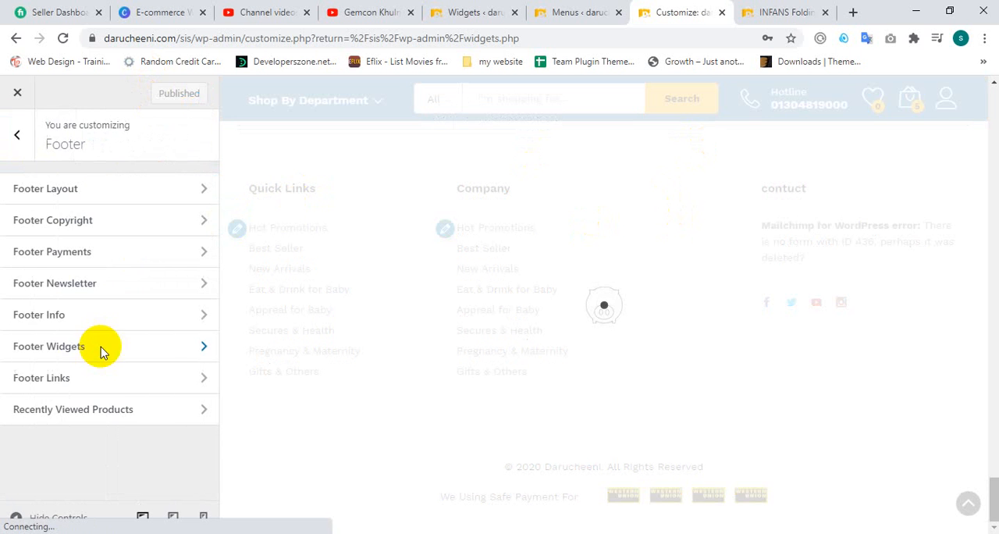
click(100, 342)
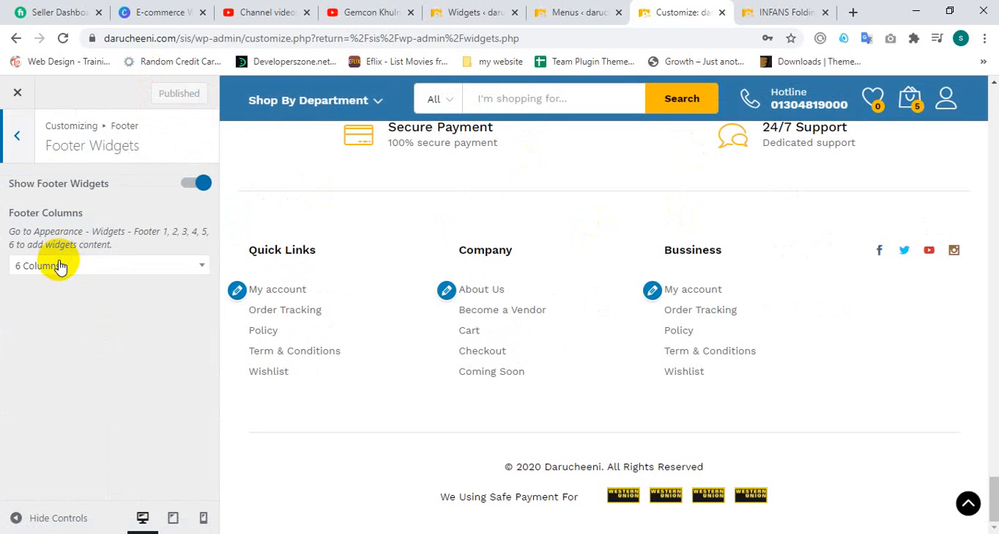
Step: Reload the product page to check its footer columns, then return to the Customizer
click(773, 12)
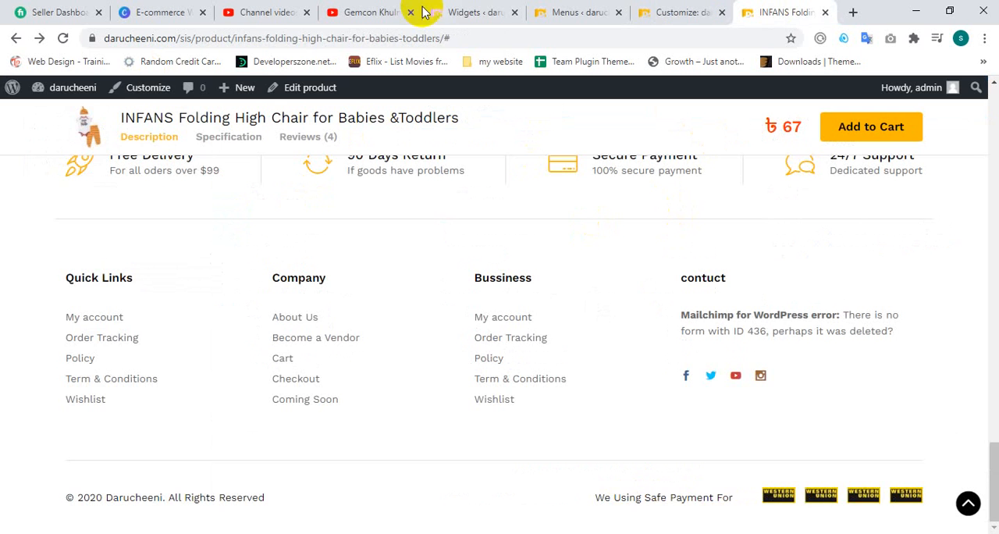
click(69, 41)
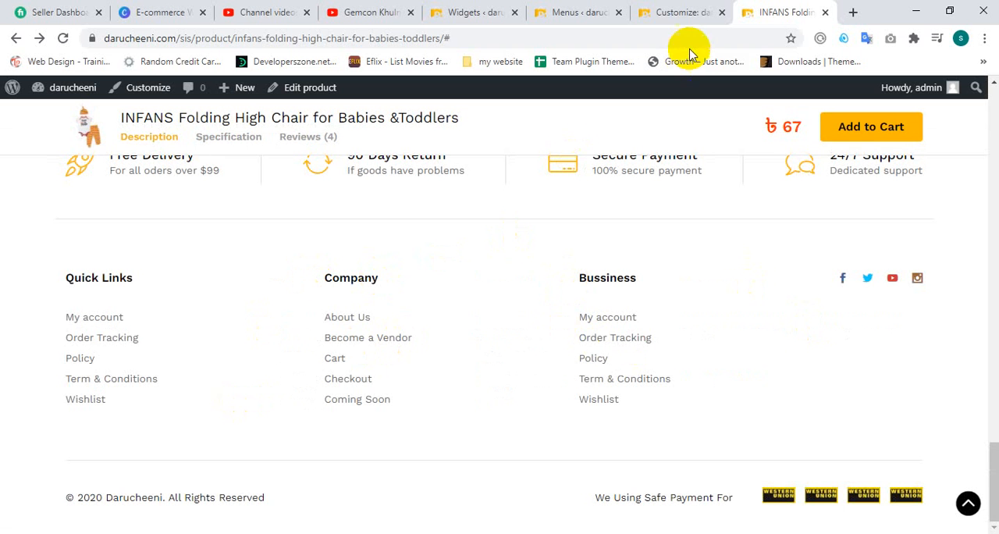
click(652, 8)
Step: Expand Footer 5 on the Widgets page and look through the available widgets for one to place there
click(494, 10)
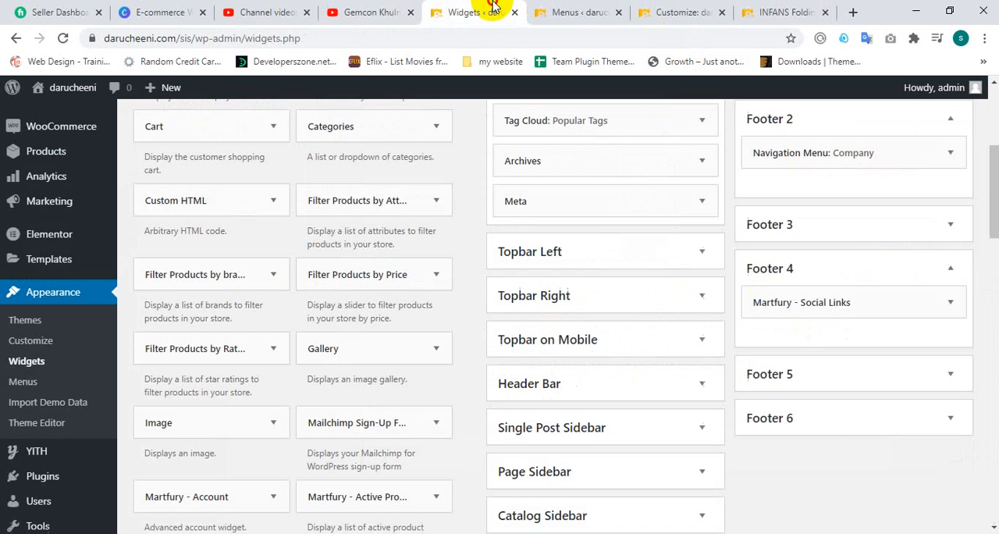
click(870, 372)
scroll(870, 370, down, 2)
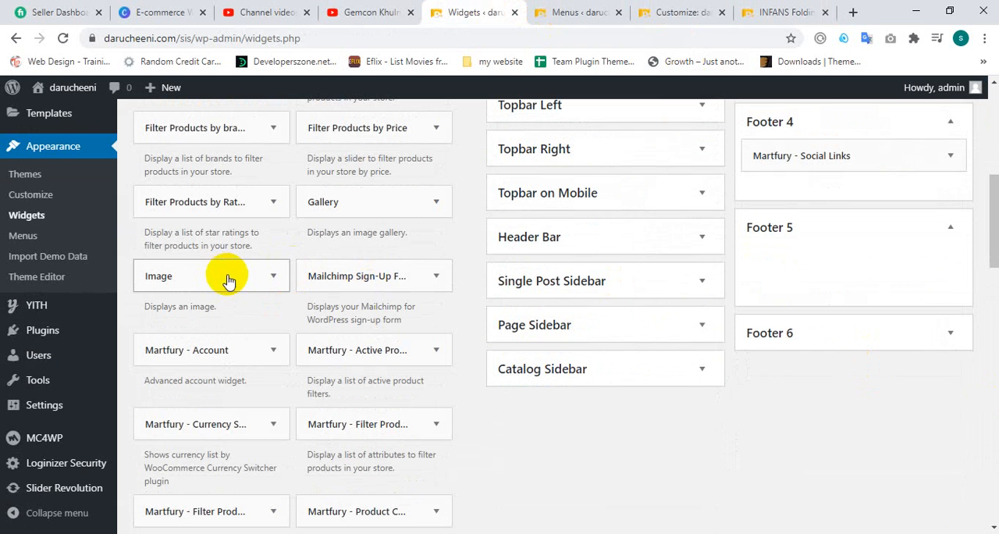
click(273, 203)
click(271, 203)
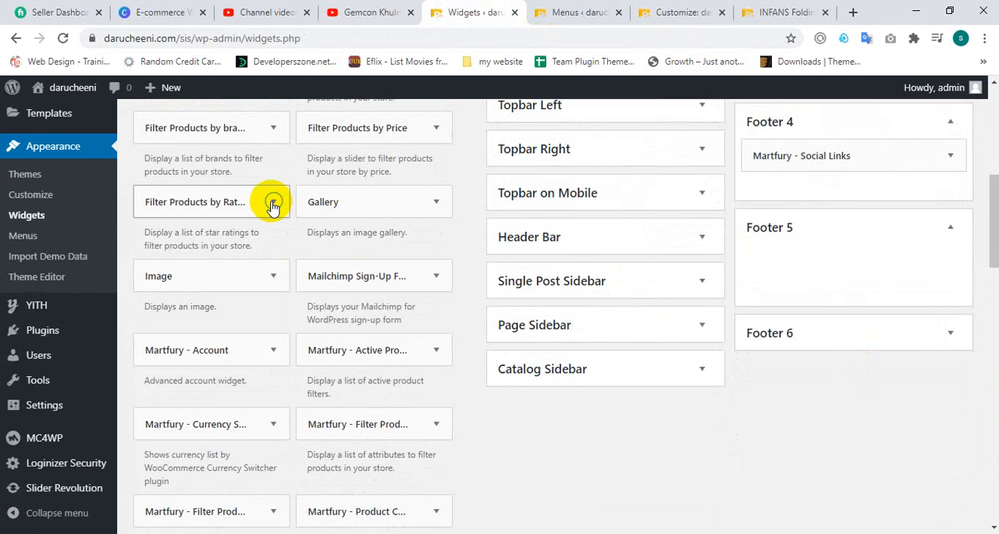
scroll(520, 248, down, 2)
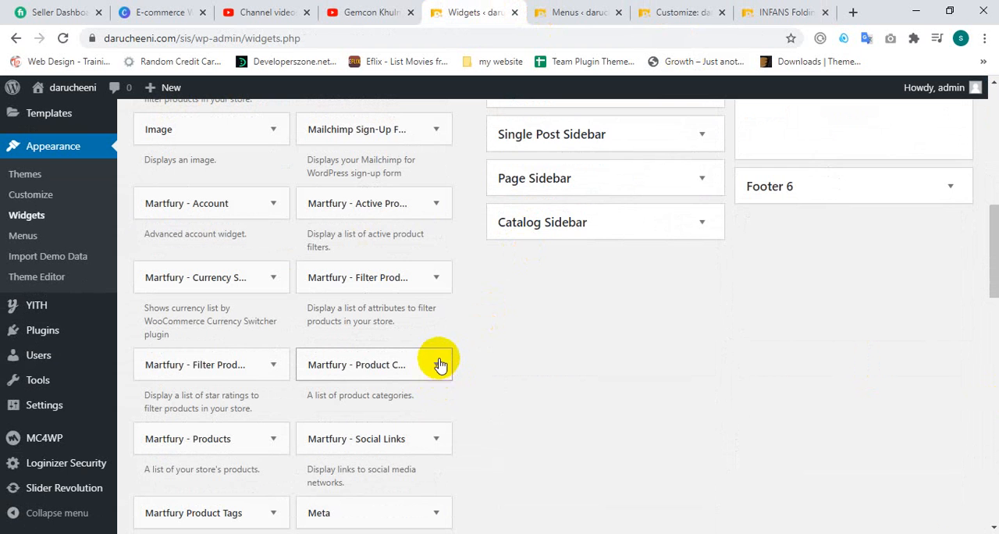
scroll(441, 360, down, 2)
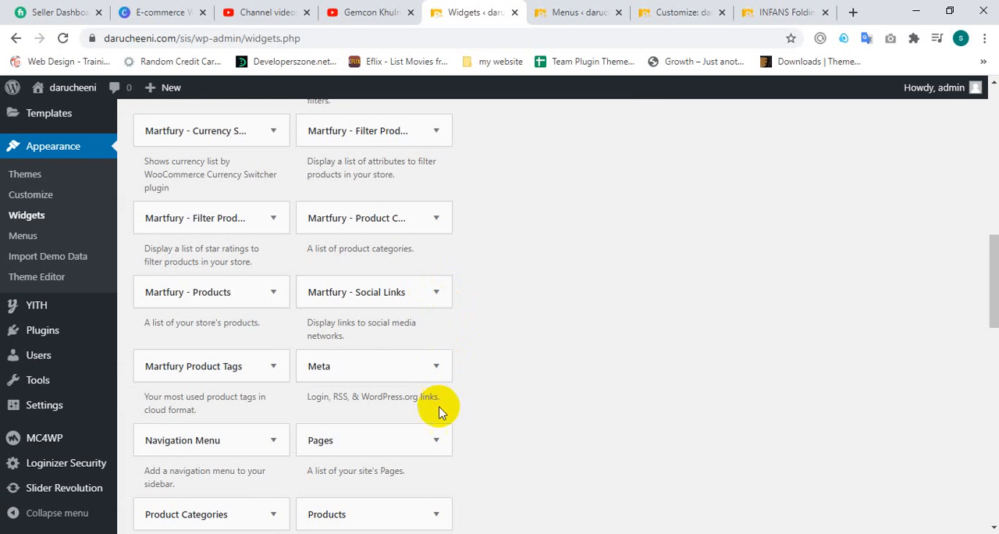
Step: Add a Pages widget to the Footer 5 area
click(434, 439)
scroll(511, 381, down, 4)
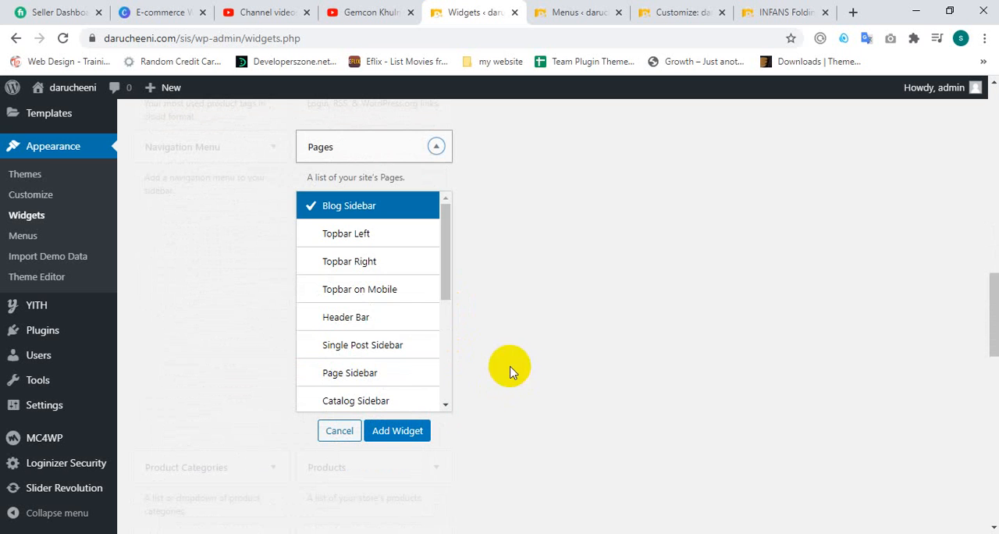
scroll(394, 312, down, 1)
scroll(392, 313, down, 3)
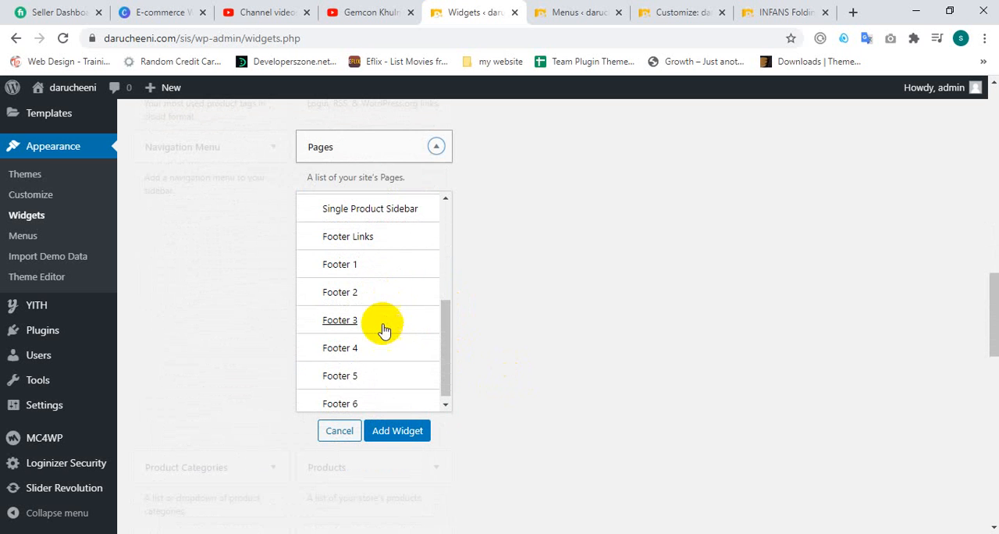
click(352, 376)
click(390, 431)
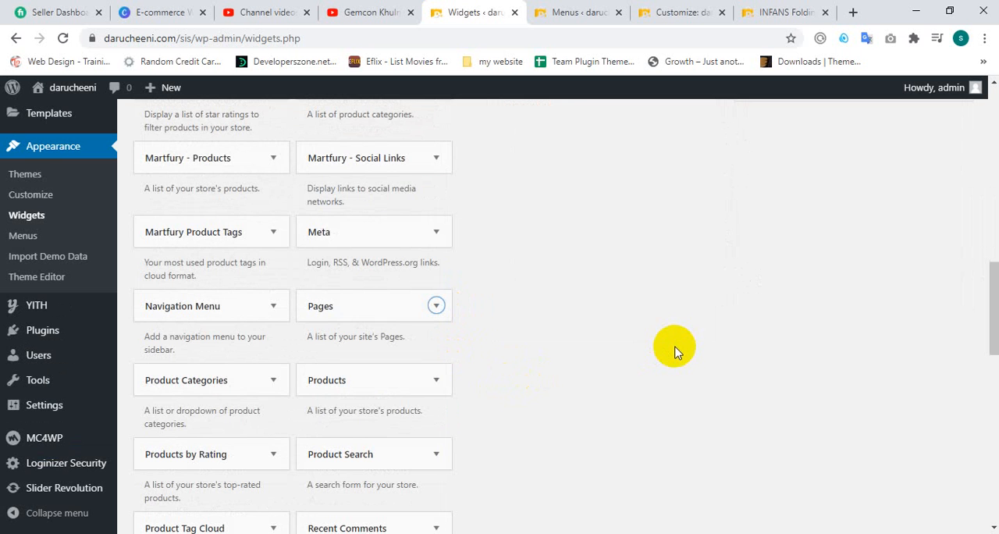
Step: Add a Pages widget to the Footer 6 area
click(439, 298)
scroll(415, 350, down, 3)
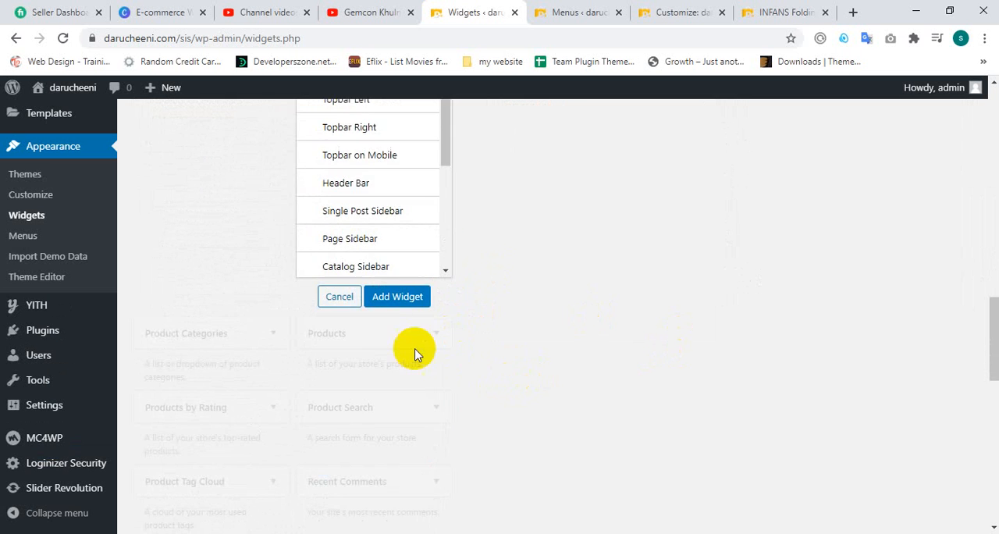
scroll(352, 264, down, 2)
scroll(363, 250, down, 3)
click(381, 267)
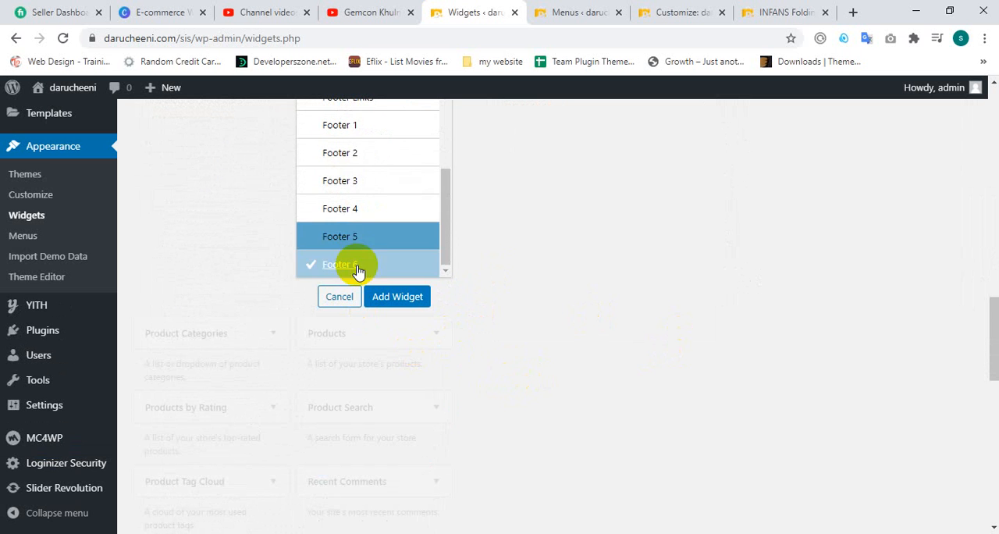
click(386, 301)
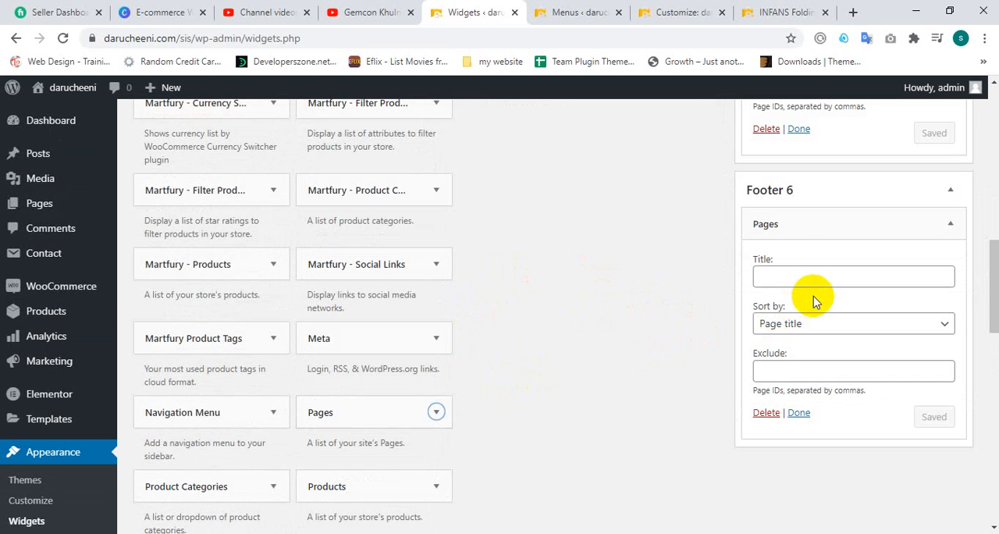
Step: Check the sort and exclude options of the Pages widget in Footer 5, then delete that widget
scroll(817, 297, up, 2)
click(803, 226)
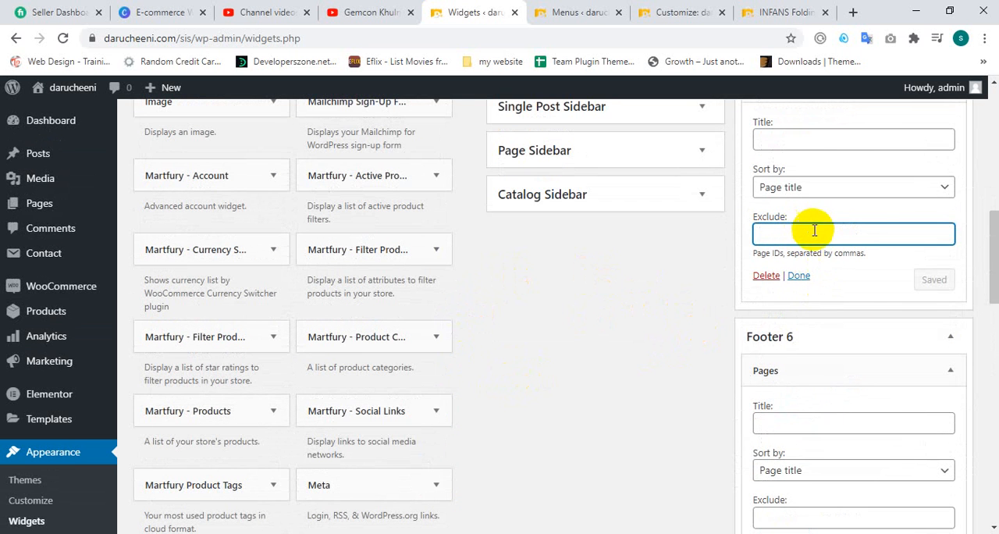
click(811, 190)
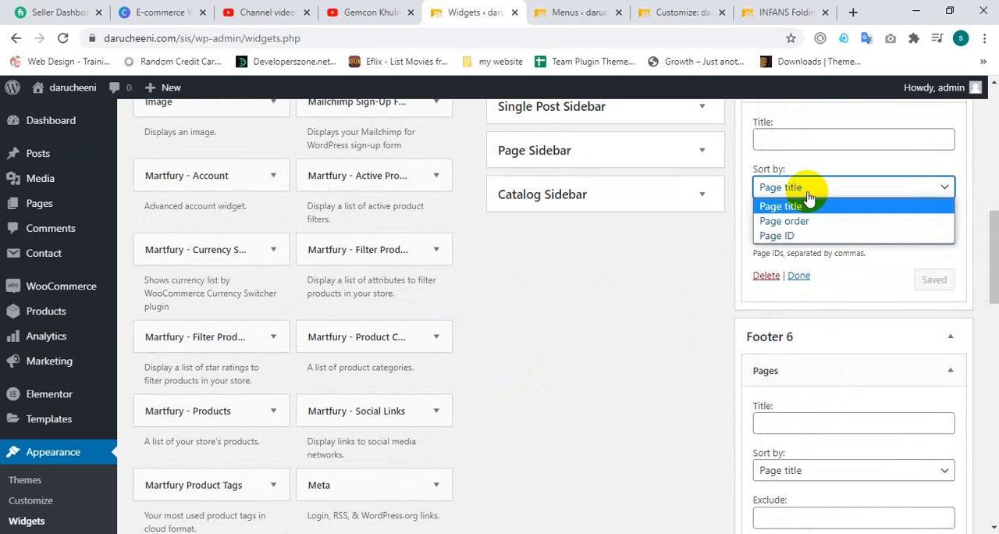
click(809, 201)
click(818, 226)
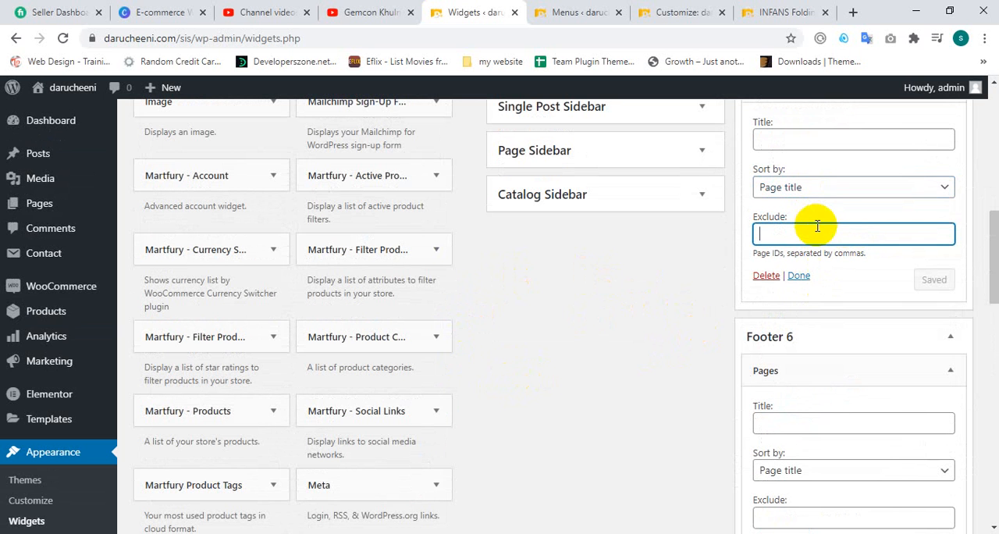
click(765, 276)
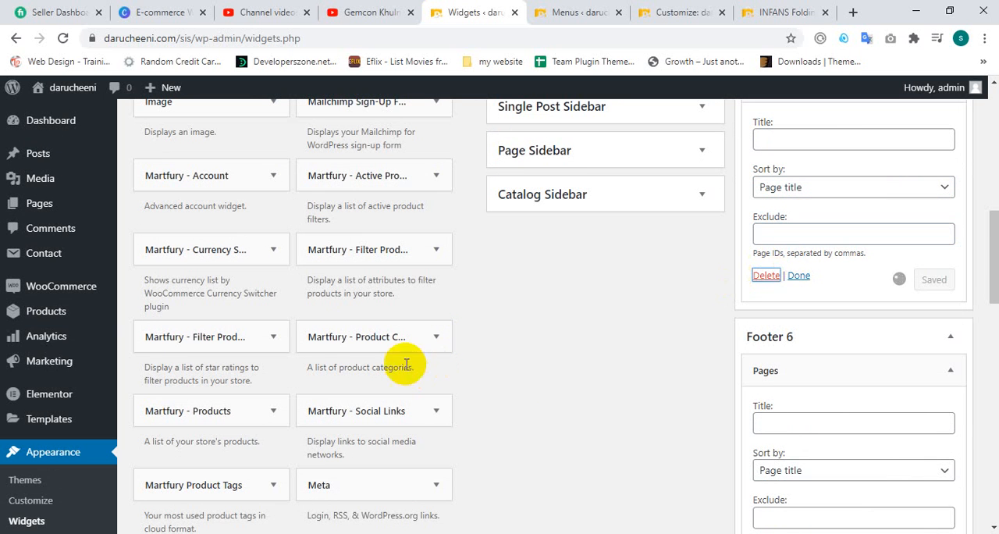
Step: Look through the available widgets and the contents of the footer areas for a suitable widget
scroll(398, 332, down, 2)
scroll(343, 320, down, 2)
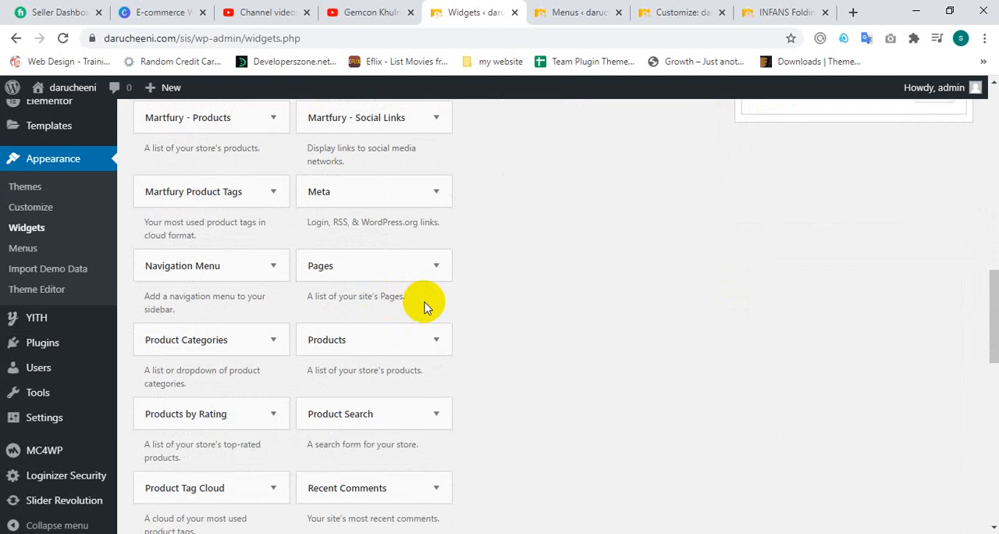
scroll(426, 301, down, 1)
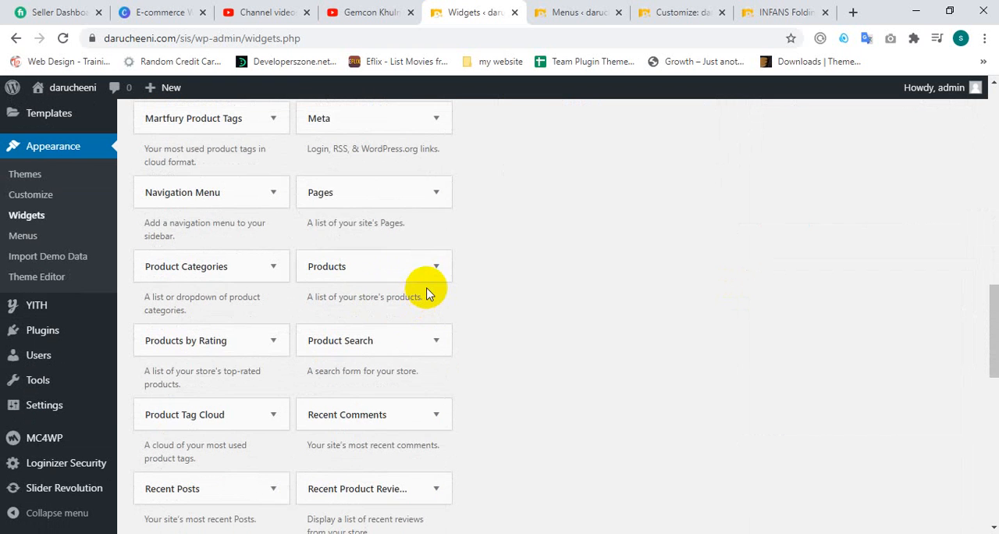
scroll(427, 289, down, 3)
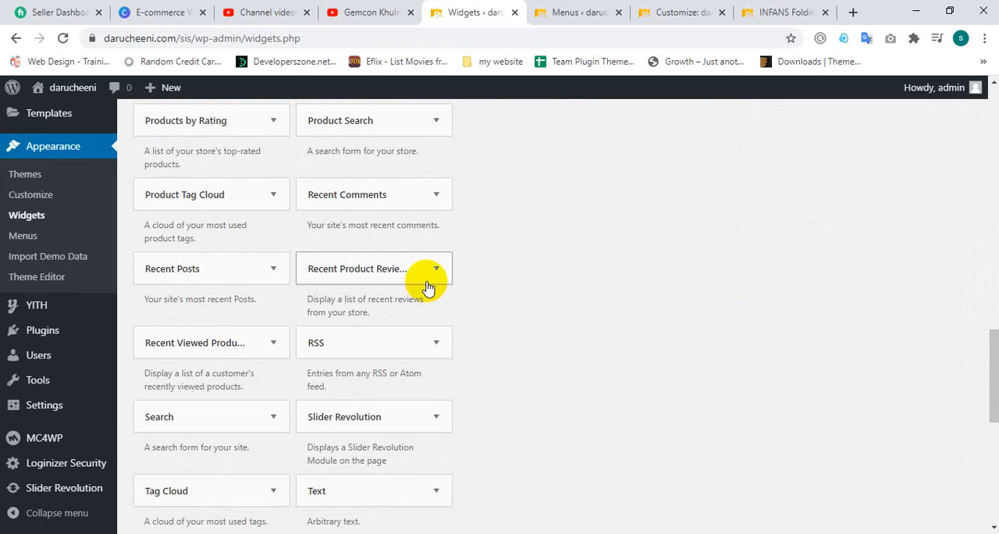
scroll(750, 217, up, 10)
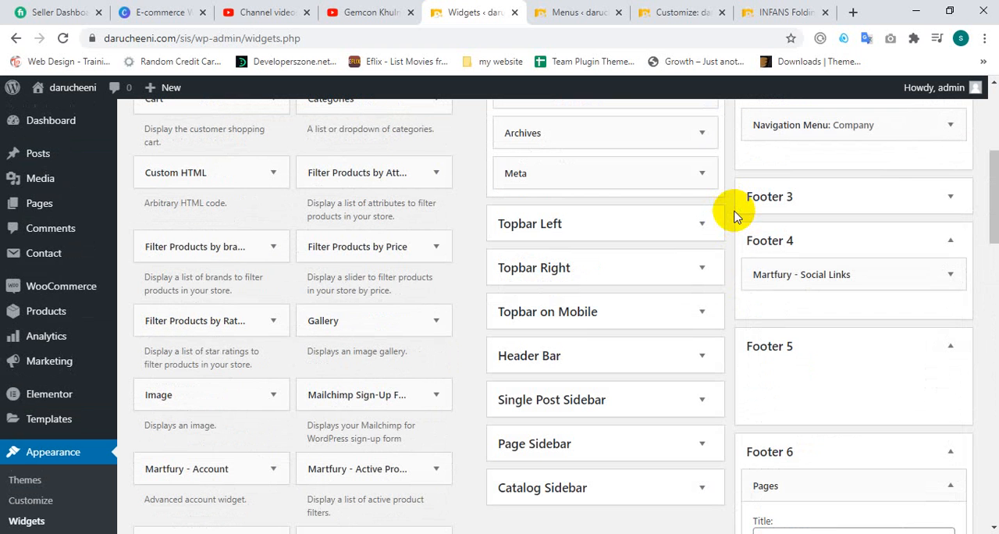
scroll(602, 229, up, 2)
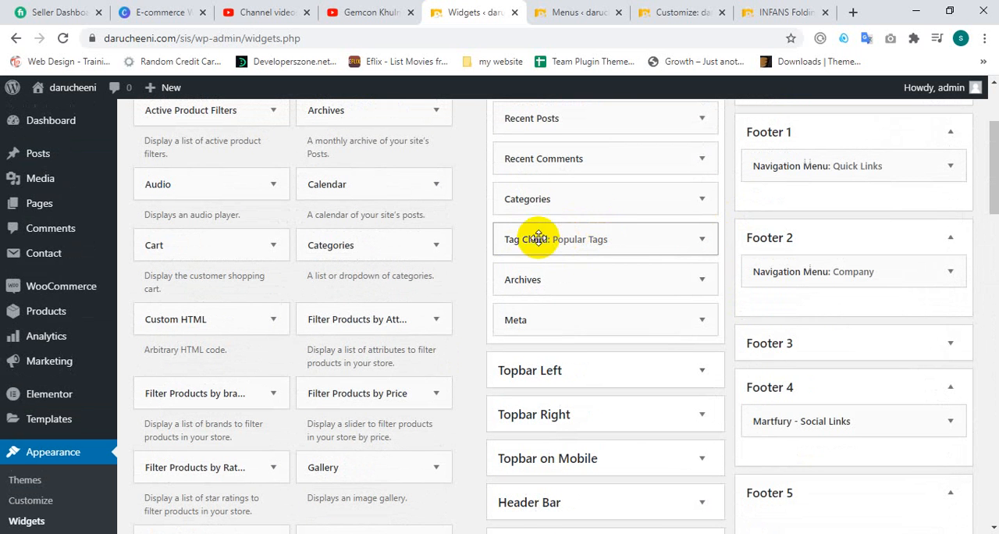
scroll(355, 247, up, 2)
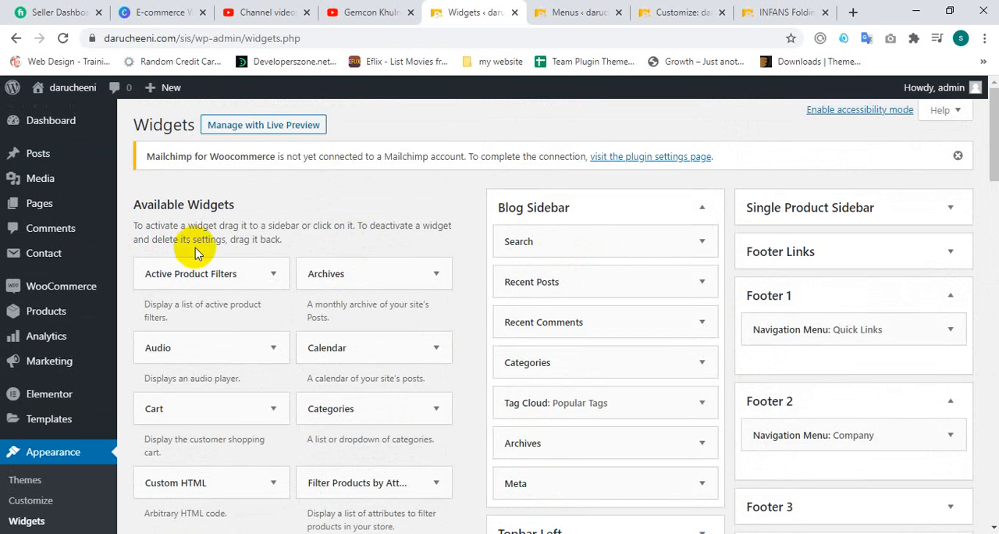
scroll(346, 279, down, 2)
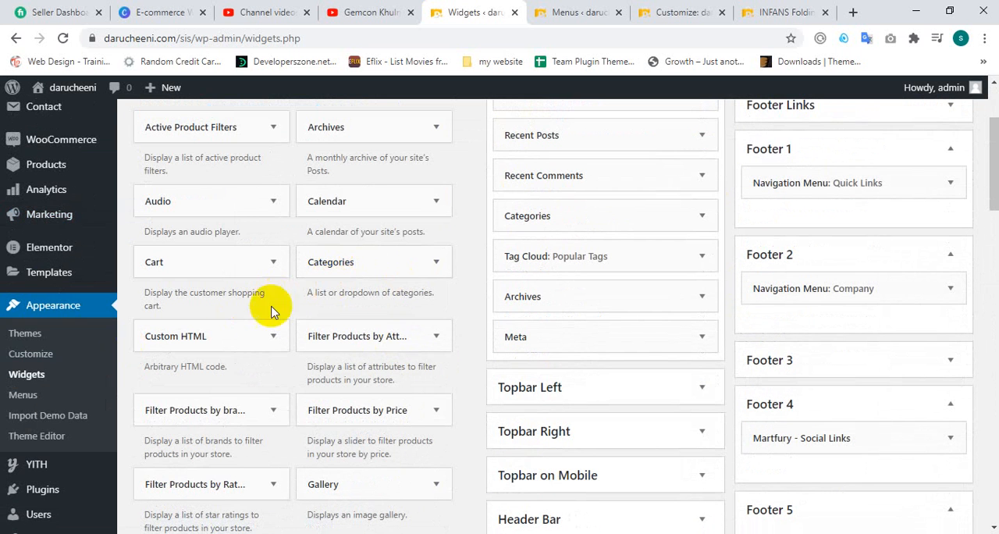
scroll(379, 368, down, 3)
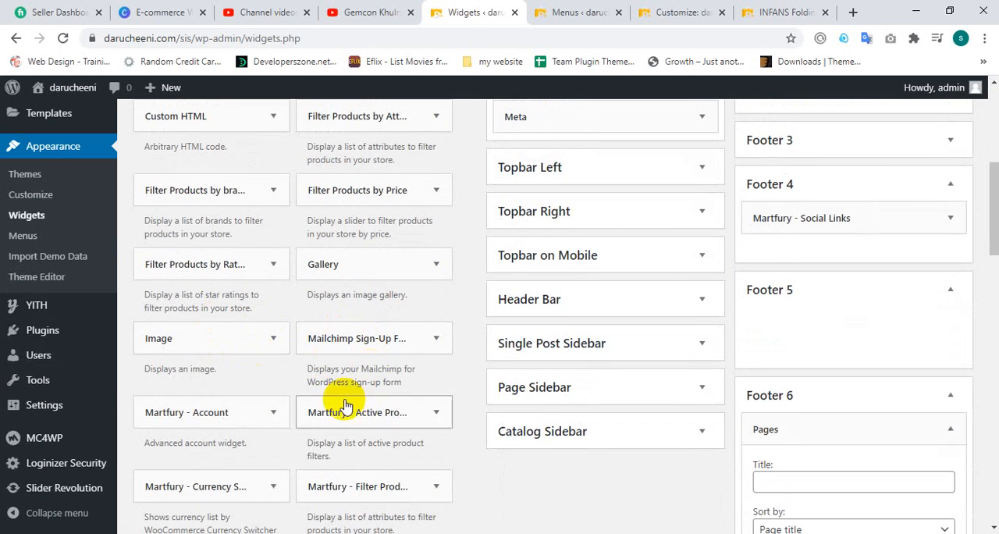
scroll(335, 413, down, 2)
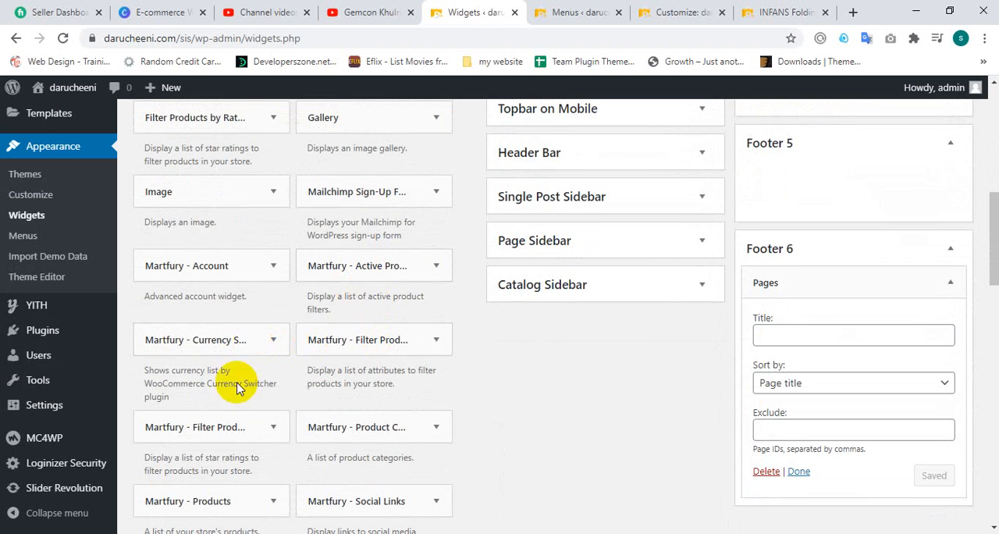
scroll(425, 405, down, 1)
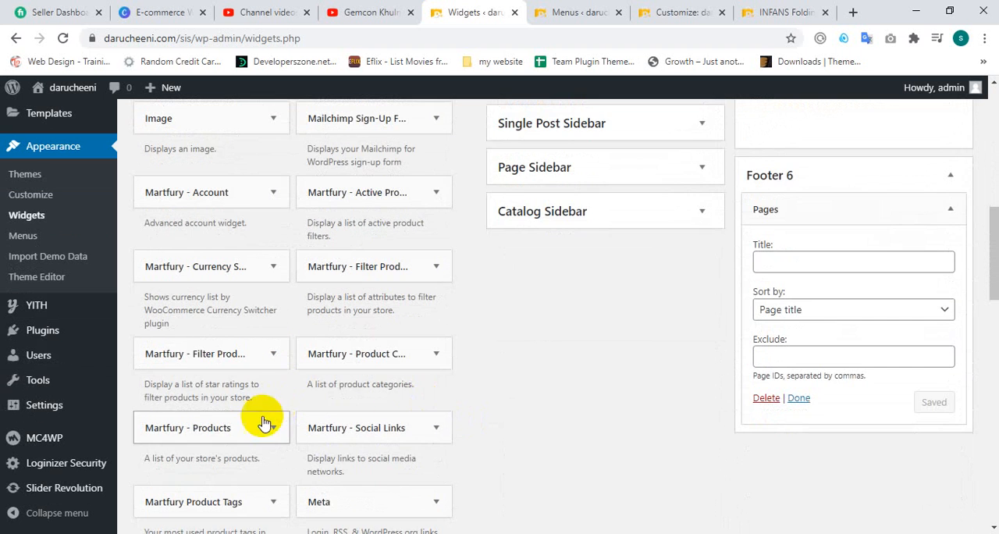
Step: Add a Navigation Menu widget to the Footer 6 area
scroll(263, 414, down, 1)
scroll(227, 434, down, 1)
click(231, 431)
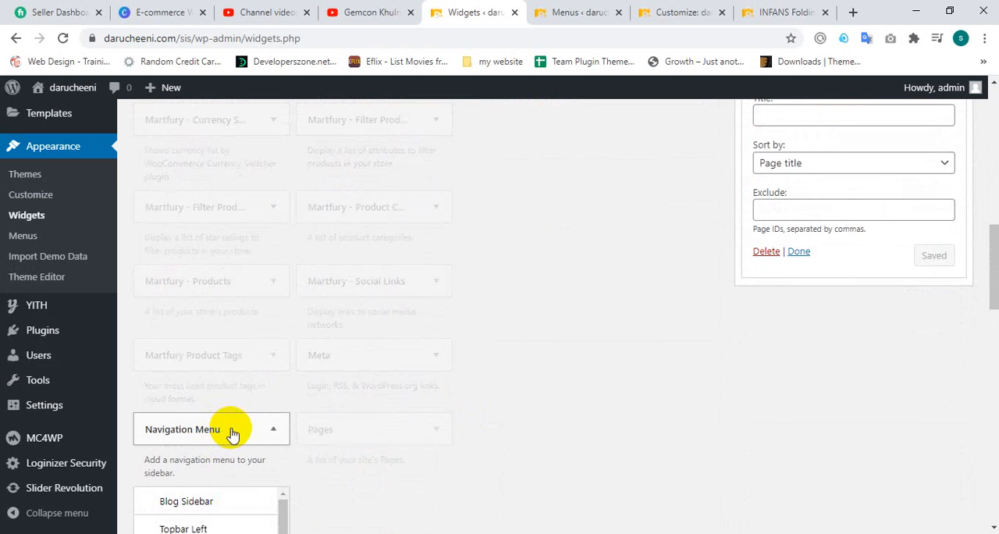
scroll(237, 426, down, 1)
scroll(226, 422, down, 3)
scroll(208, 391, down, 3)
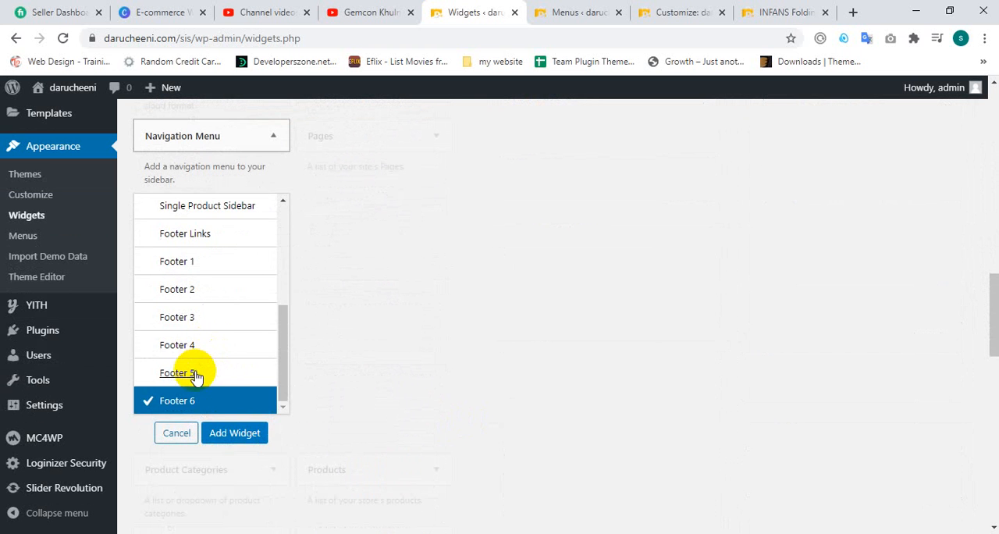
click(234, 434)
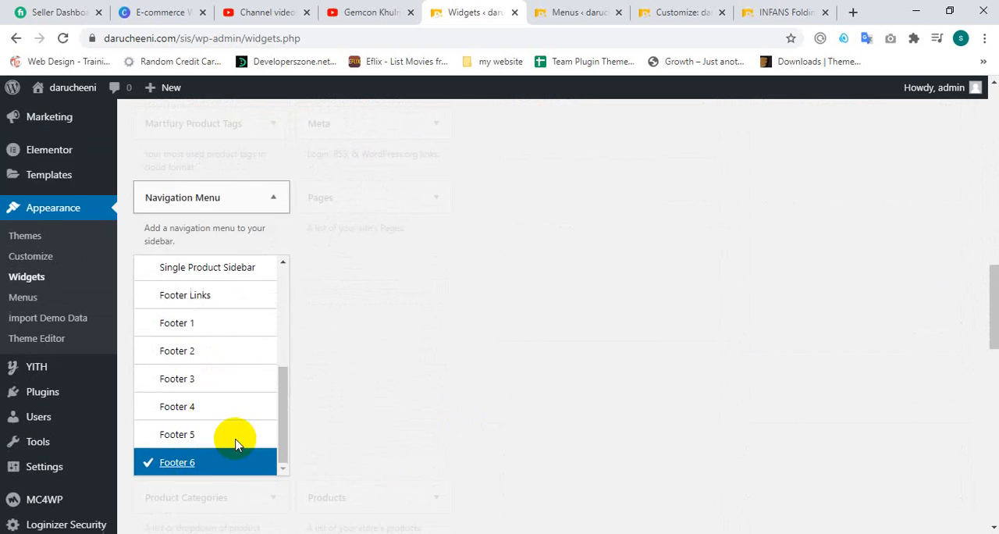
scroll(244, 423, down, 5)
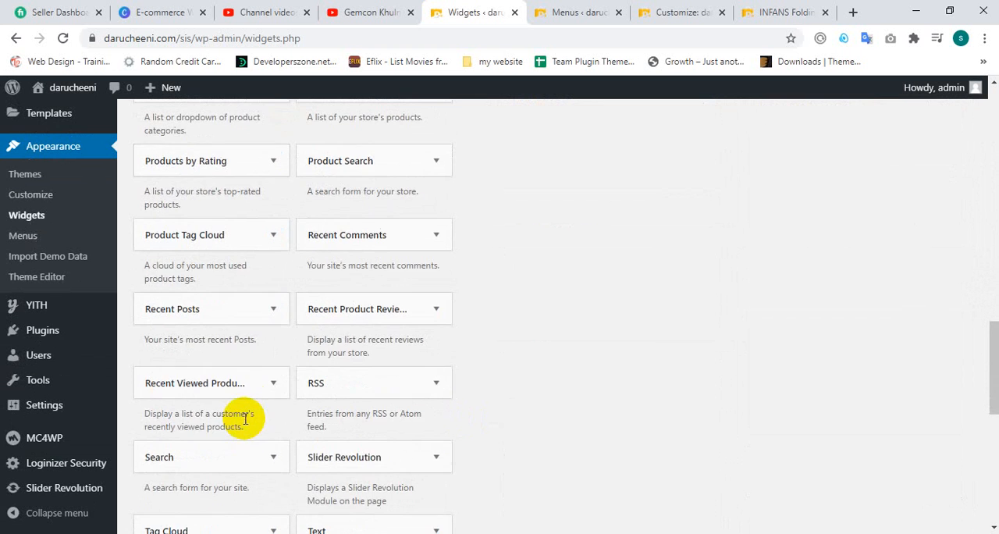
scroll(252, 402, up, 5)
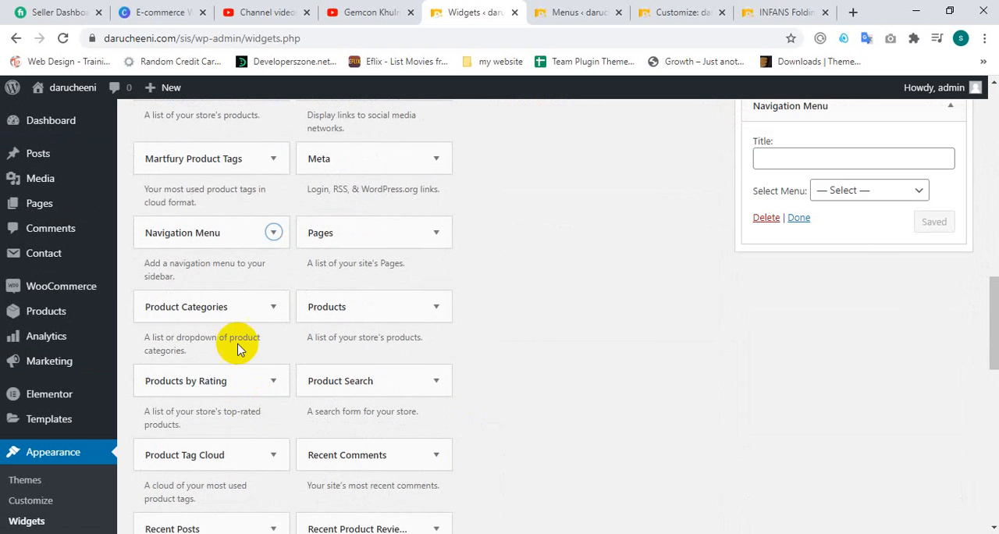
Step: Add a Navigation Menu widget to the Footer 5 area
click(232, 248)
scroll(227, 380, down, 3)
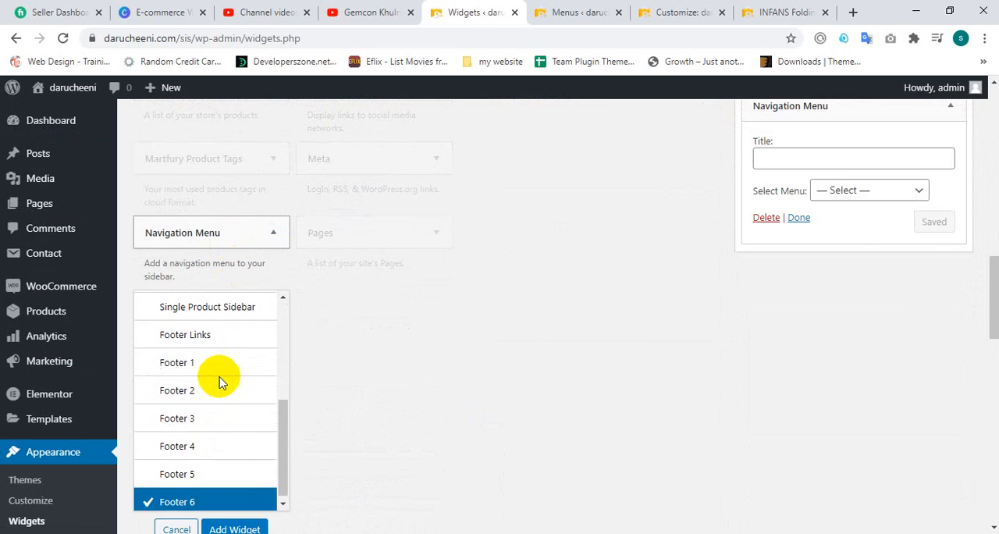
click(187, 469)
scroll(302, 447, down, 2)
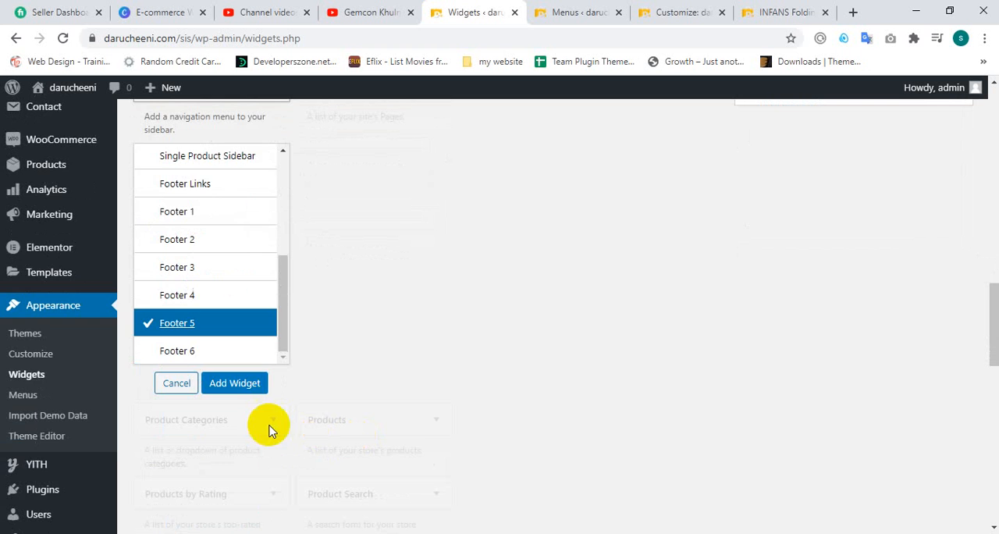
click(243, 390)
Step: Cut the title text from the Pages widget in Footer 6, then delete that widget
scroll(865, 223, up, 2)
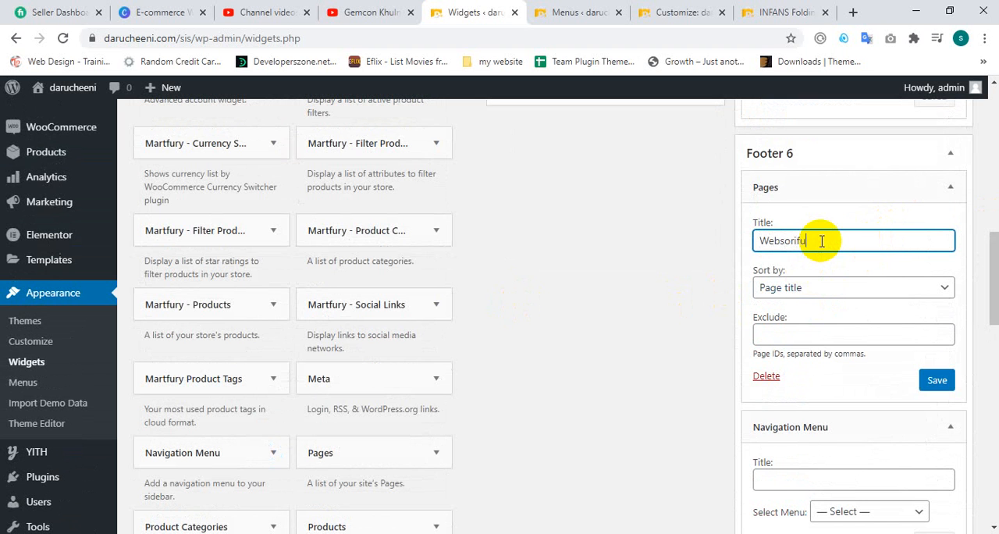
click(854, 286)
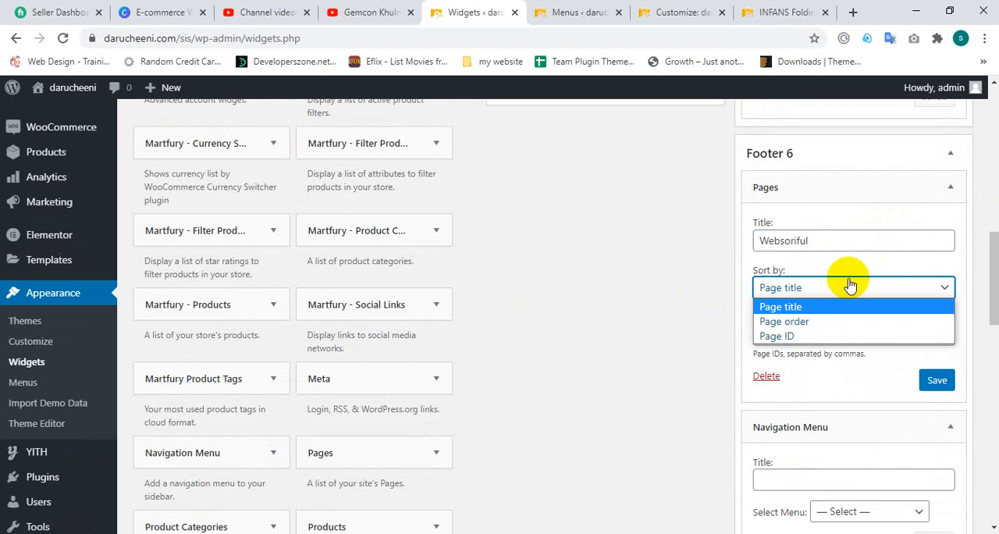
click(851, 284)
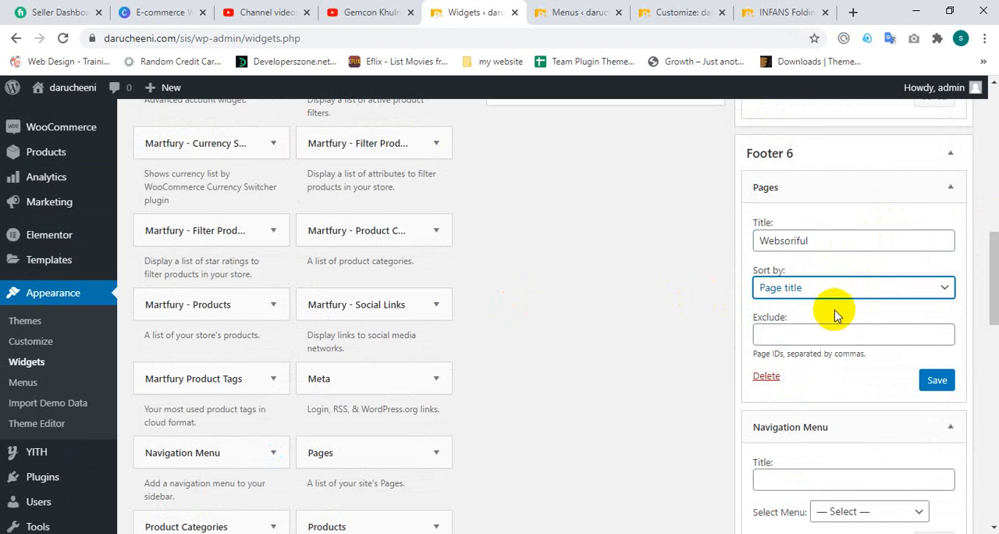
double_click(840, 236)
right_click(798, 241)
click(814, 264)
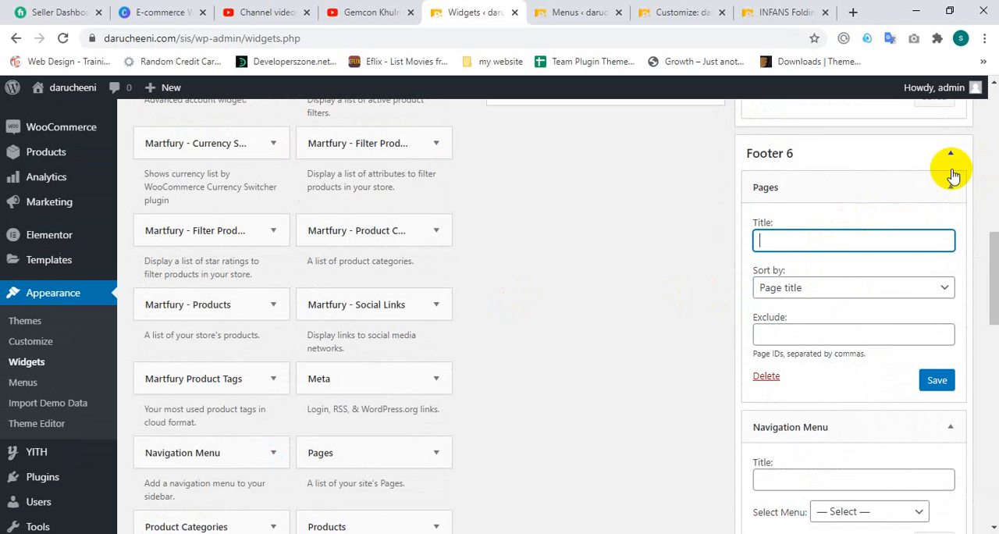
click(764, 380)
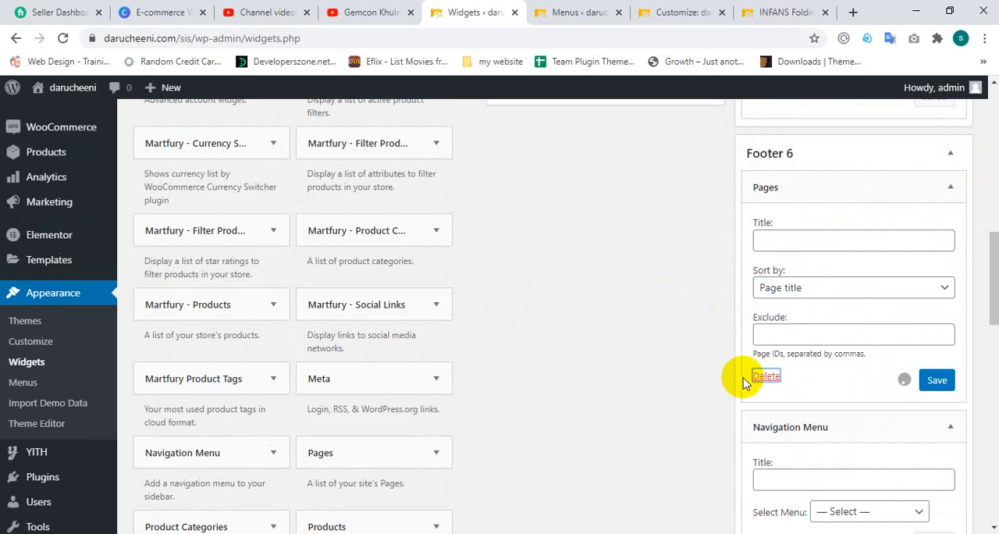
Step: Title the Navigation Menu widget in Footer 6 websoriful, assign it the WEBSORIFUL menu and save it
scroll(939, 273, down, 3)
scroll(841, 289, up, 1)
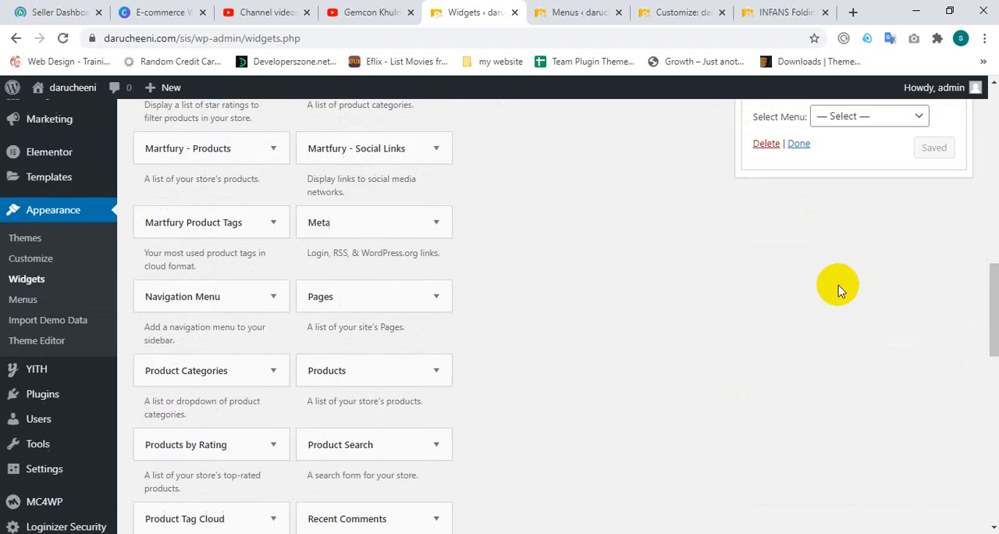
scroll(839, 291, up, 1)
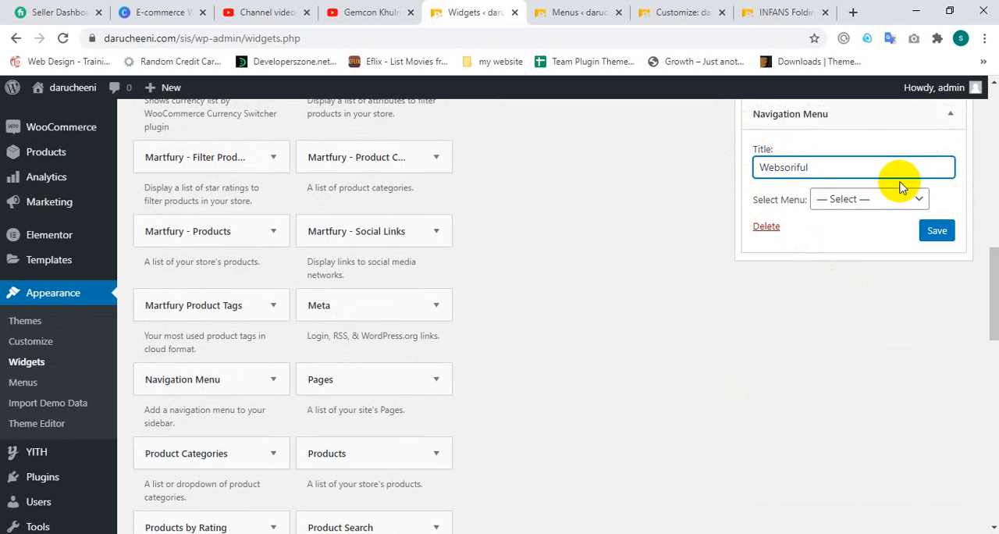
click(863, 199)
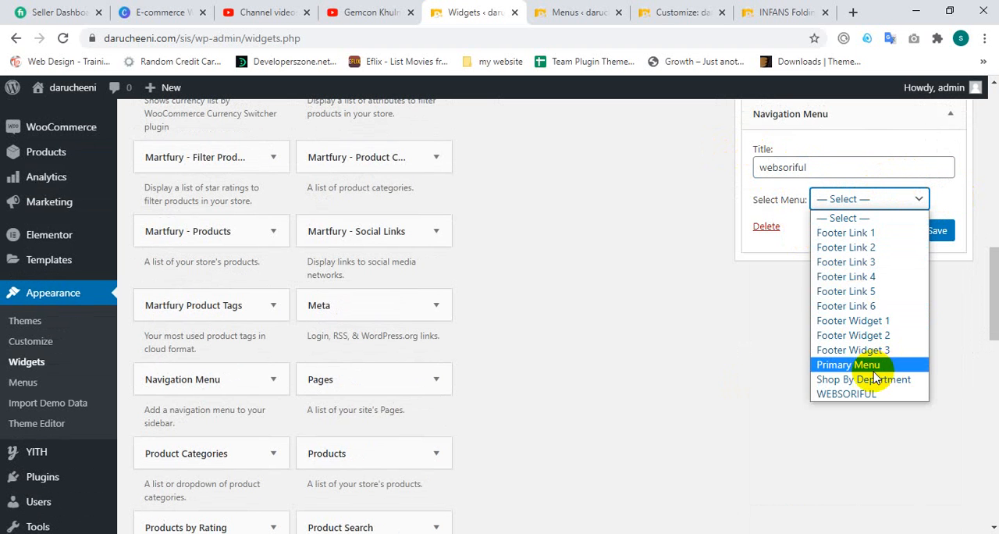
click(847, 394)
click(937, 232)
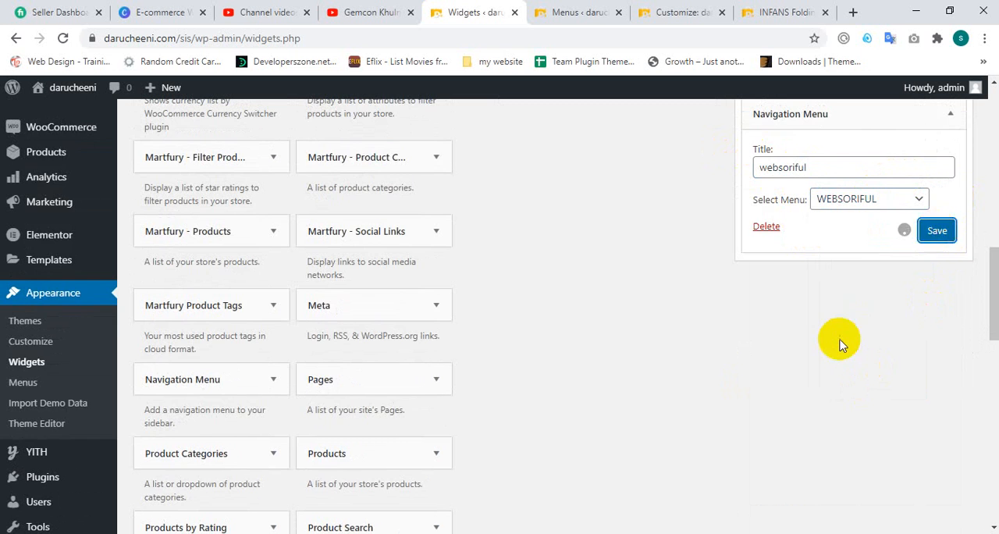
Step: Collapse the Footer 6 widget, then enter a personal name as the Footer 5 menu widget's title, assign Footer Link 1 and save
scroll(836, 340, up, 2)
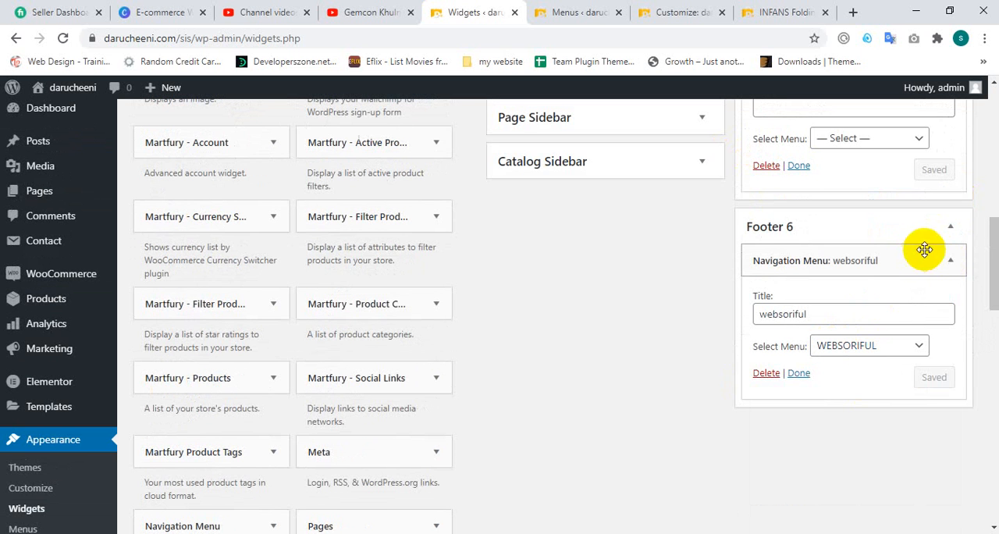
click(946, 263)
scroll(898, 273, up, 2)
click(836, 249)
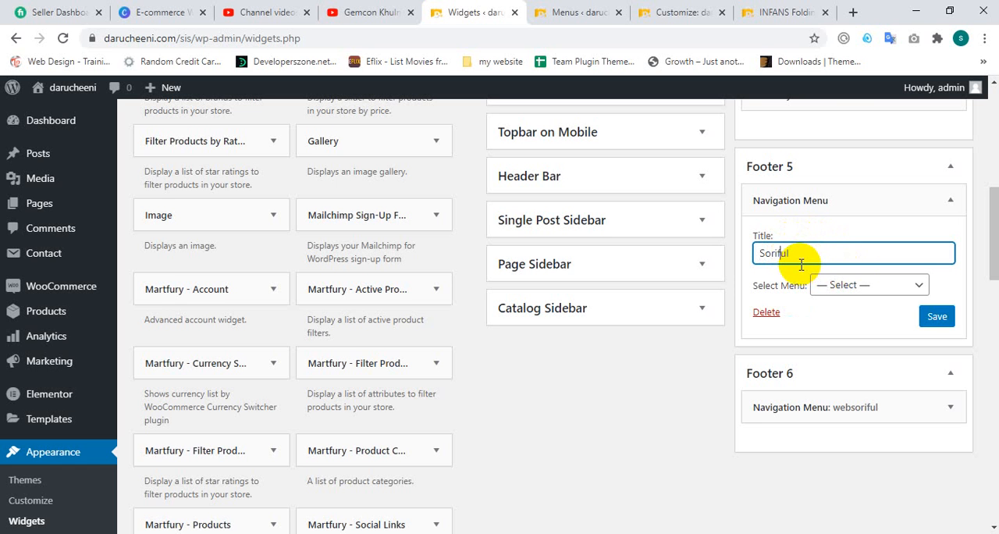
click(858, 285)
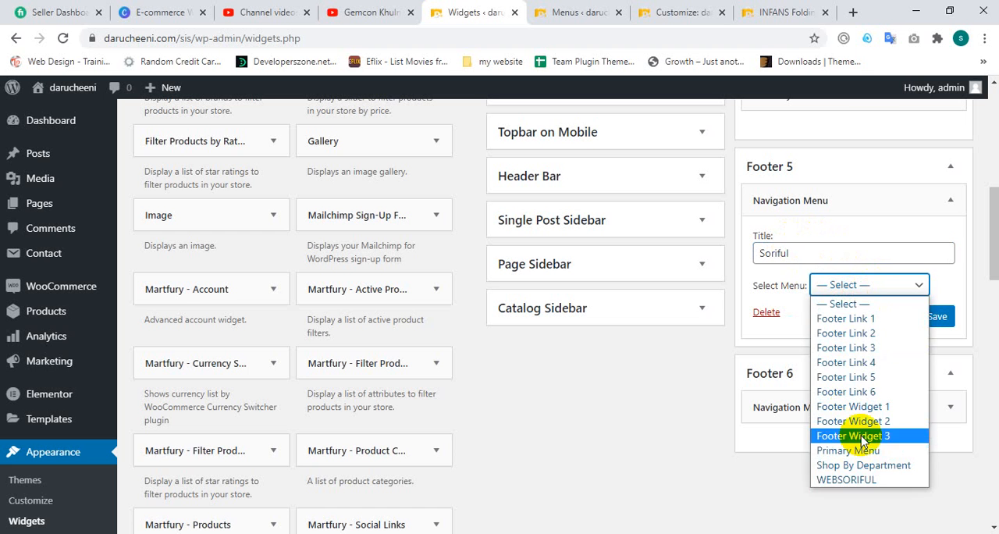
click(859, 320)
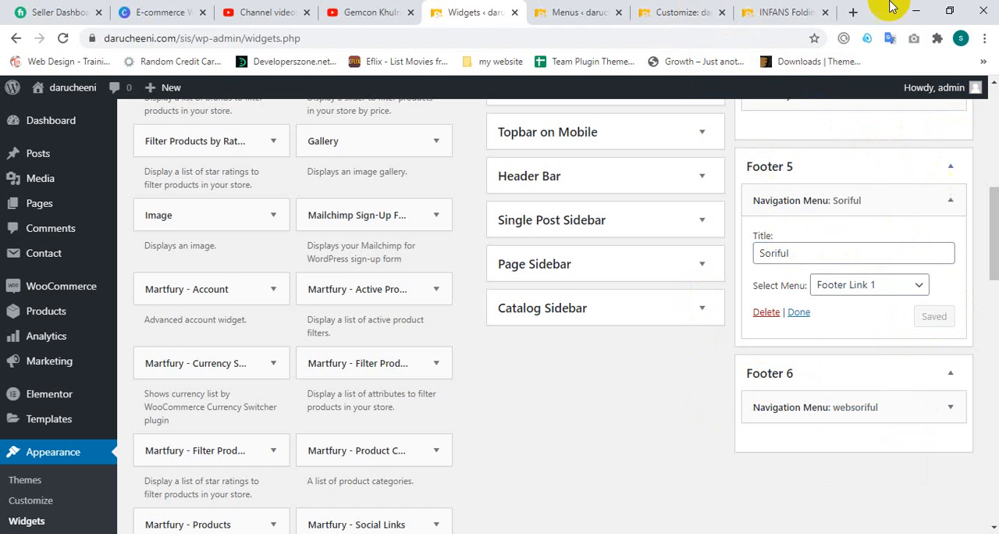
Step: Reload the INFANS Folding High Chair product page and check the columns in its footer
click(742, 11)
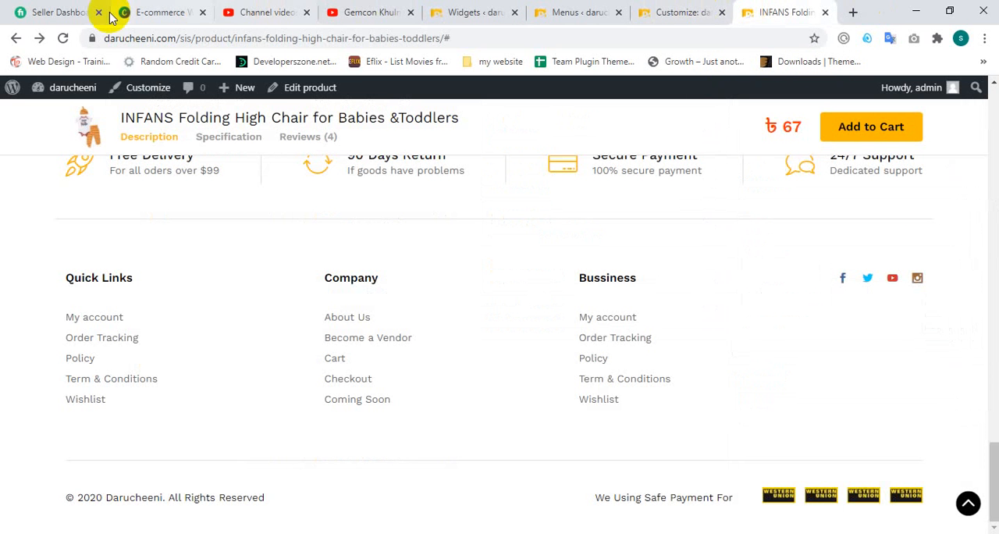
click(59, 40)
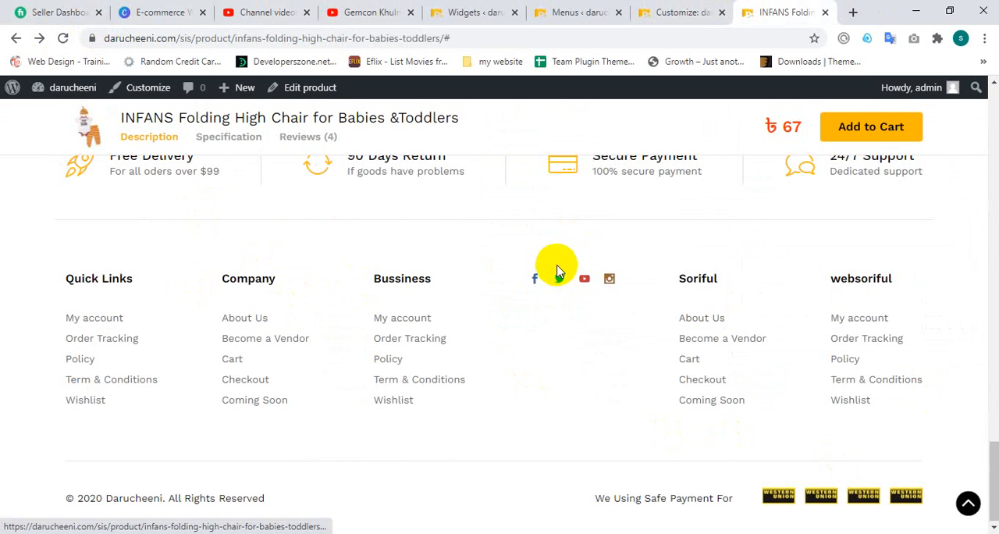
scroll(595, 297, up, 2)
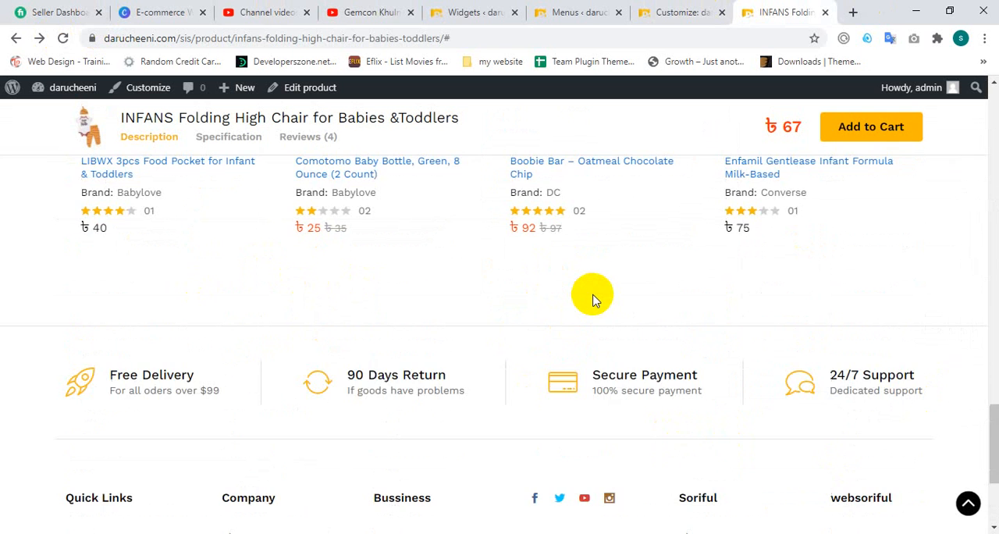
scroll(595, 297, down, 2)
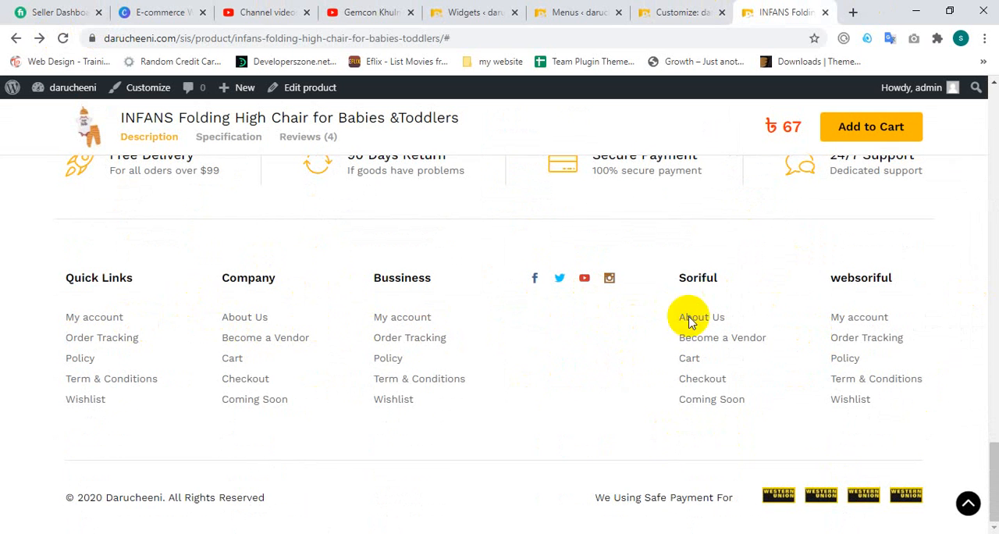
Step: Return to the Widgets page and look through the footer areas and the available widgets for another one to add
click(571, 9)
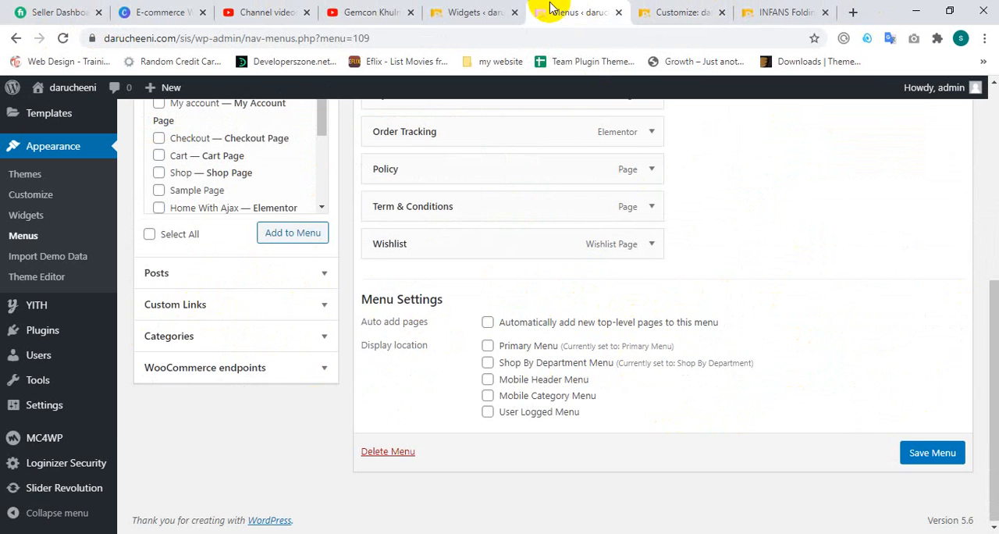
click(461, 10)
scroll(915, 336, up, 2)
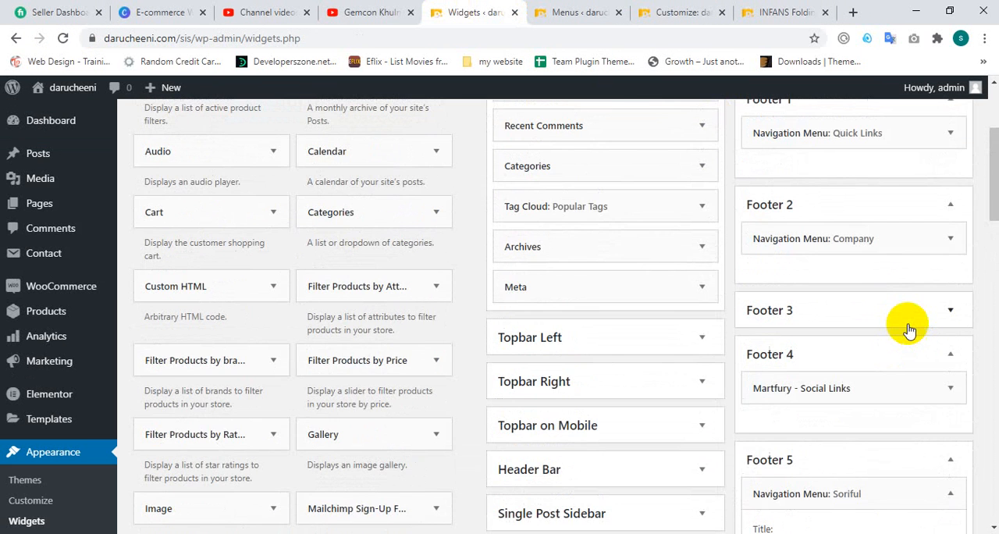
scroll(908, 328, up, 1)
scroll(898, 305, up, 2)
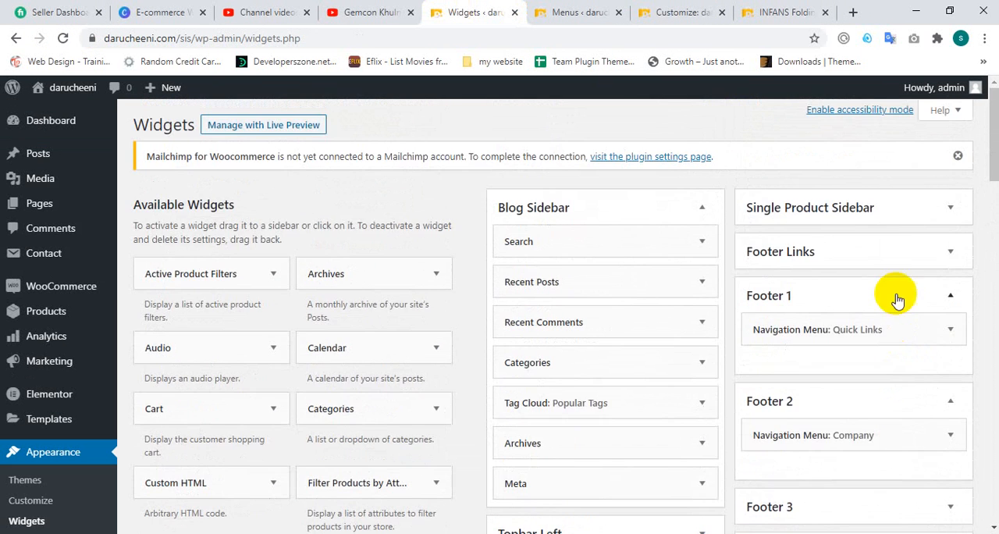
scroll(438, 320, down, 4)
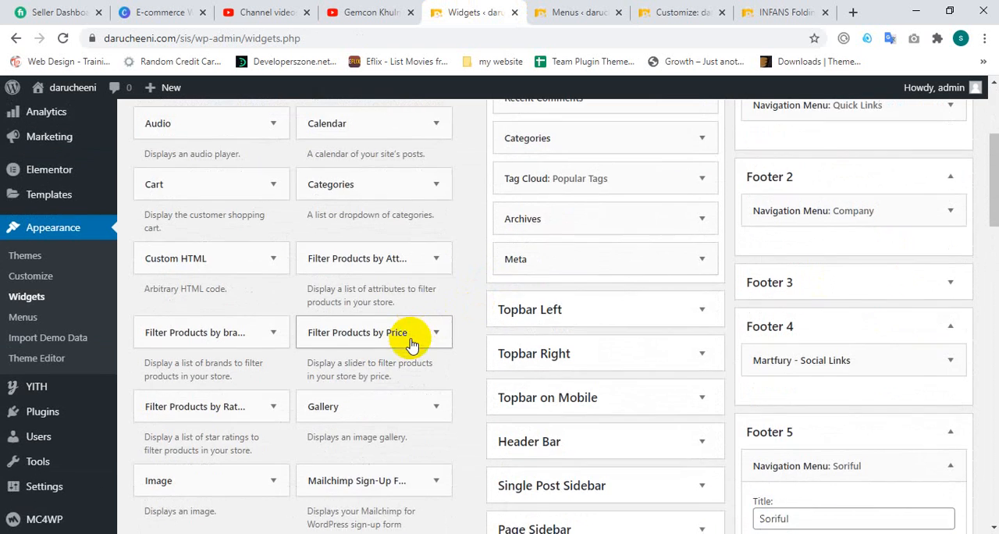
scroll(411, 344, down, 1)
click(412, 340)
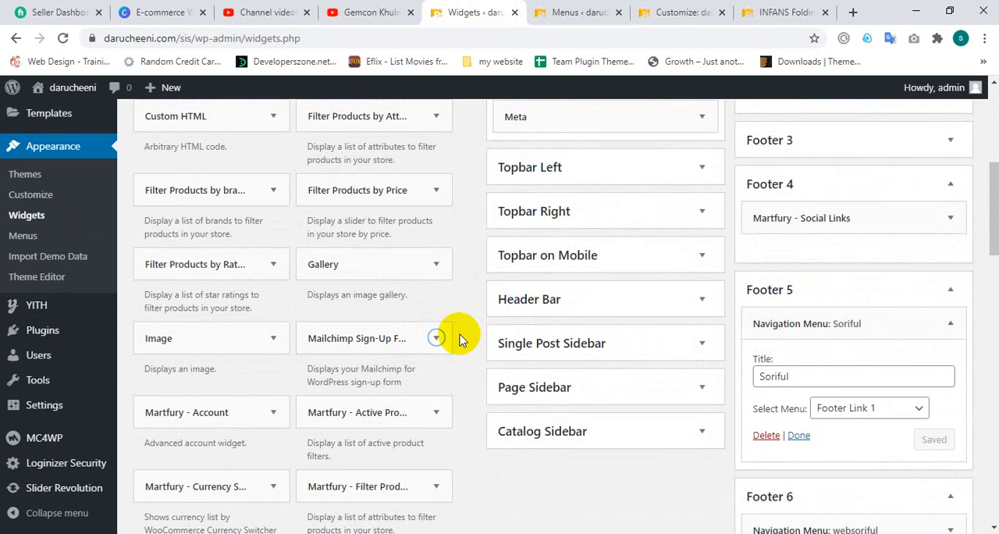
scroll(457, 338, down, 1)
scroll(457, 346, down, 11)
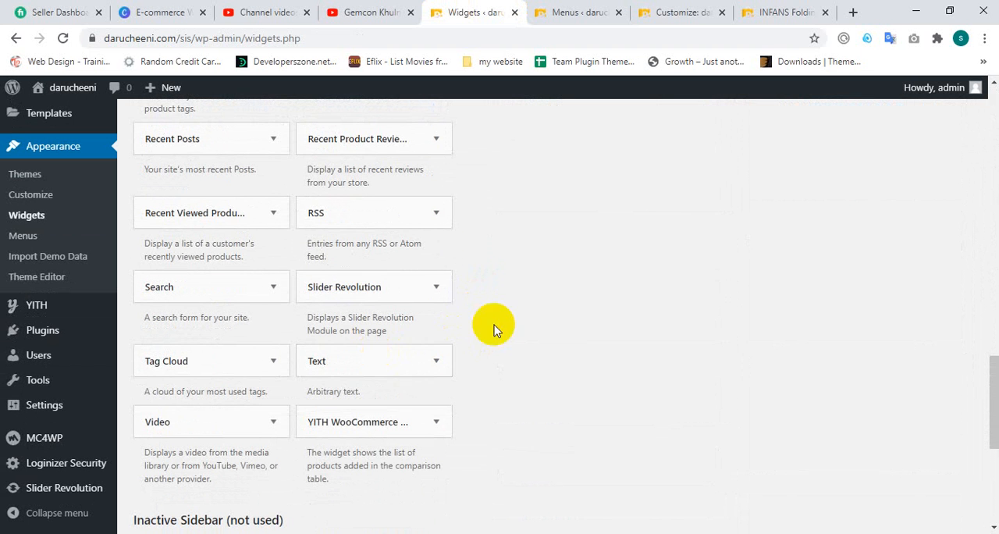
Step: Add a Search widget to the Footer 4 area
click(260, 281)
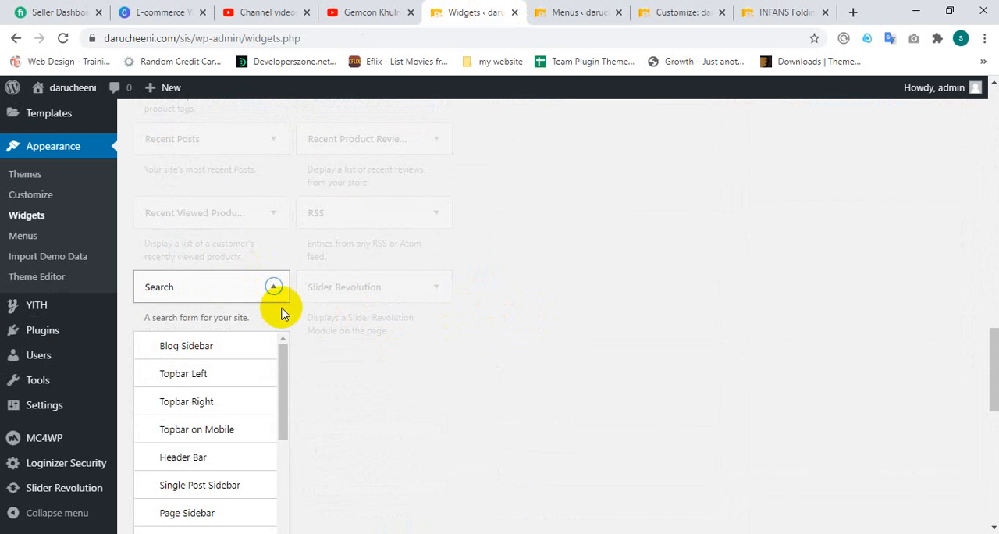
scroll(390, 295, down, 1)
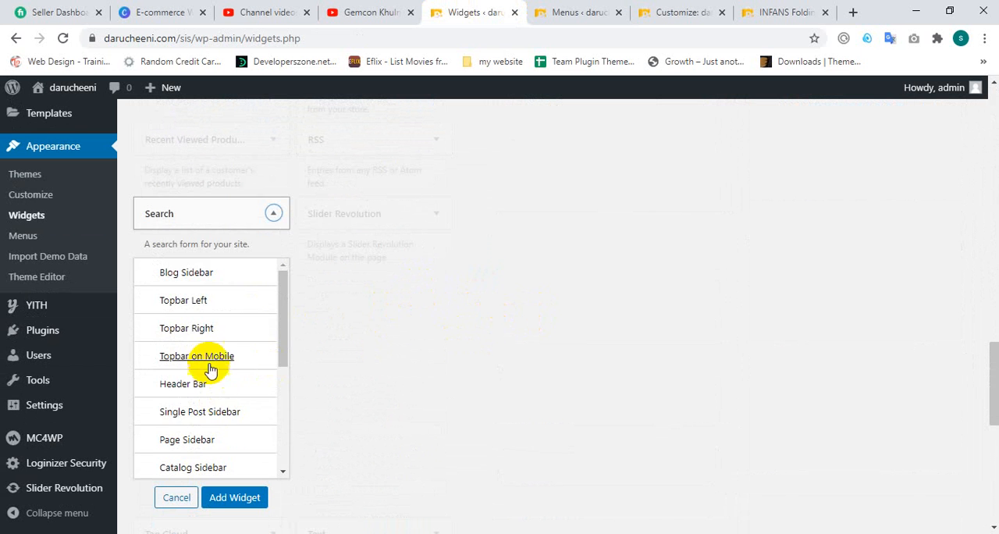
scroll(214, 390, down, 3)
click(217, 438)
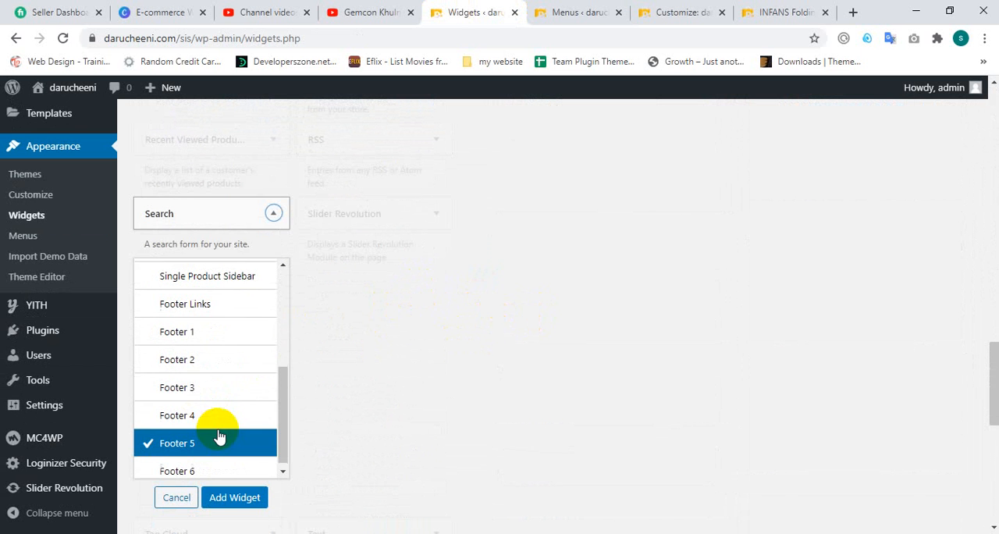
click(183, 411)
click(230, 497)
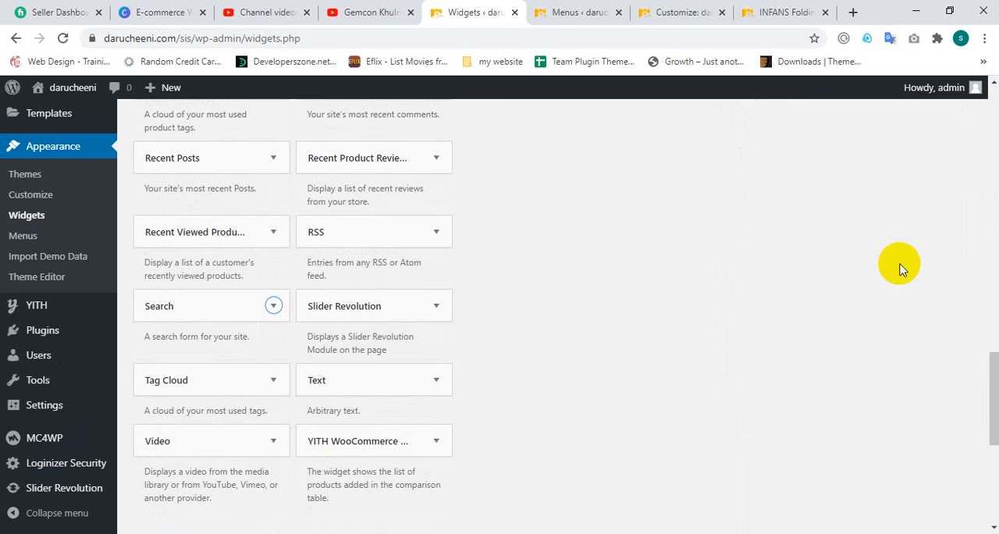
Step: Collapse the Footer 1, Footer 2 and Footer 4 areas, keeping Footer 3 collapsed
scroll(913, 250, up, 5)
scroll(852, 257, up, 8)
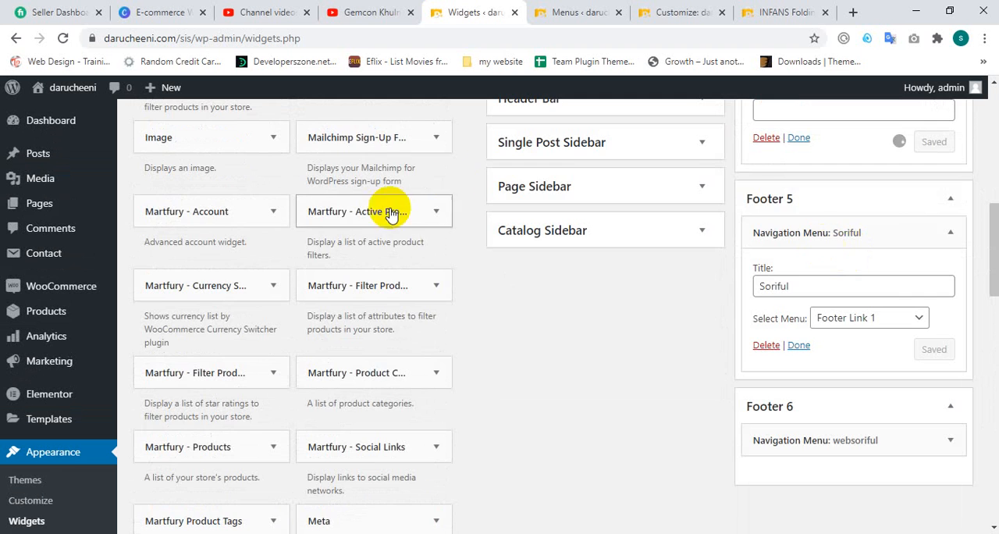
scroll(861, 257, up, 2)
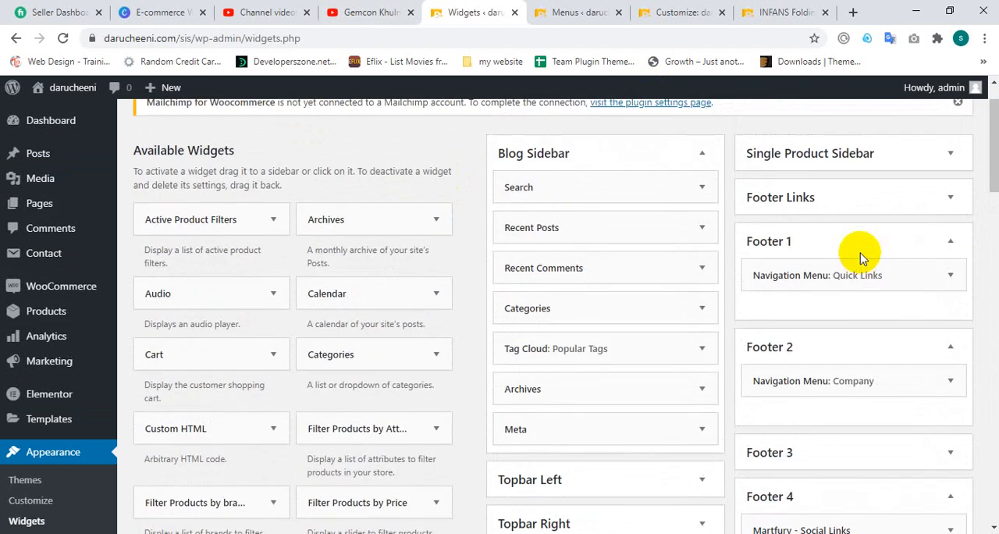
scroll(858, 256, down, 2)
scroll(820, 219, up, 1)
click(817, 173)
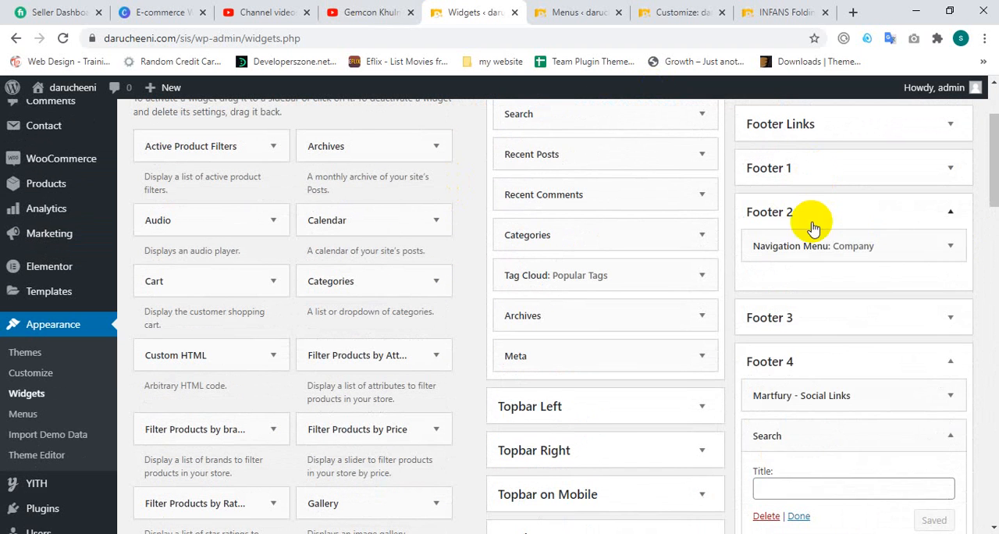
click(810, 220)
click(817, 256)
click(817, 256)
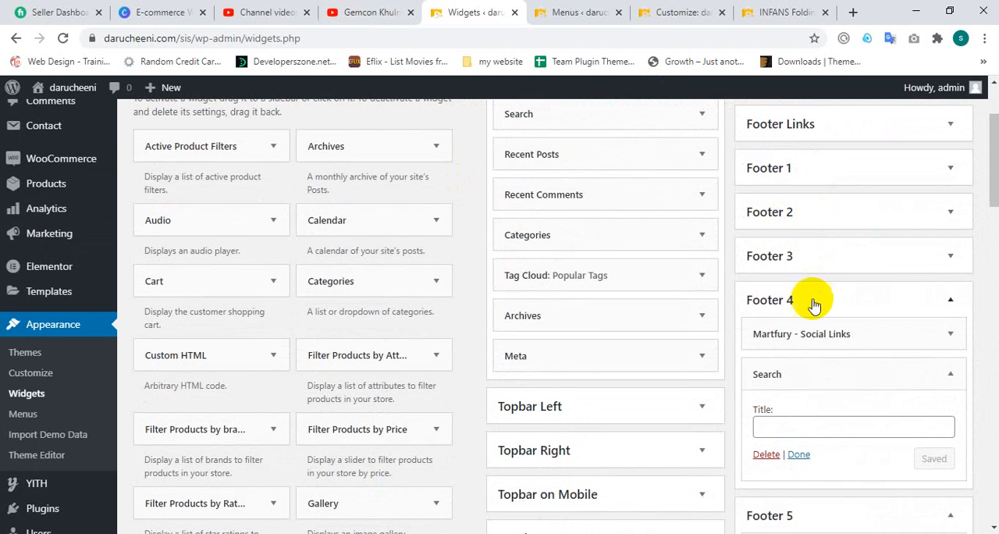
click(820, 330)
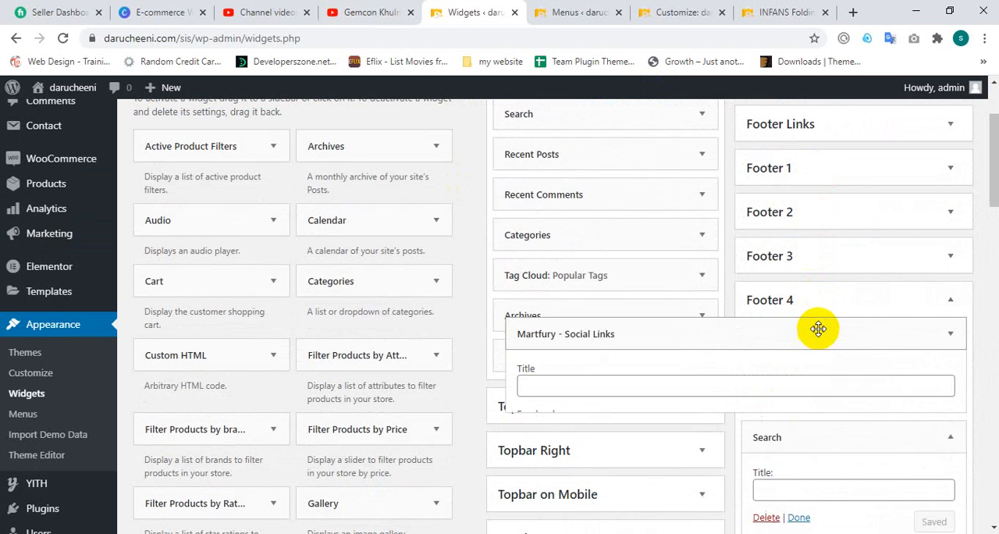
click(826, 317)
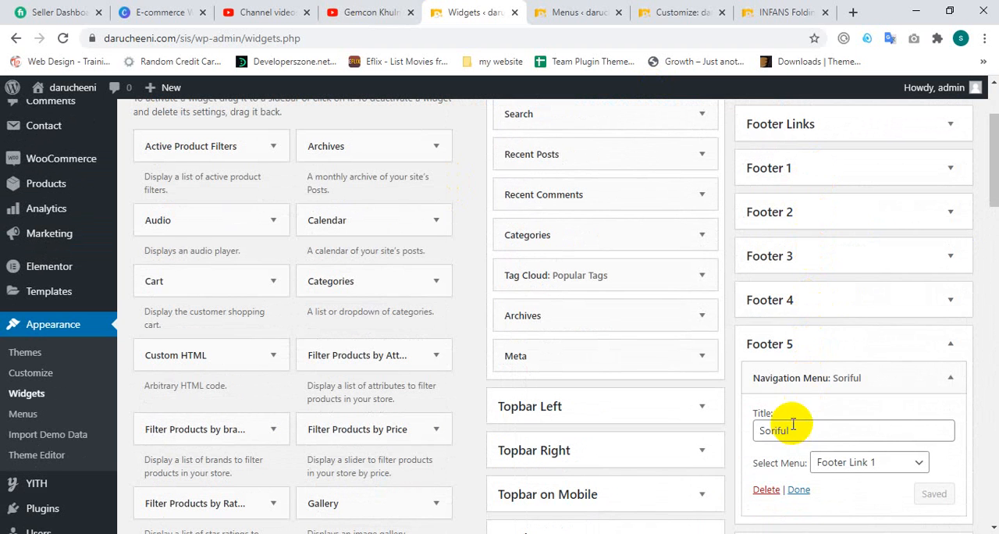
Step: Collapse the Footer 5 navigation menu's settings, and expand Footer 4 to collapse its Social Links and Search widget settings
click(798, 366)
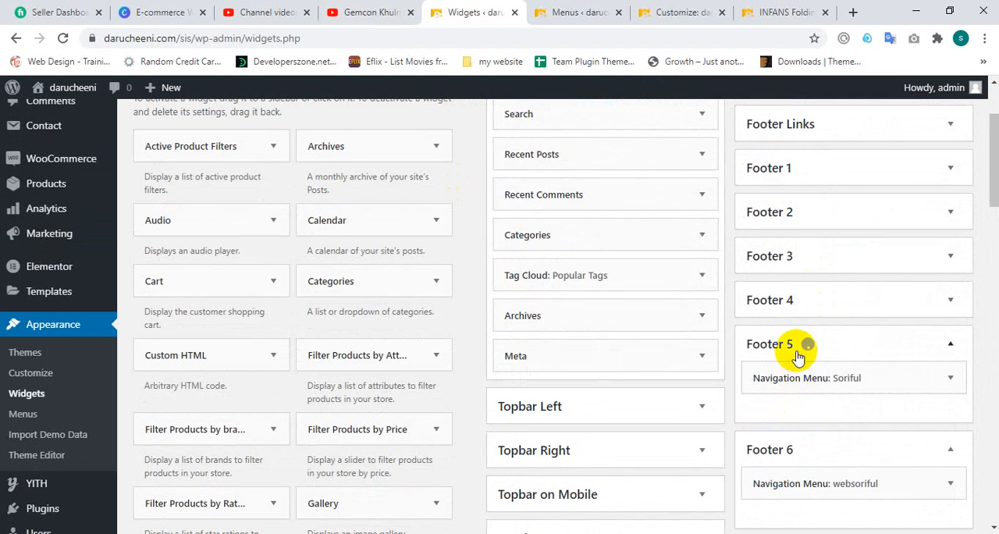
click(830, 305)
click(816, 301)
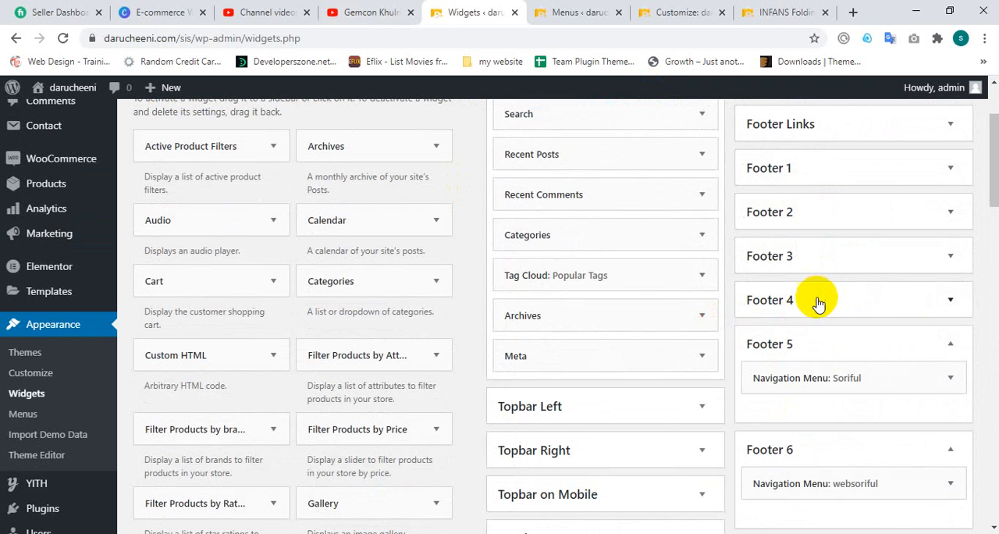
click(817, 304)
scroll(813, 311, down, 4)
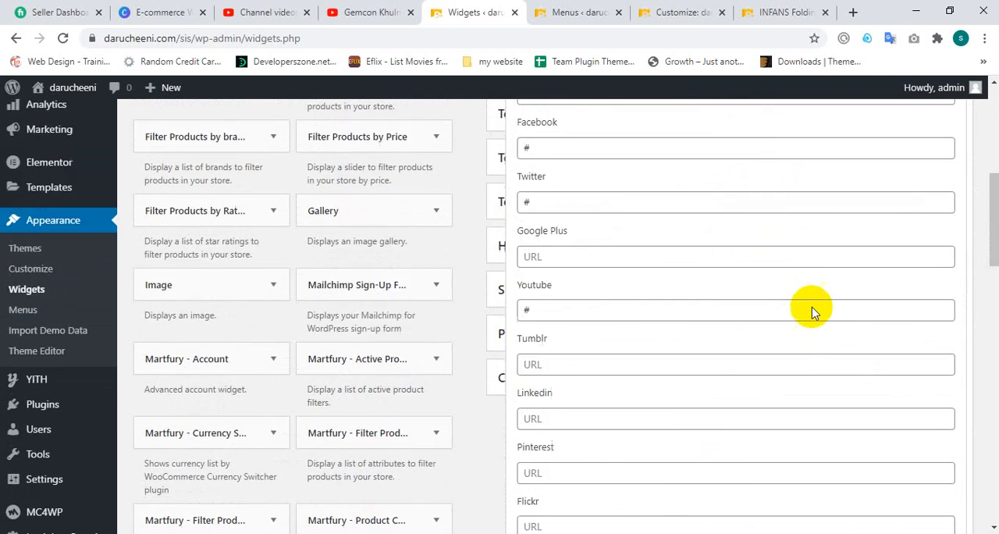
scroll(812, 311, up, 3)
click(754, 269)
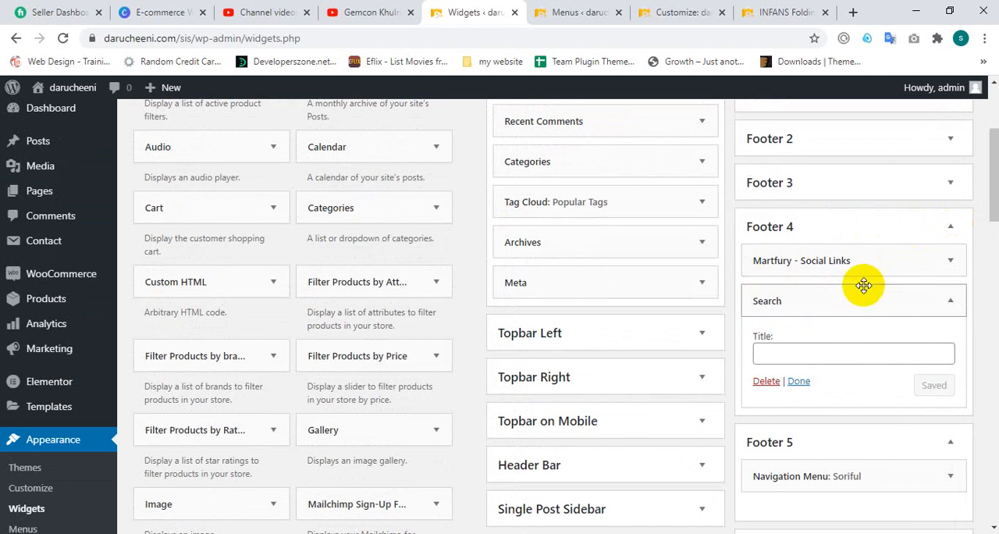
click(950, 313)
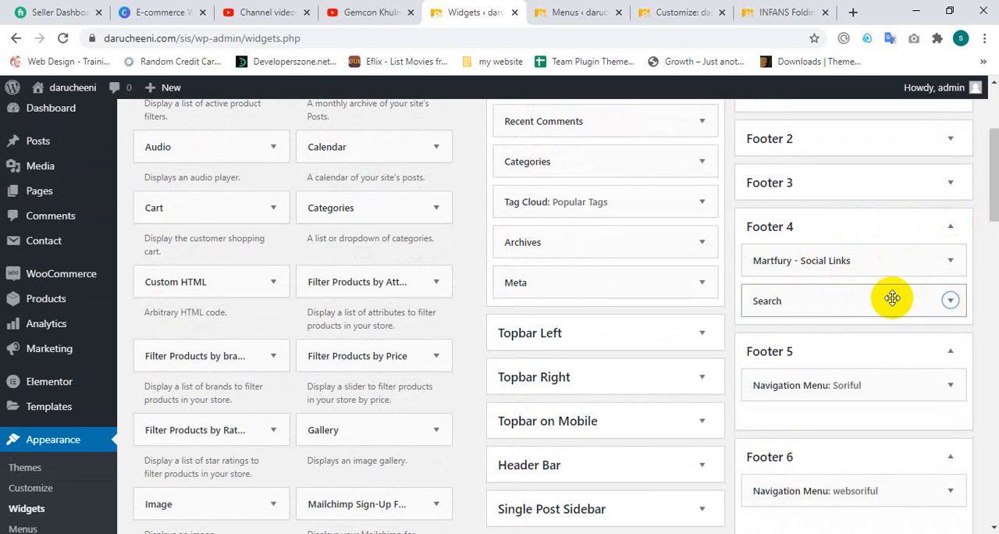
Step: Move the Search widget above the Martfury - Social Links widget in Footer 4, leaving its title empty
drag(917, 297, 882, 272)
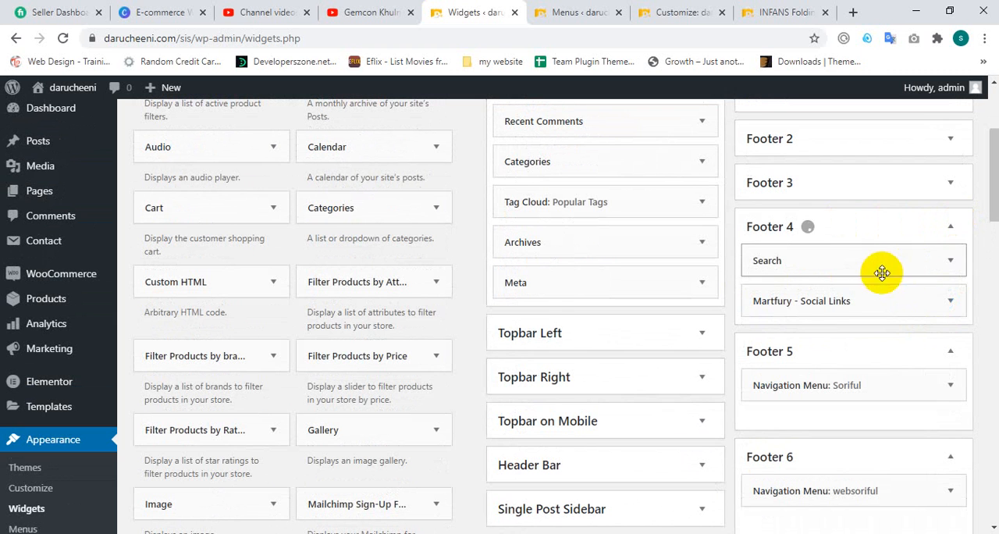
click(949, 261)
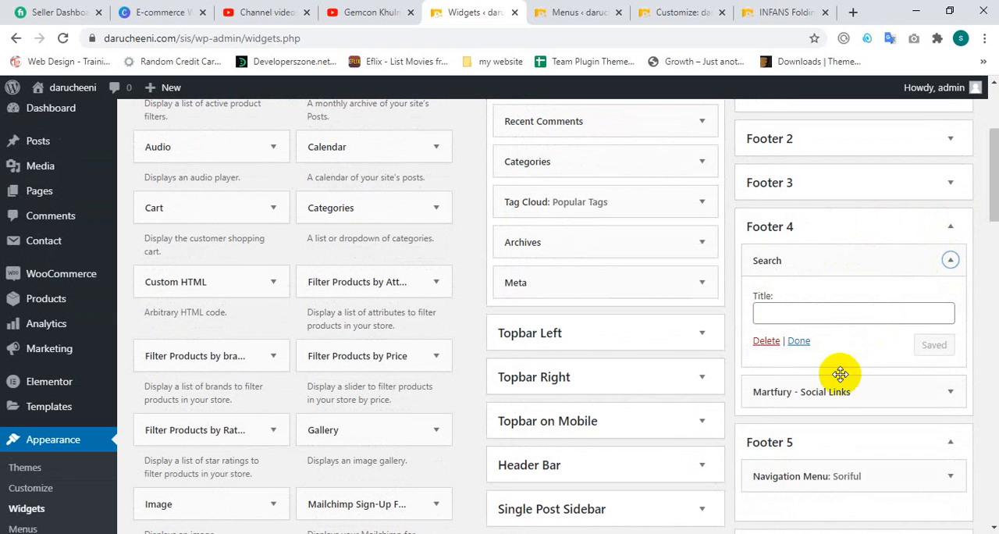
click(799, 342)
Step: Reload the INFANS Folding High Chair product page and check the search box in its footer
scroll(882, 228, up, 5)
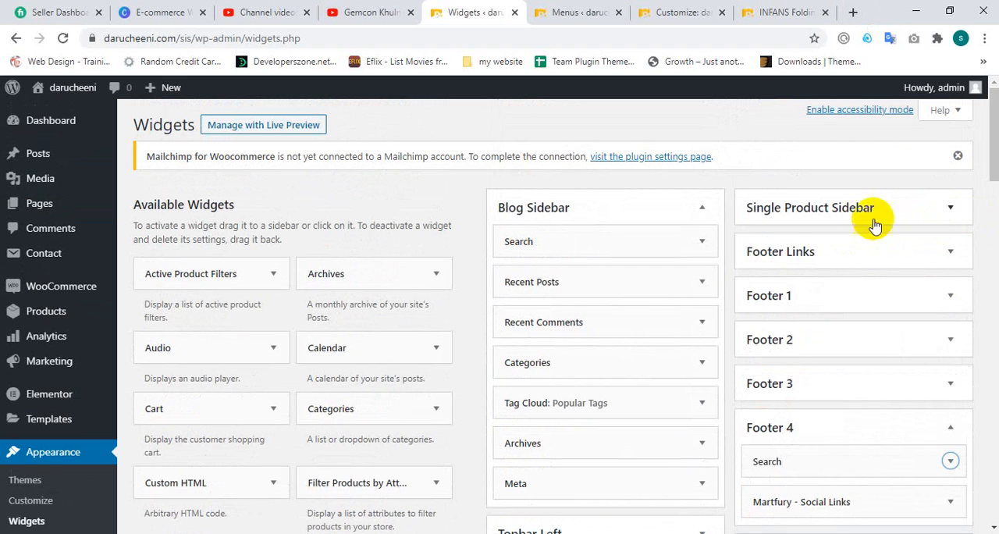
click(673, 12)
click(779, 11)
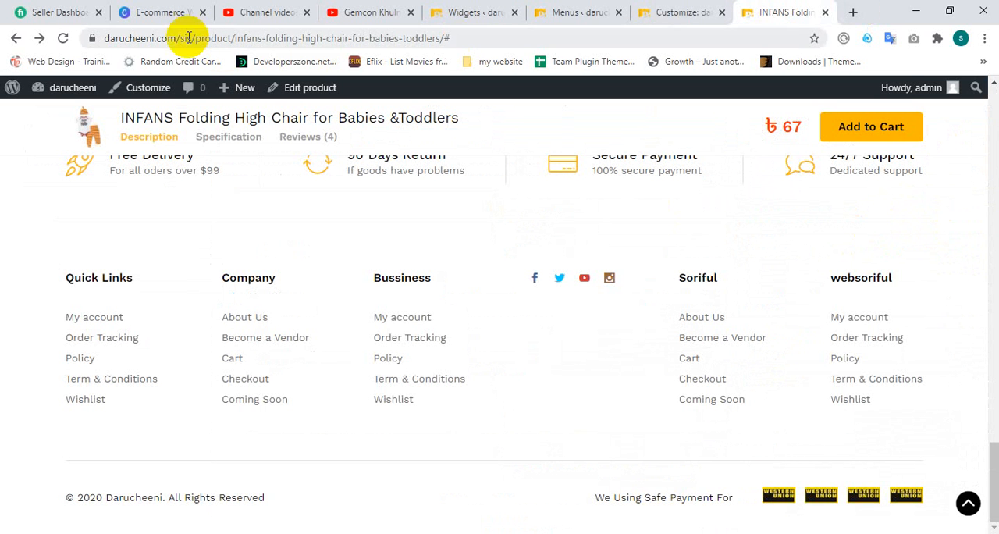
click(63, 38)
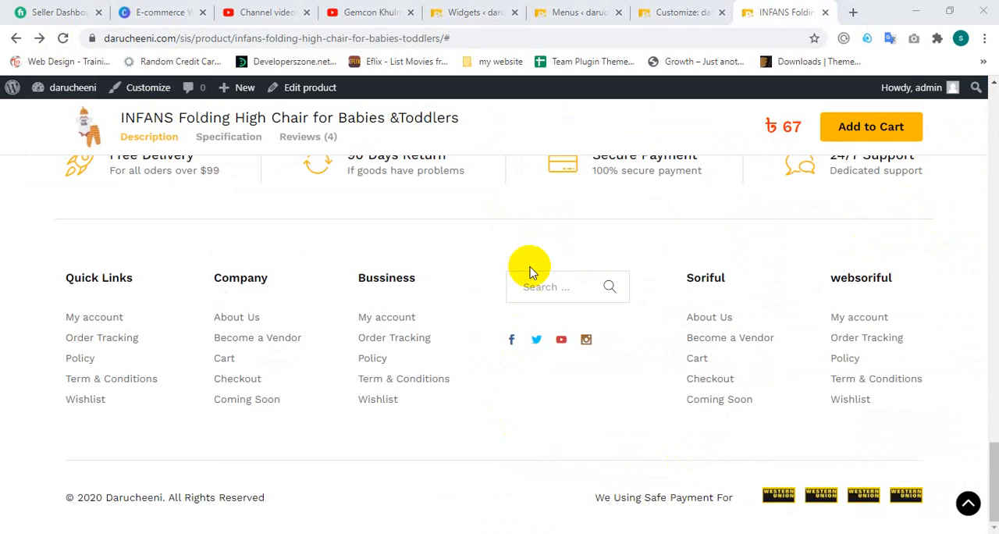
click(529, 286)
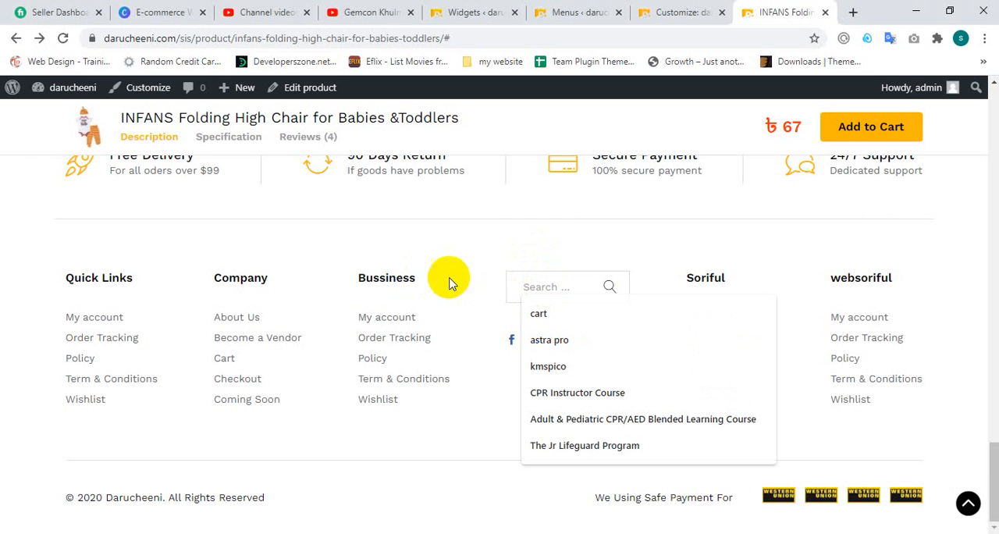
click(523, 258)
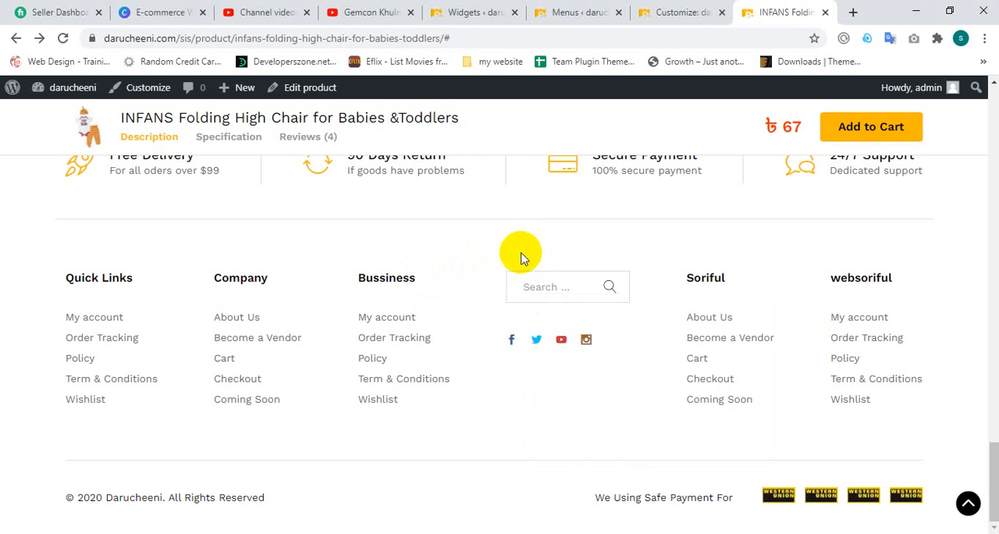
Step: Set Footer Columns to 4 Columns in the Customizer's Footer Widgets settings, publish, and check the footer preview
click(652, 11)
click(585, 11)
click(648, 11)
click(127, 266)
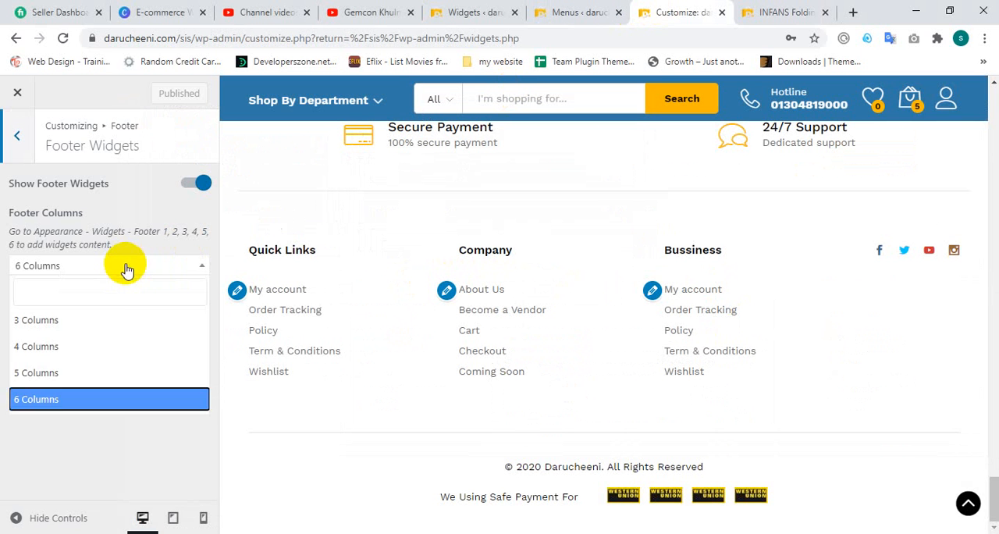
click(74, 350)
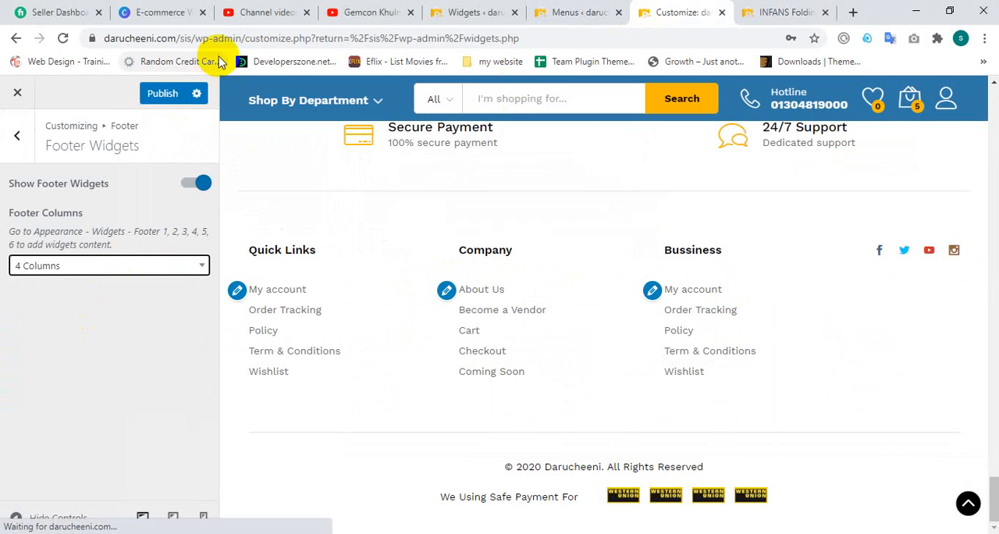
click(179, 96)
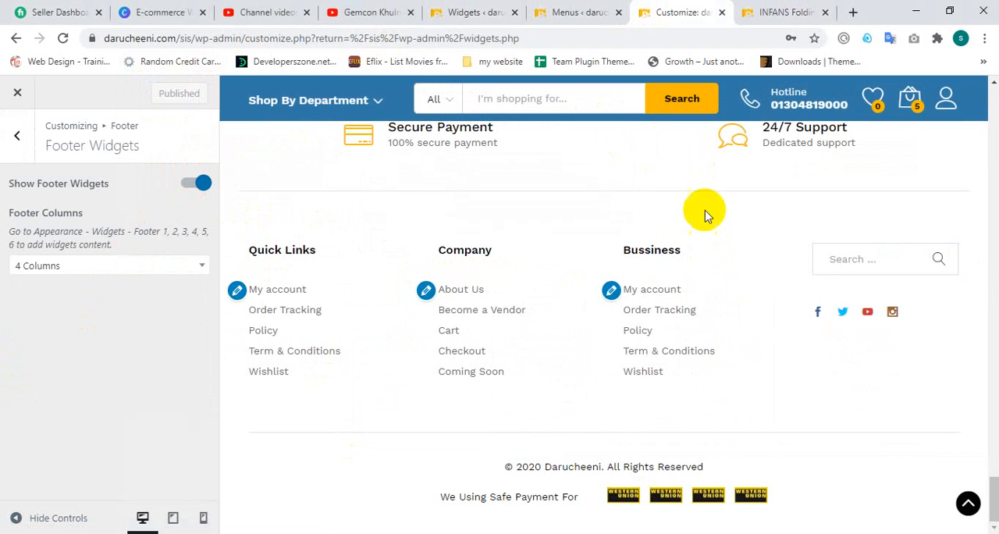
click(835, 255)
click(791, 234)
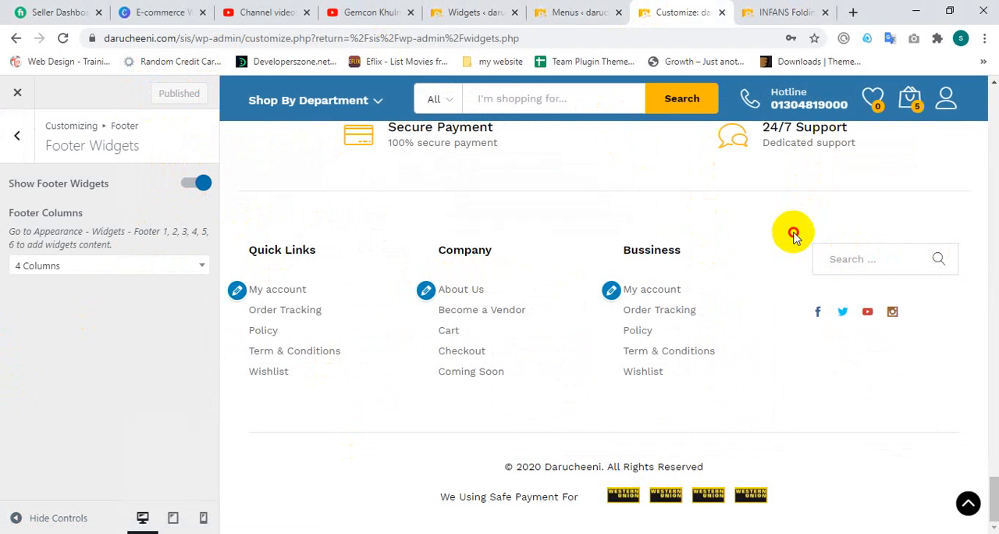
Step: Reload the product page and check its footer columns and search box against the rest of the page
click(769, 9)
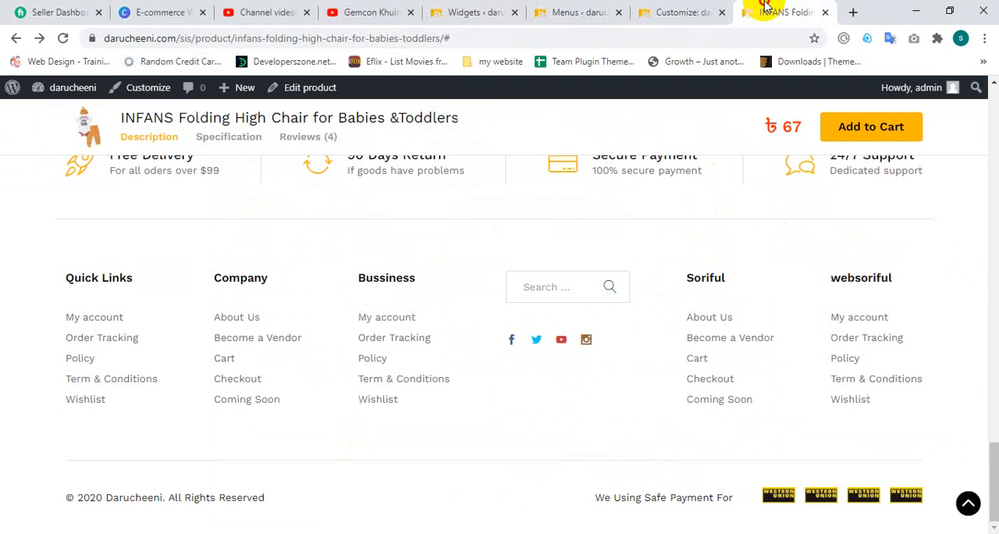
click(62, 38)
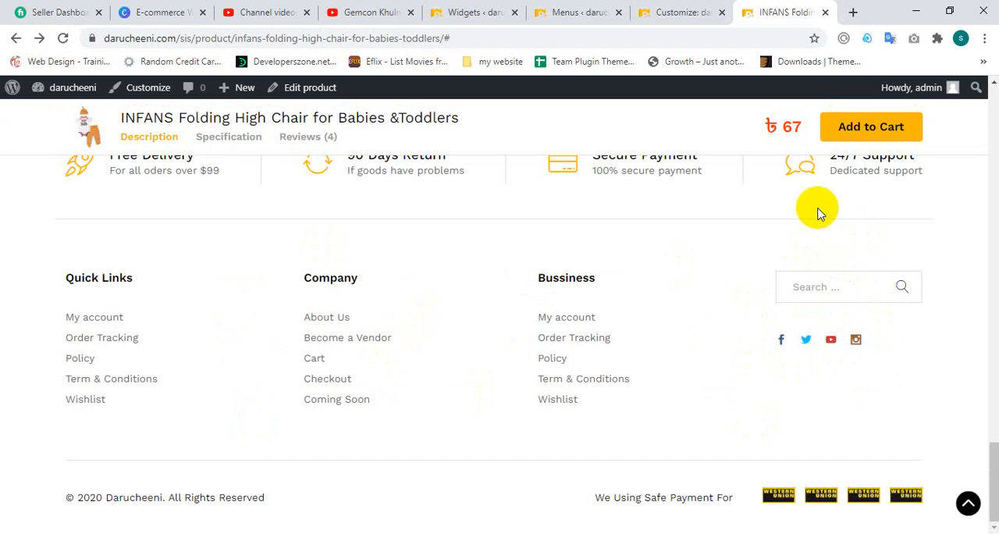
click(854, 290)
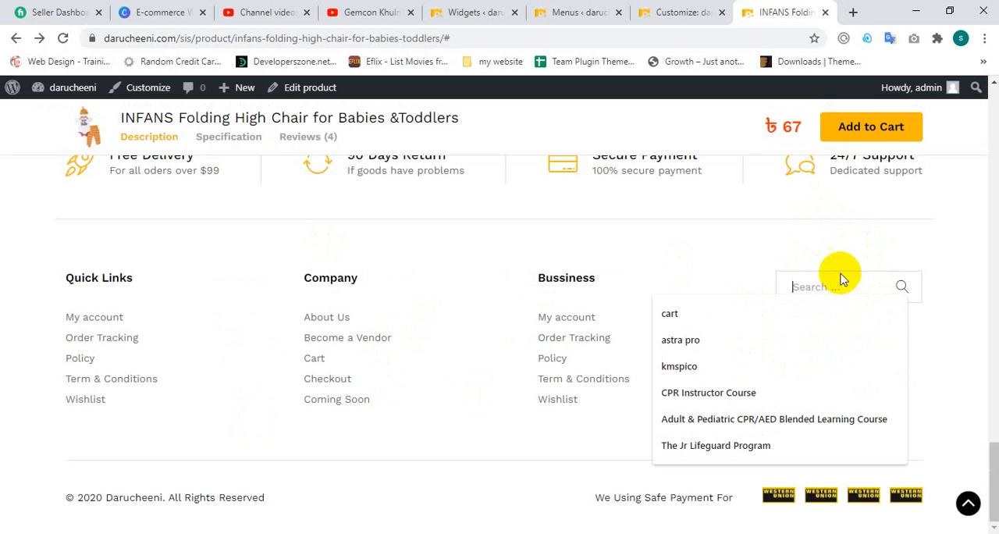
click(814, 285)
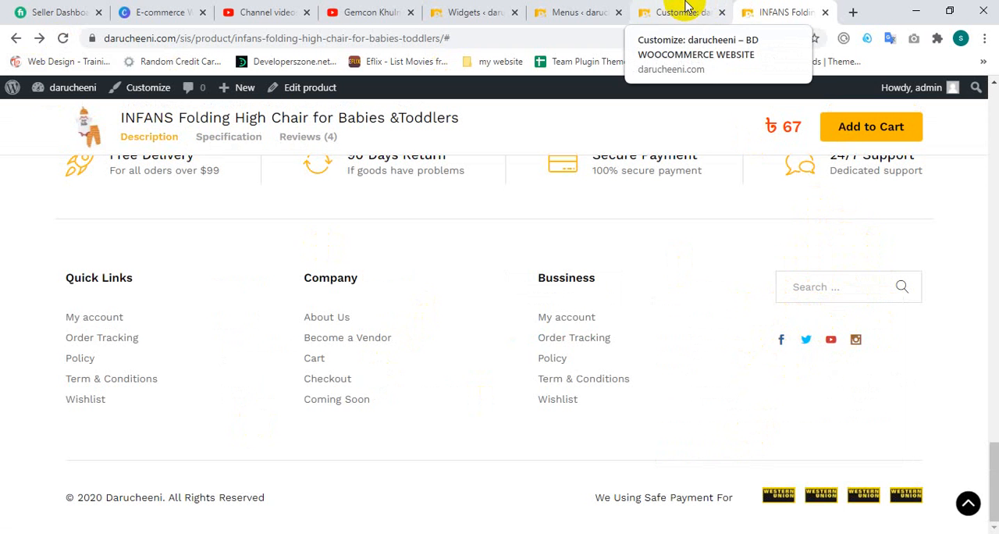
scroll(749, 289, up, 3)
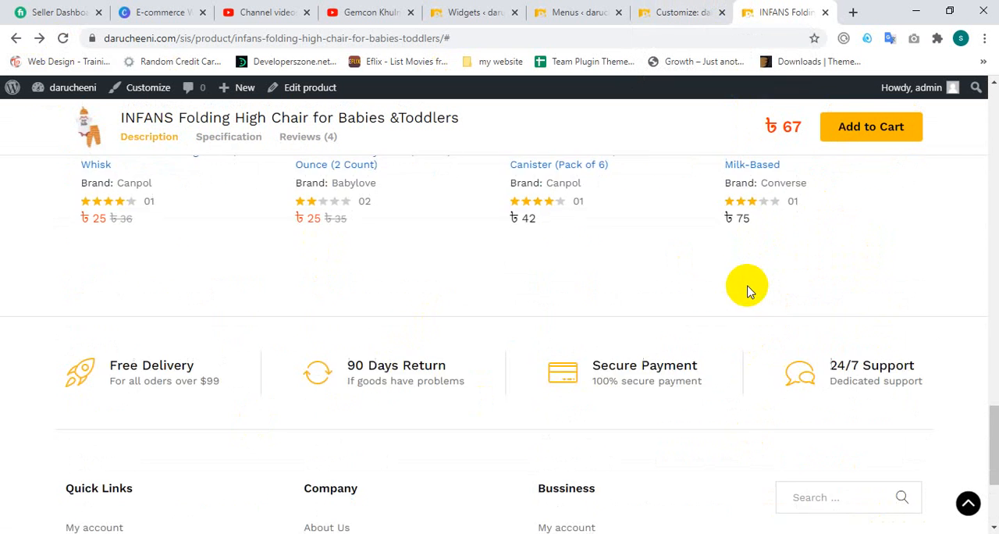
scroll(748, 292, down, 1)
scroll(748, 291, up, 20)
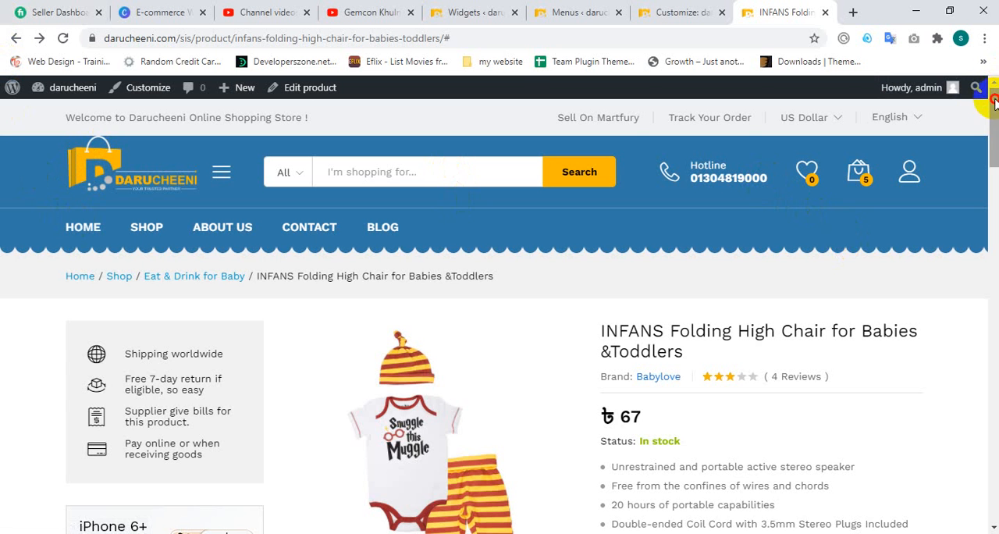
drag(996, 104, 995, 495)
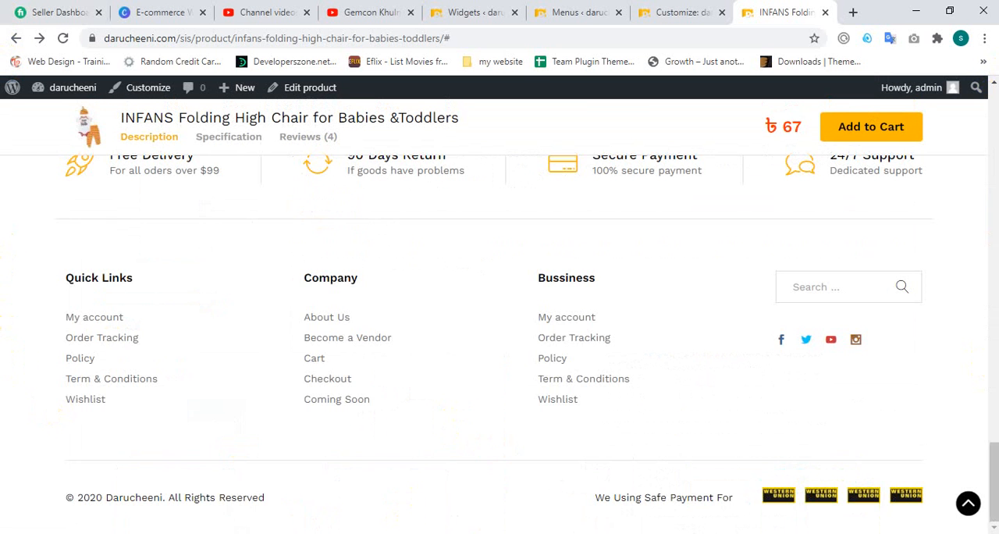
Step: Open the store's Shop page, look over the products, and view the INFANS Folding High Chair page from there
scroll(776, 350, up, 20)
scroll(745, 338, up, 2)
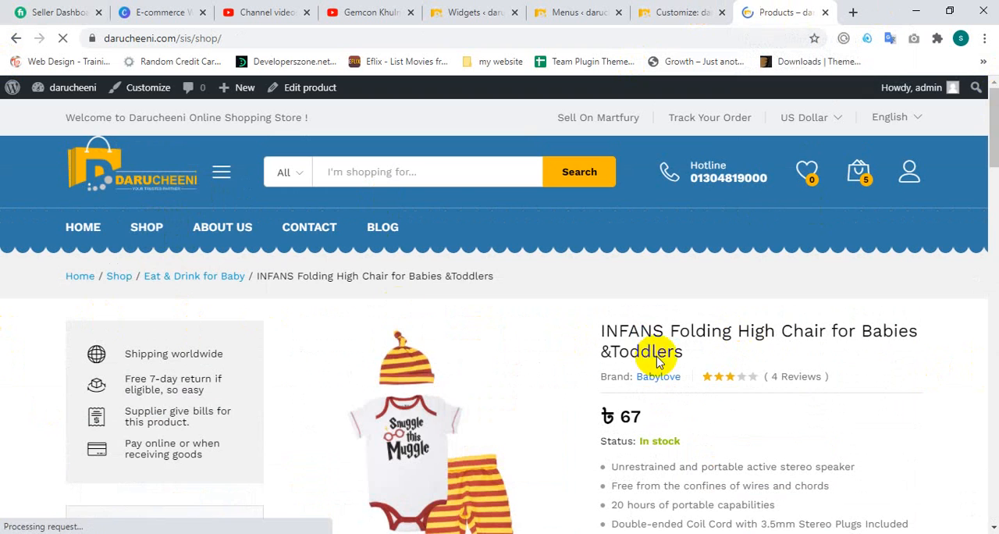
scroll(343, 273, down, 4)
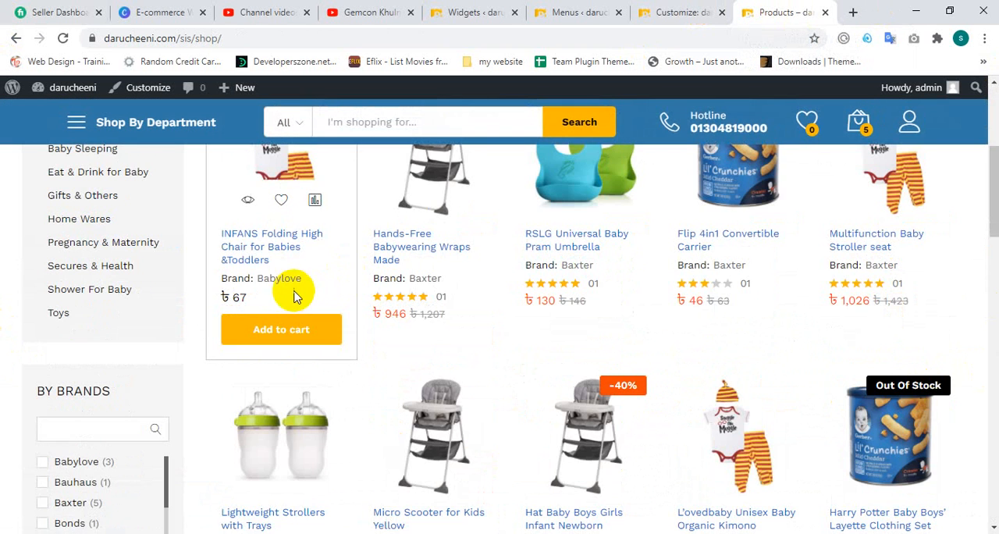
scroll(268, 234, up, 3)
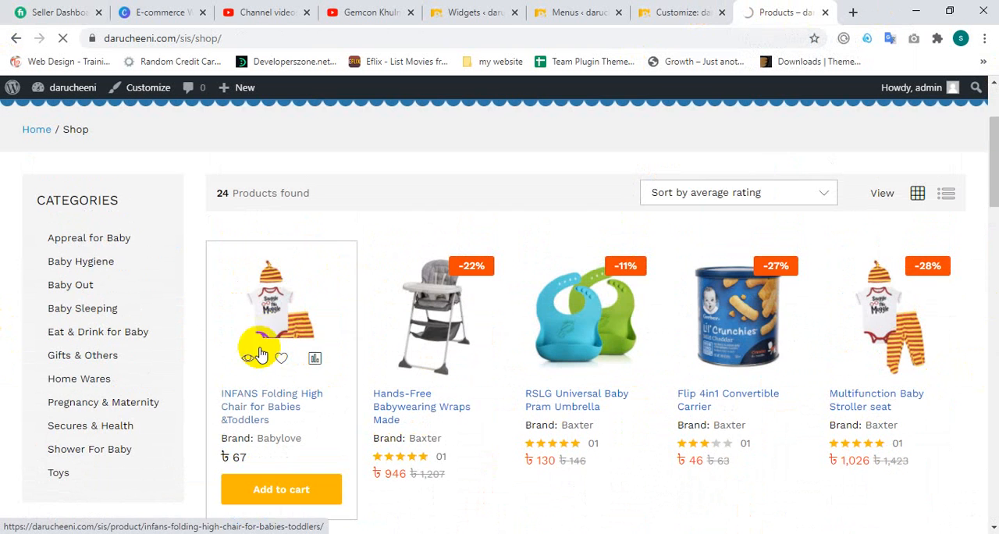
click(250, 500)
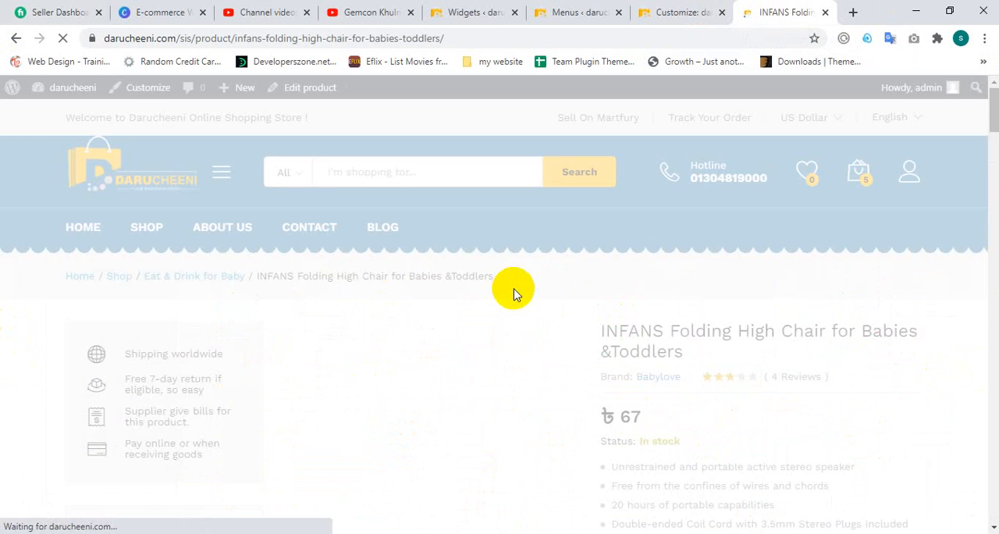
scroll(468, 273, down, 3)
scroll(86, 310, down, 10)
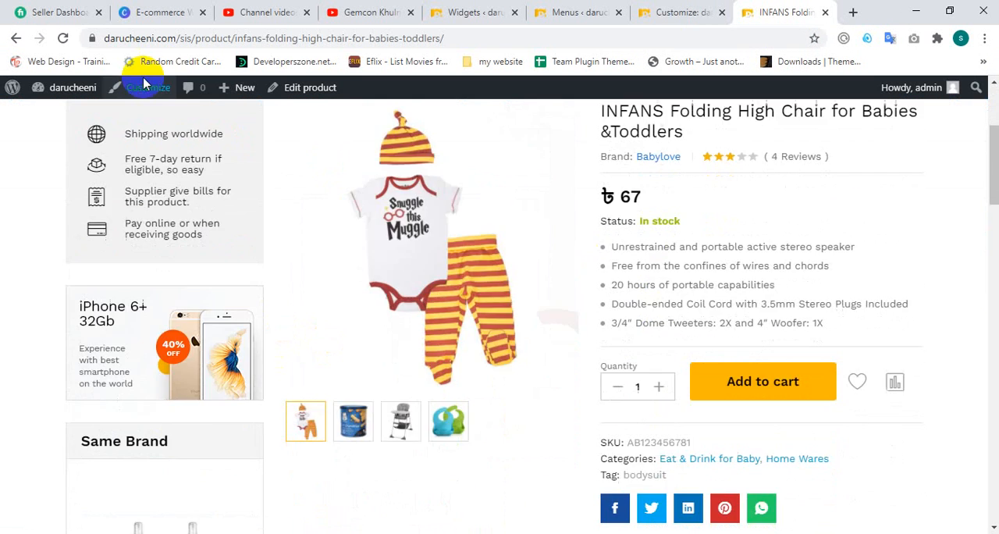
scroll(85, 310, up, 10)
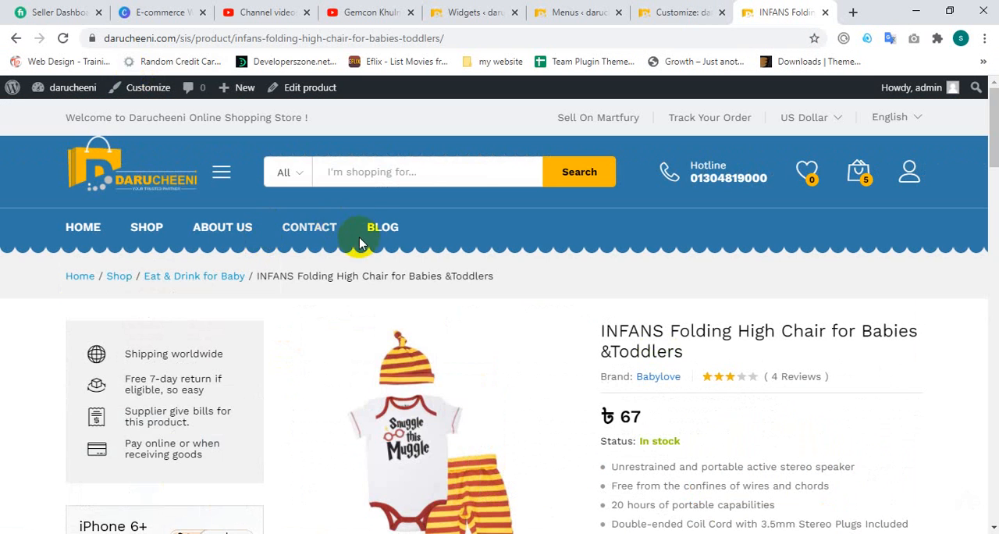
Step: Open the store's Blog page and look over its posts and sidebar
click(376, 232)
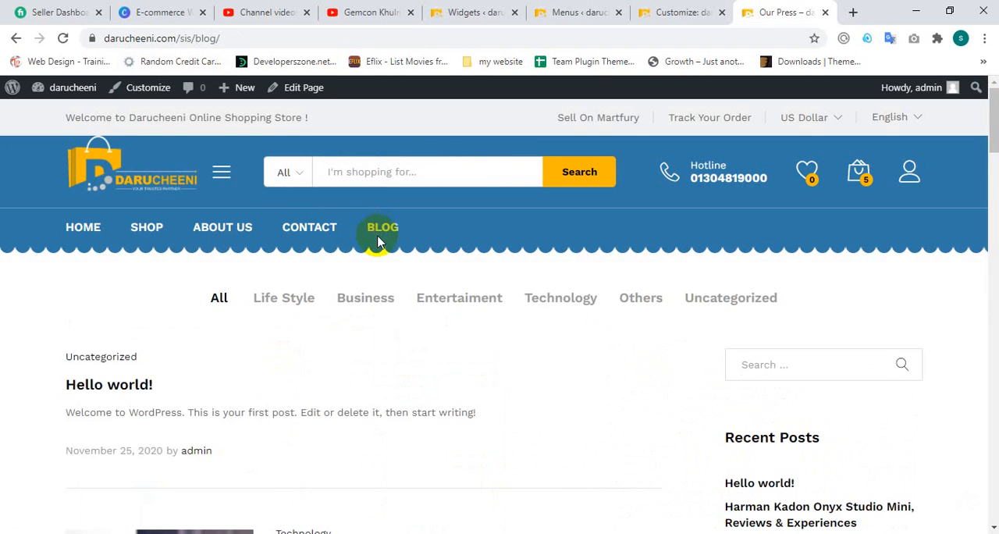
scroll(378, 242, down, 4)
scroll(897, 295, up, 2)
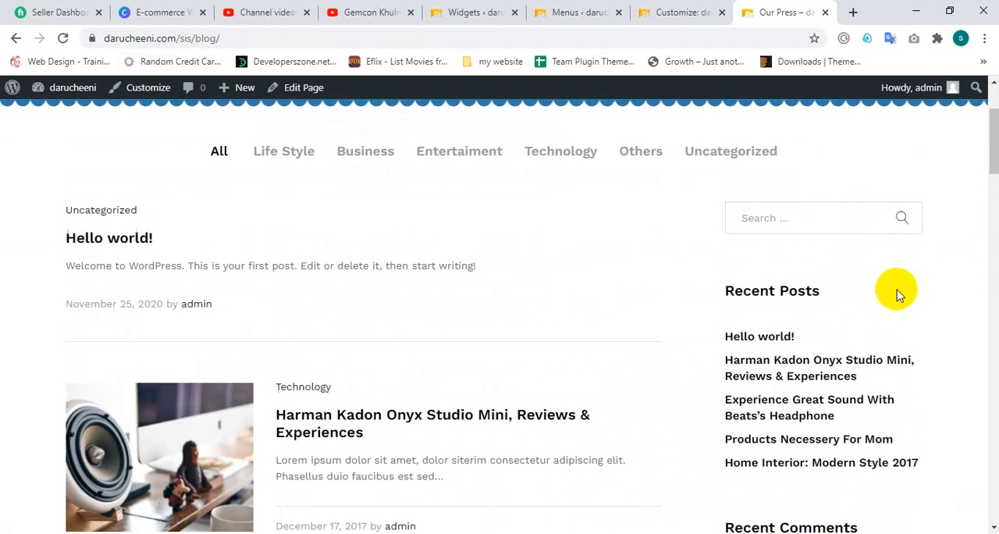
scroll(750, 312, down, 5)
scroll(279, 260, up, 7)
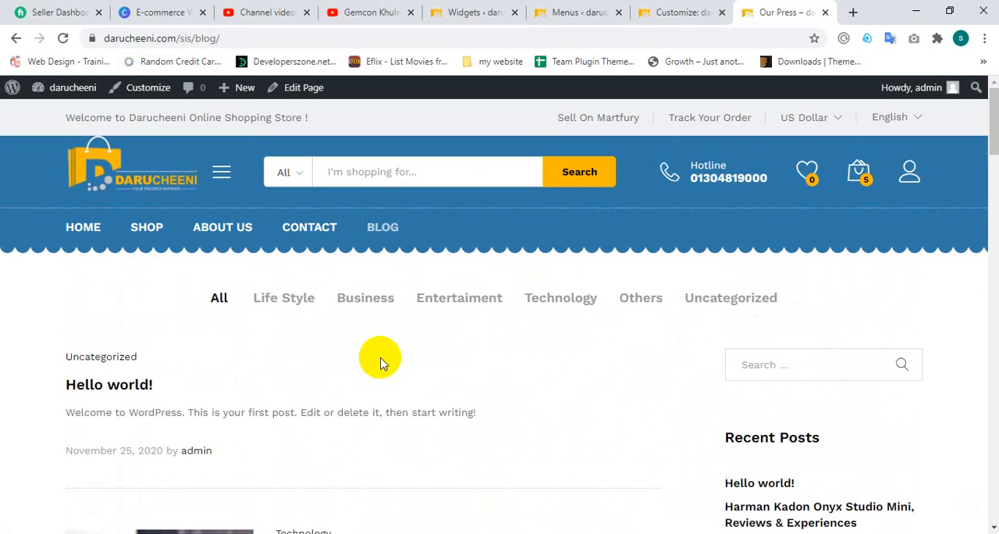
Step: Open the store's Contact page and look through its contact details and message form
click(310, 229)
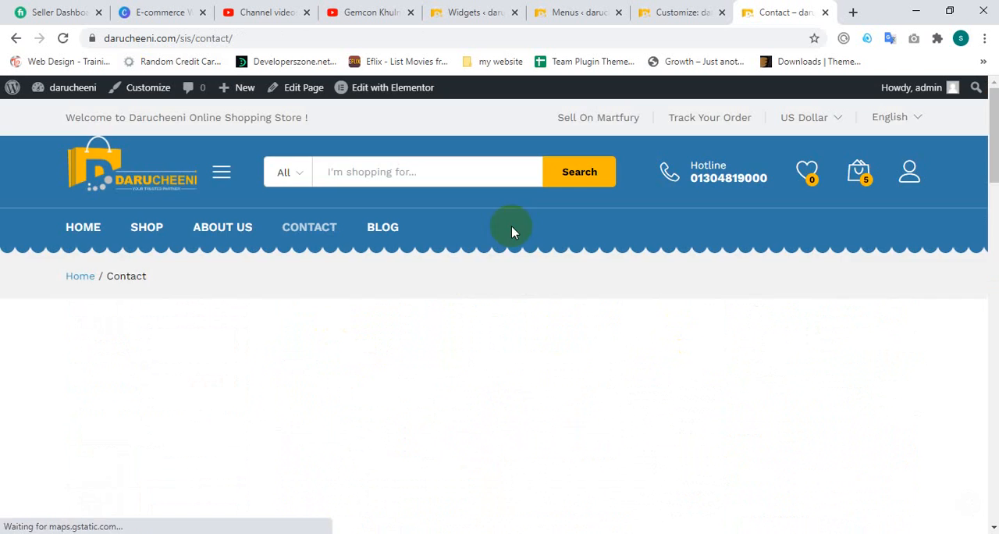
scroll(297, 268, down, 5)
scroll(615, 360, down, 8)
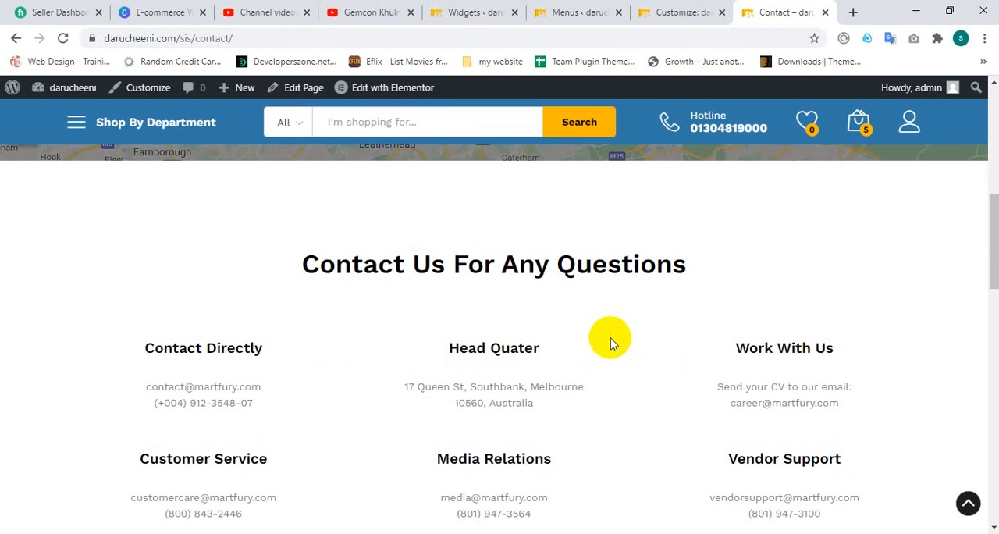
scroll(613, 355, down, 6)
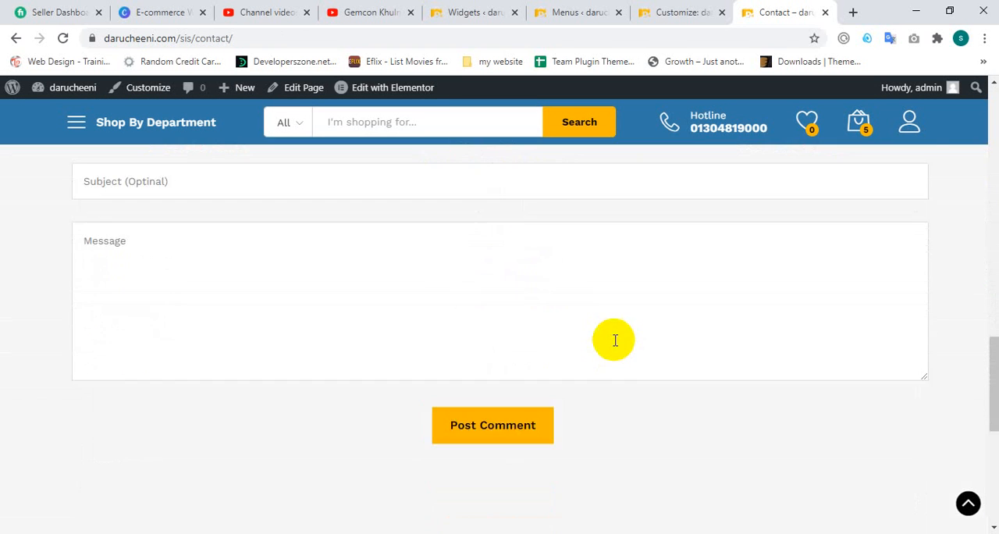
Step: Examine the Contact page's footer columns and the service highlights above them, from Free Delivery to 24/7 Support
scroll(613, 349, down, 3)
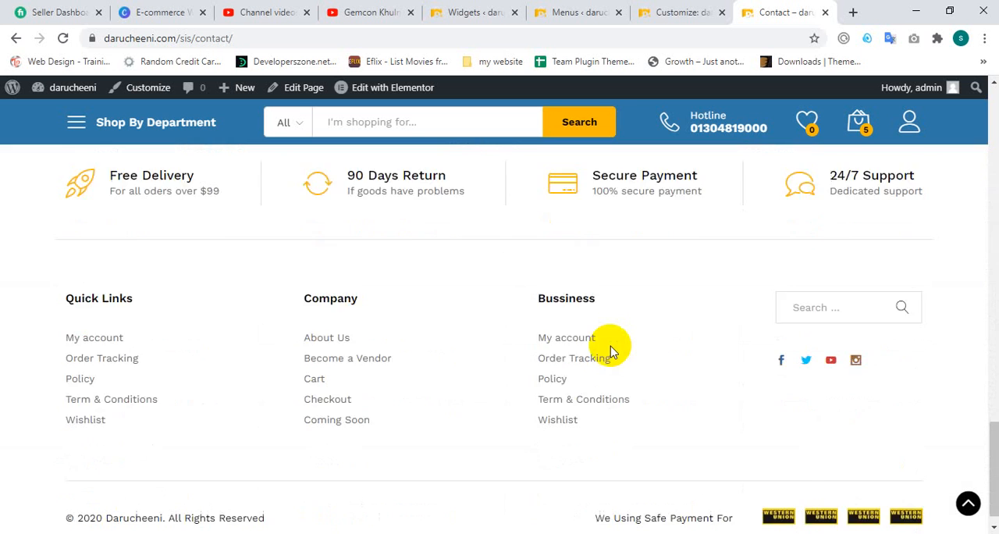
scroll(609, 344, up, 5)
scroll(611, 346, up, 3)
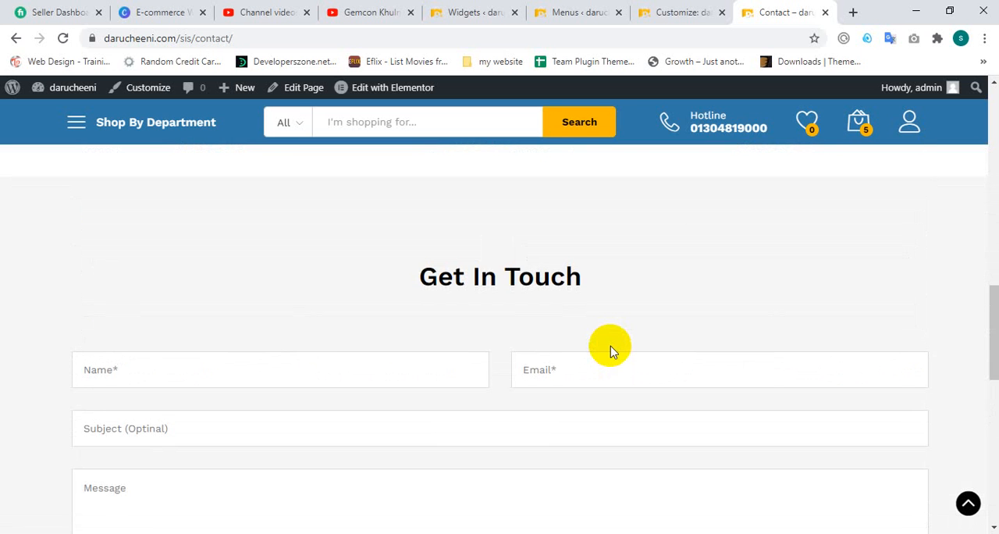
scroll(611, 349, up, 2)
scroll(613, 347, down, 8)
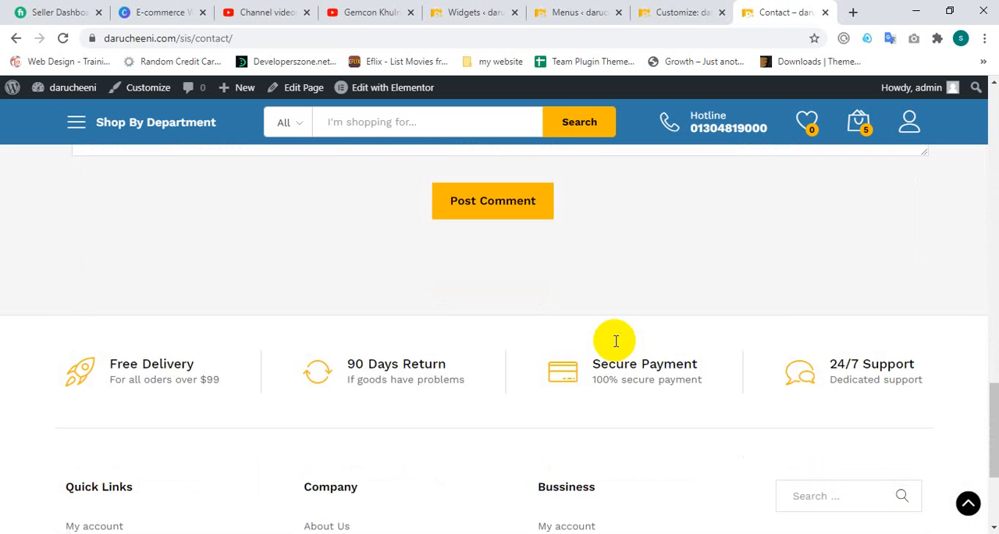
scroll(582, 363, up, 2)
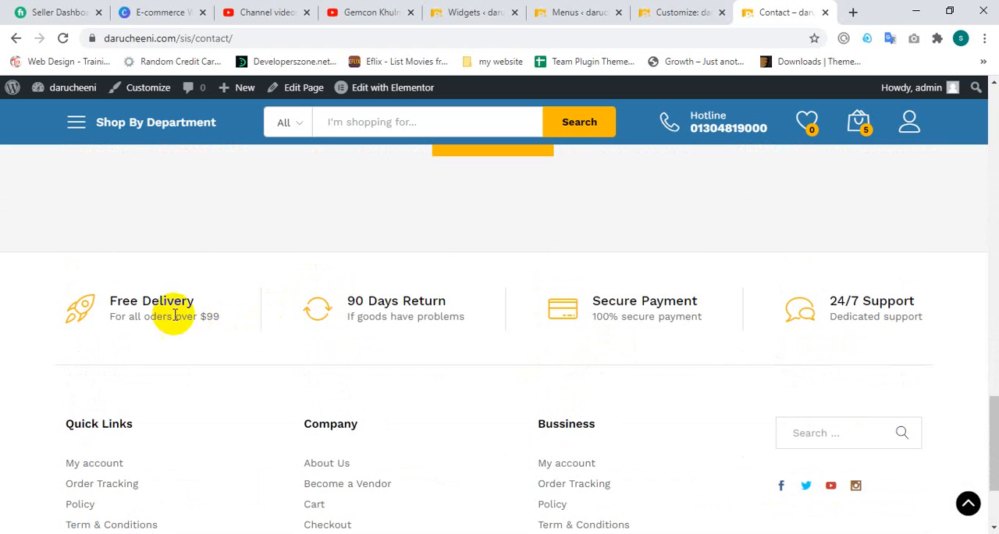
double_click(151, 302)
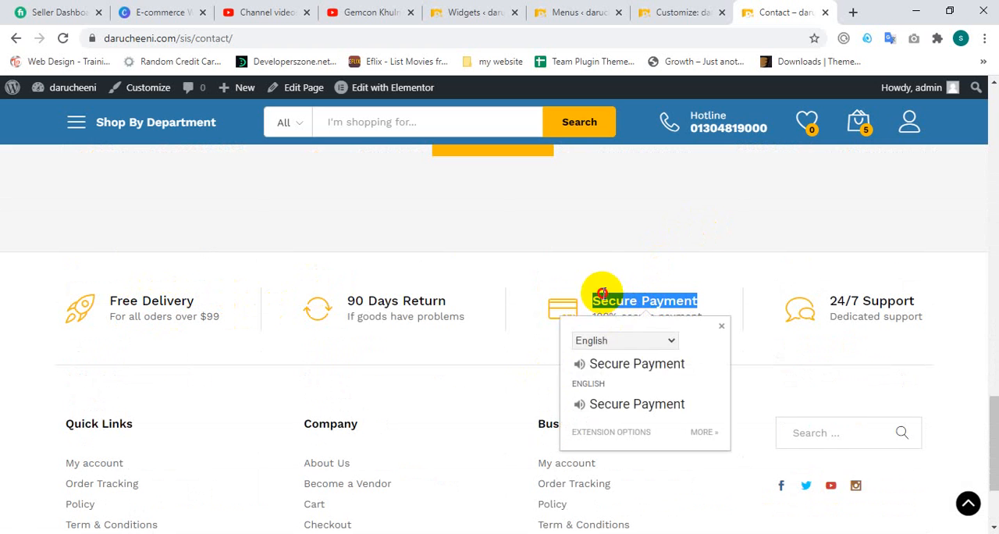
click(602, 292)
scroll(300, 288, down, 2)
Step: Return to the start of the Contact page and open the store's Home page from there
scroll(603, 258, up, 1)
scroll(546, 281, up, 15)
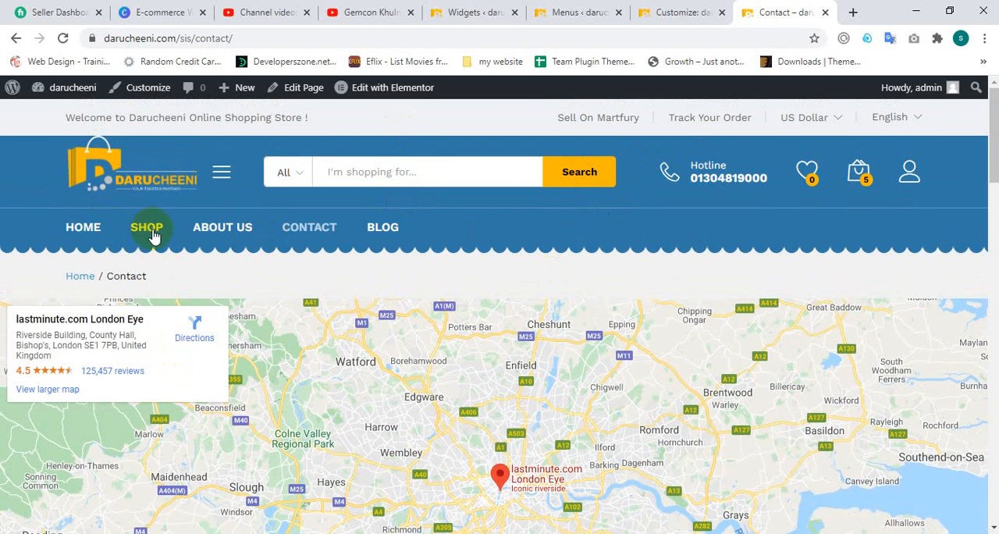
click(98, 236)
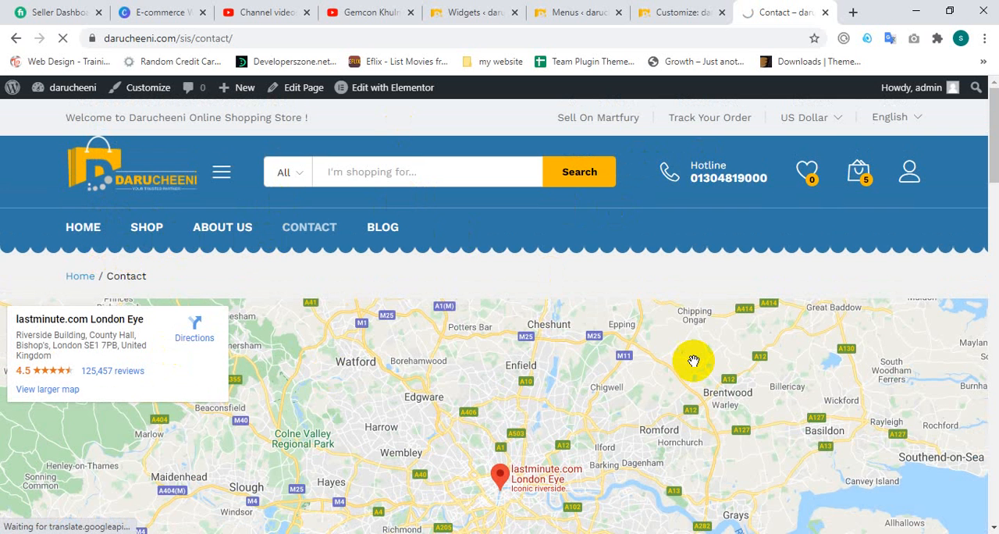